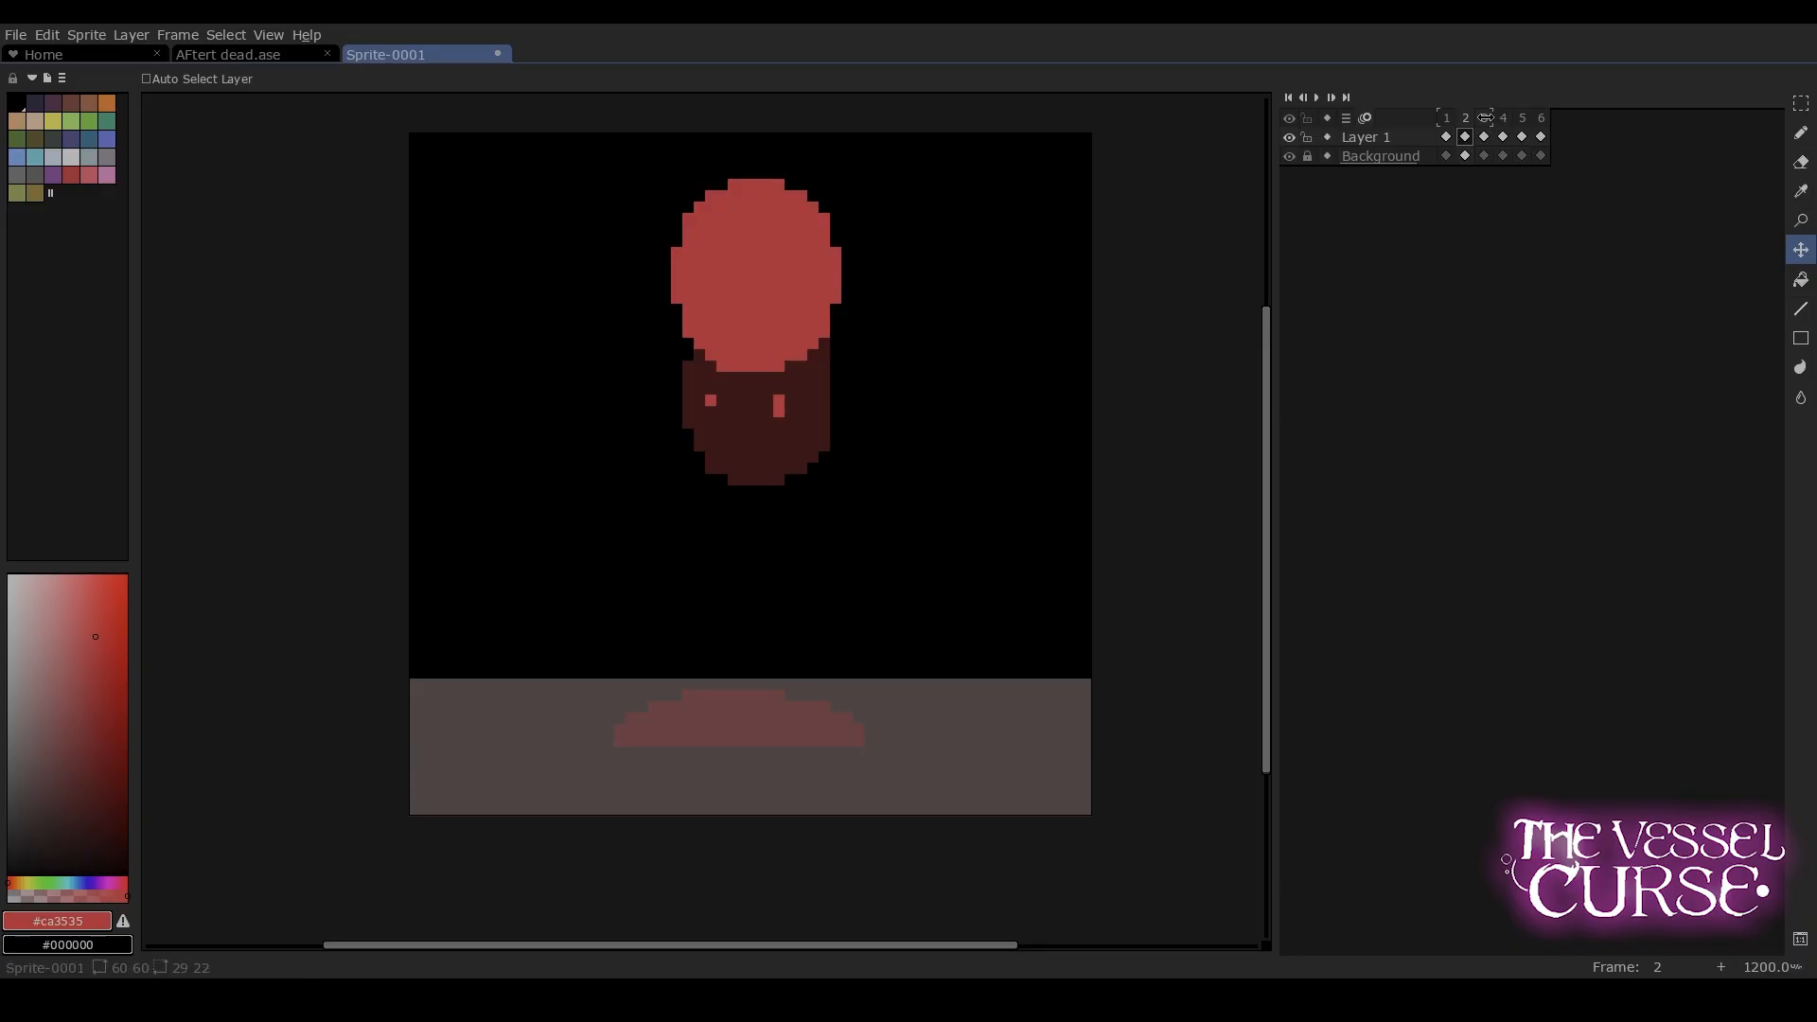
Limit the onion skin to the previous frame and move frame 3's ball up about 10 pixels onto frame 2's ball
{"action": "left_click_drag", "start_coordinate": [1505, 119], "coordinate": [1474, 119]}
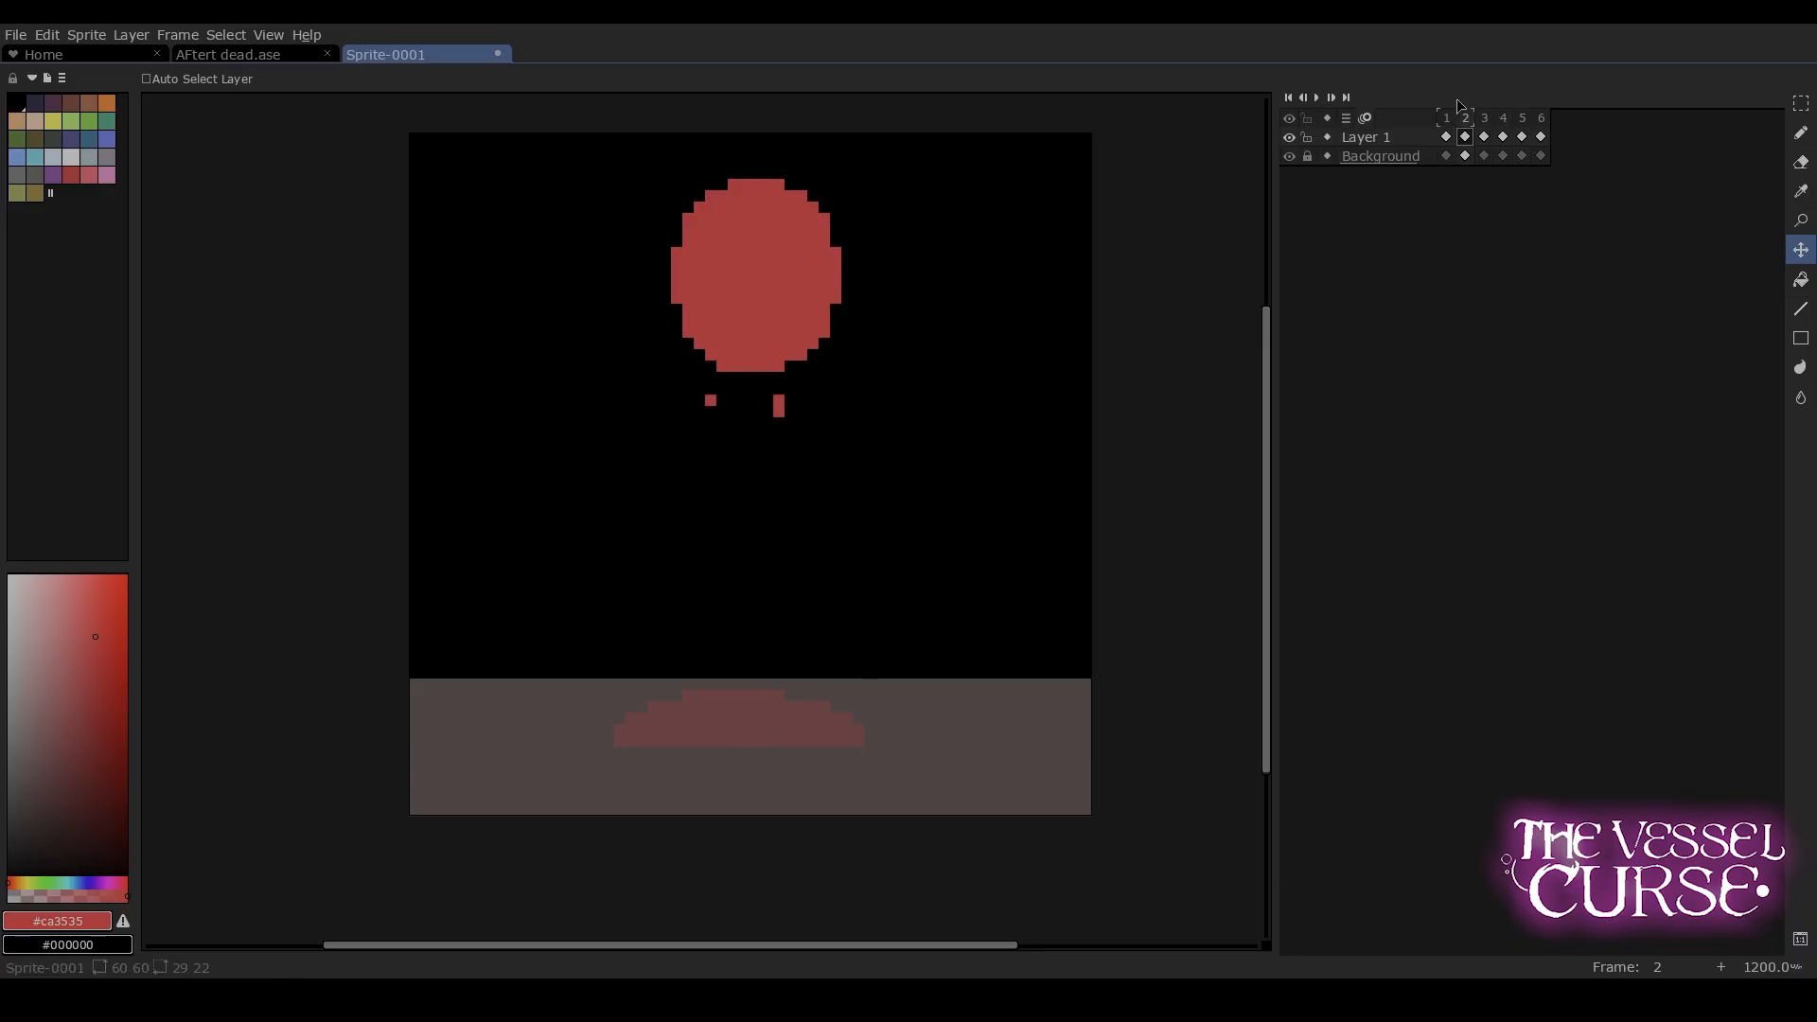
{"action": "key", "text": "Right"}
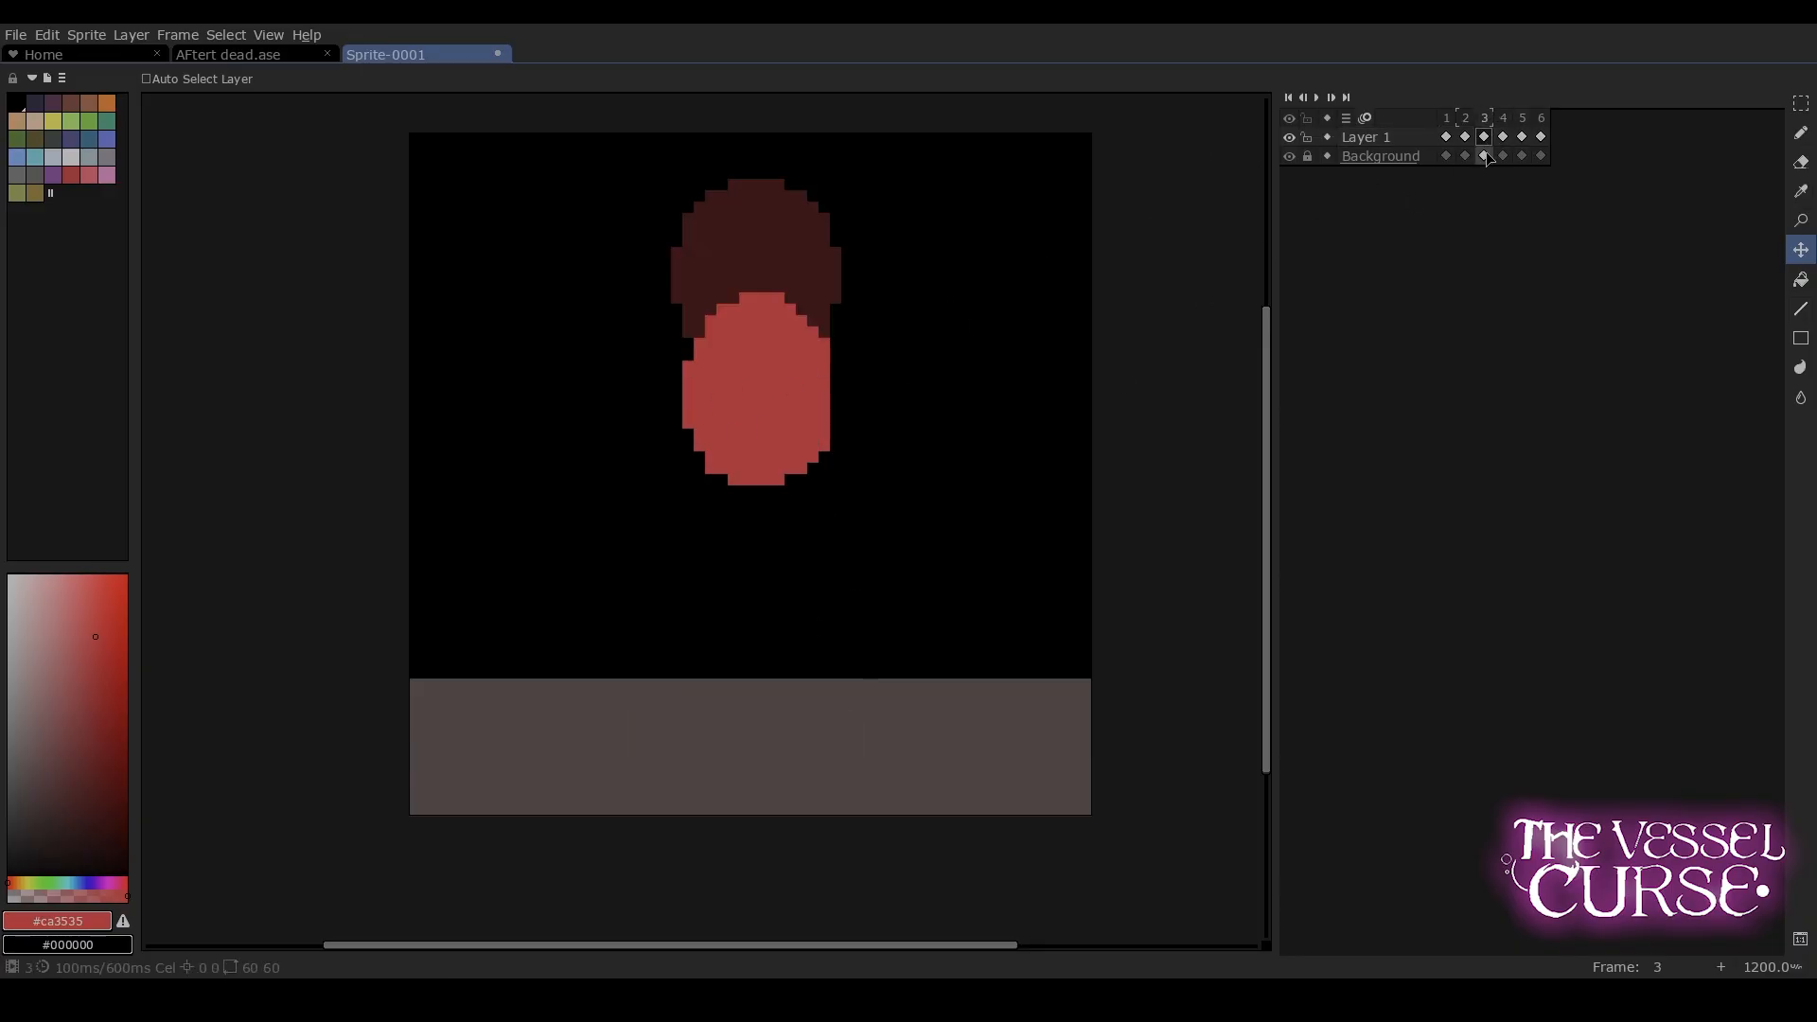
{"action": "left_click_drag", "start_coordinate": [762, 426], "coordinate": [778, 300]}
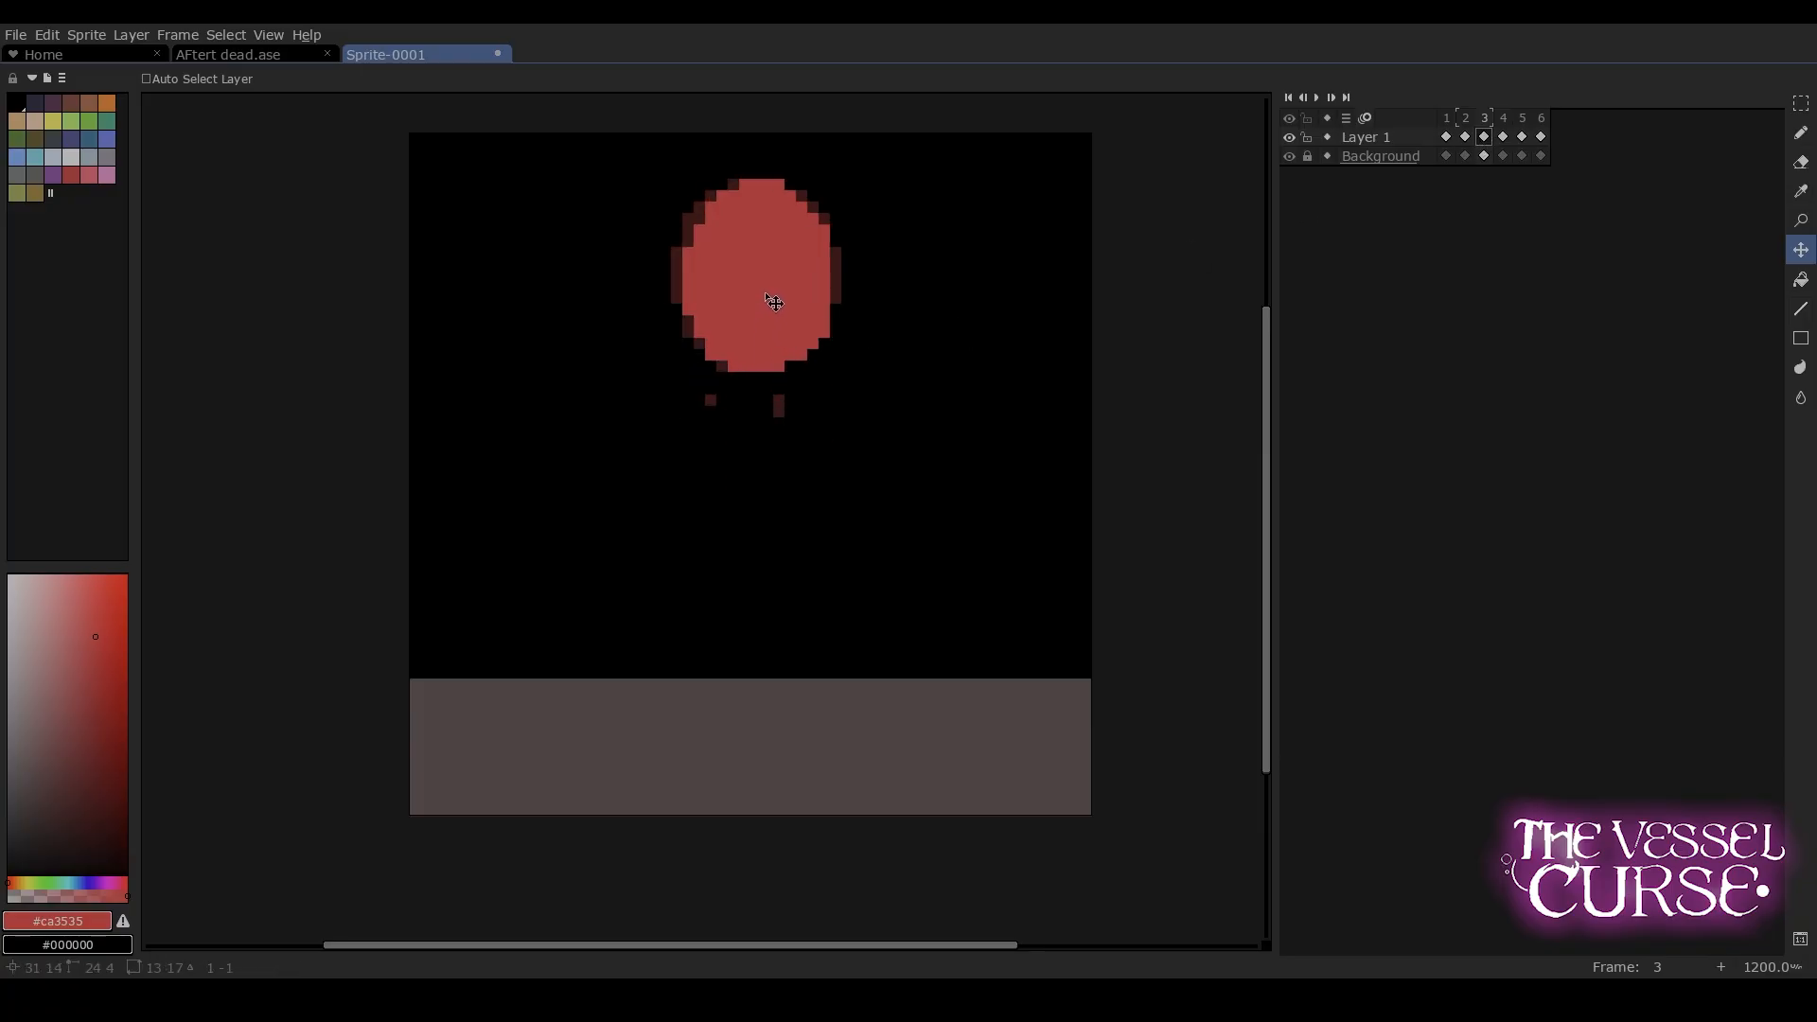
Transform the ball in frame 5 into a tall, narrow shape of 9 × 28 pixels and raise it to overlap frame 4's ball slightly
{"action": "left_click", "coordinate": [1503, 136]}
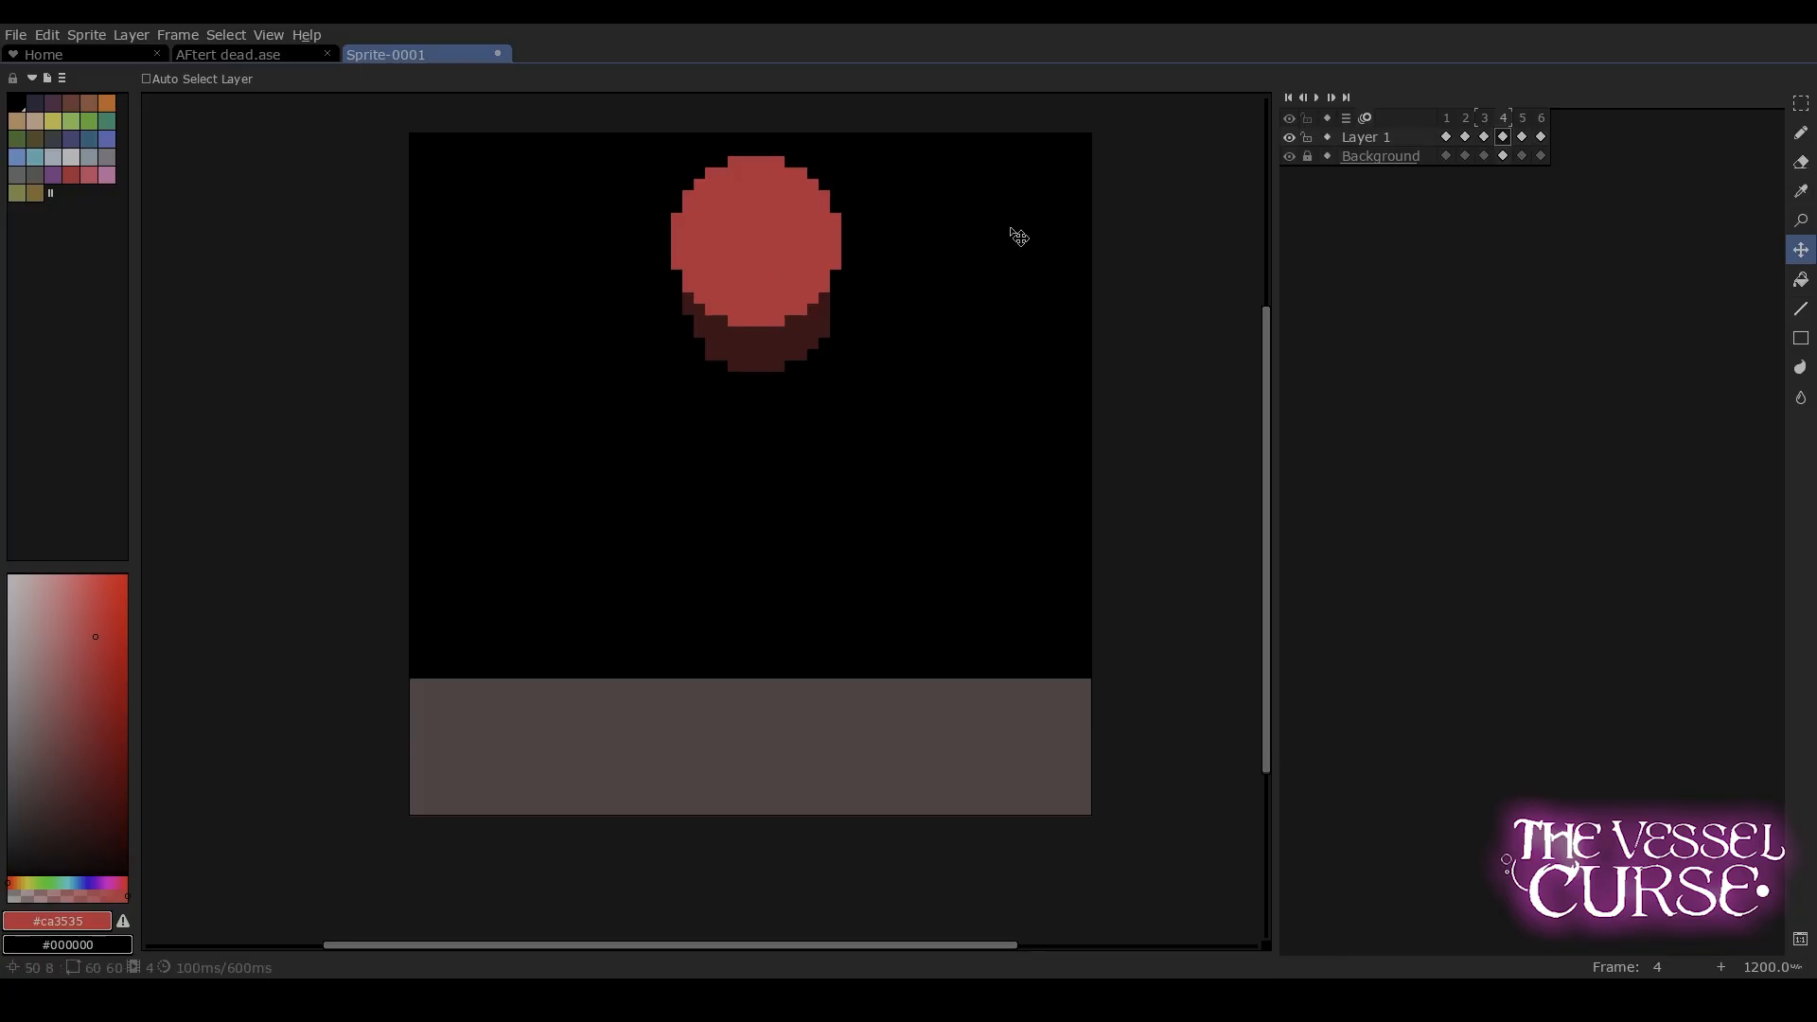
{"action": "left_click", "coordinate": [1522, 136]}
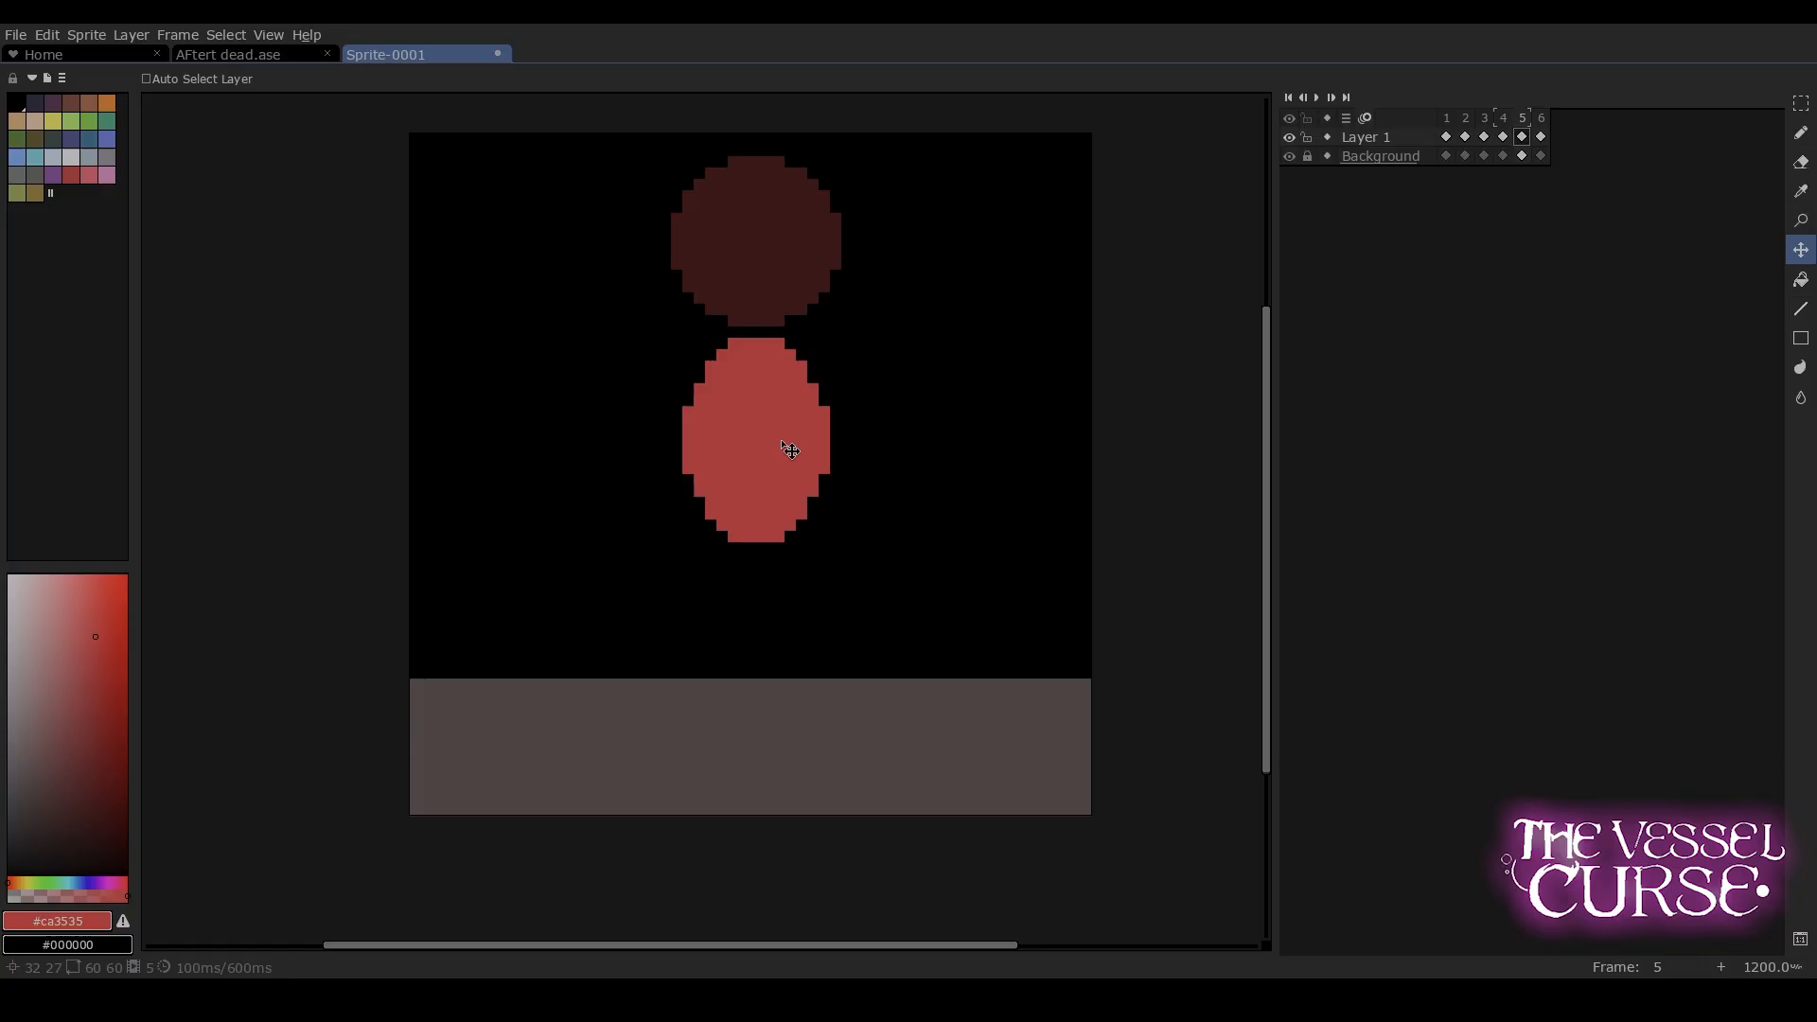
{"action": "key", "text": "ctrl+t"}
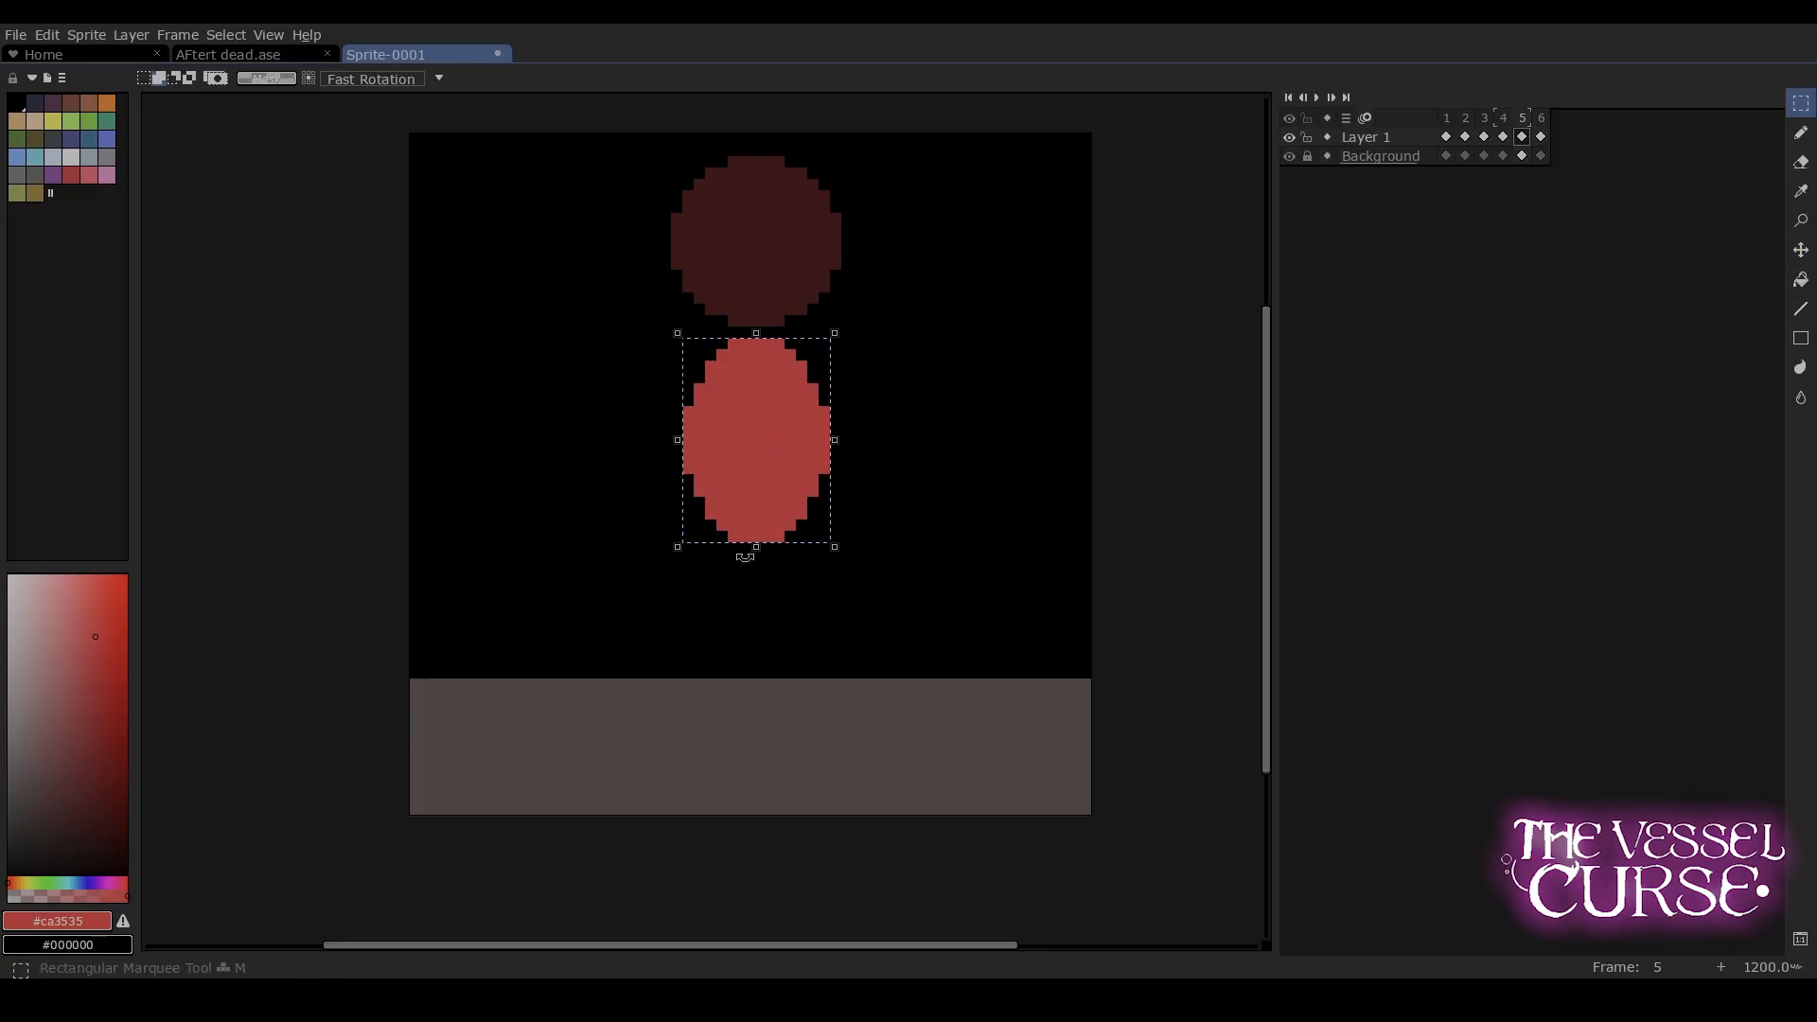
{"action": "left_click_drag", "start_coordinate": [756, 543], "coordinate": [750, 668]}
{"action": "left_click_drag", "start_coordinate": [685, 503], "coordinate": [706, 500]}
{"action": "left_click_drag", "start_coordinate": [834, 498], "coordinate": [764, 466]}
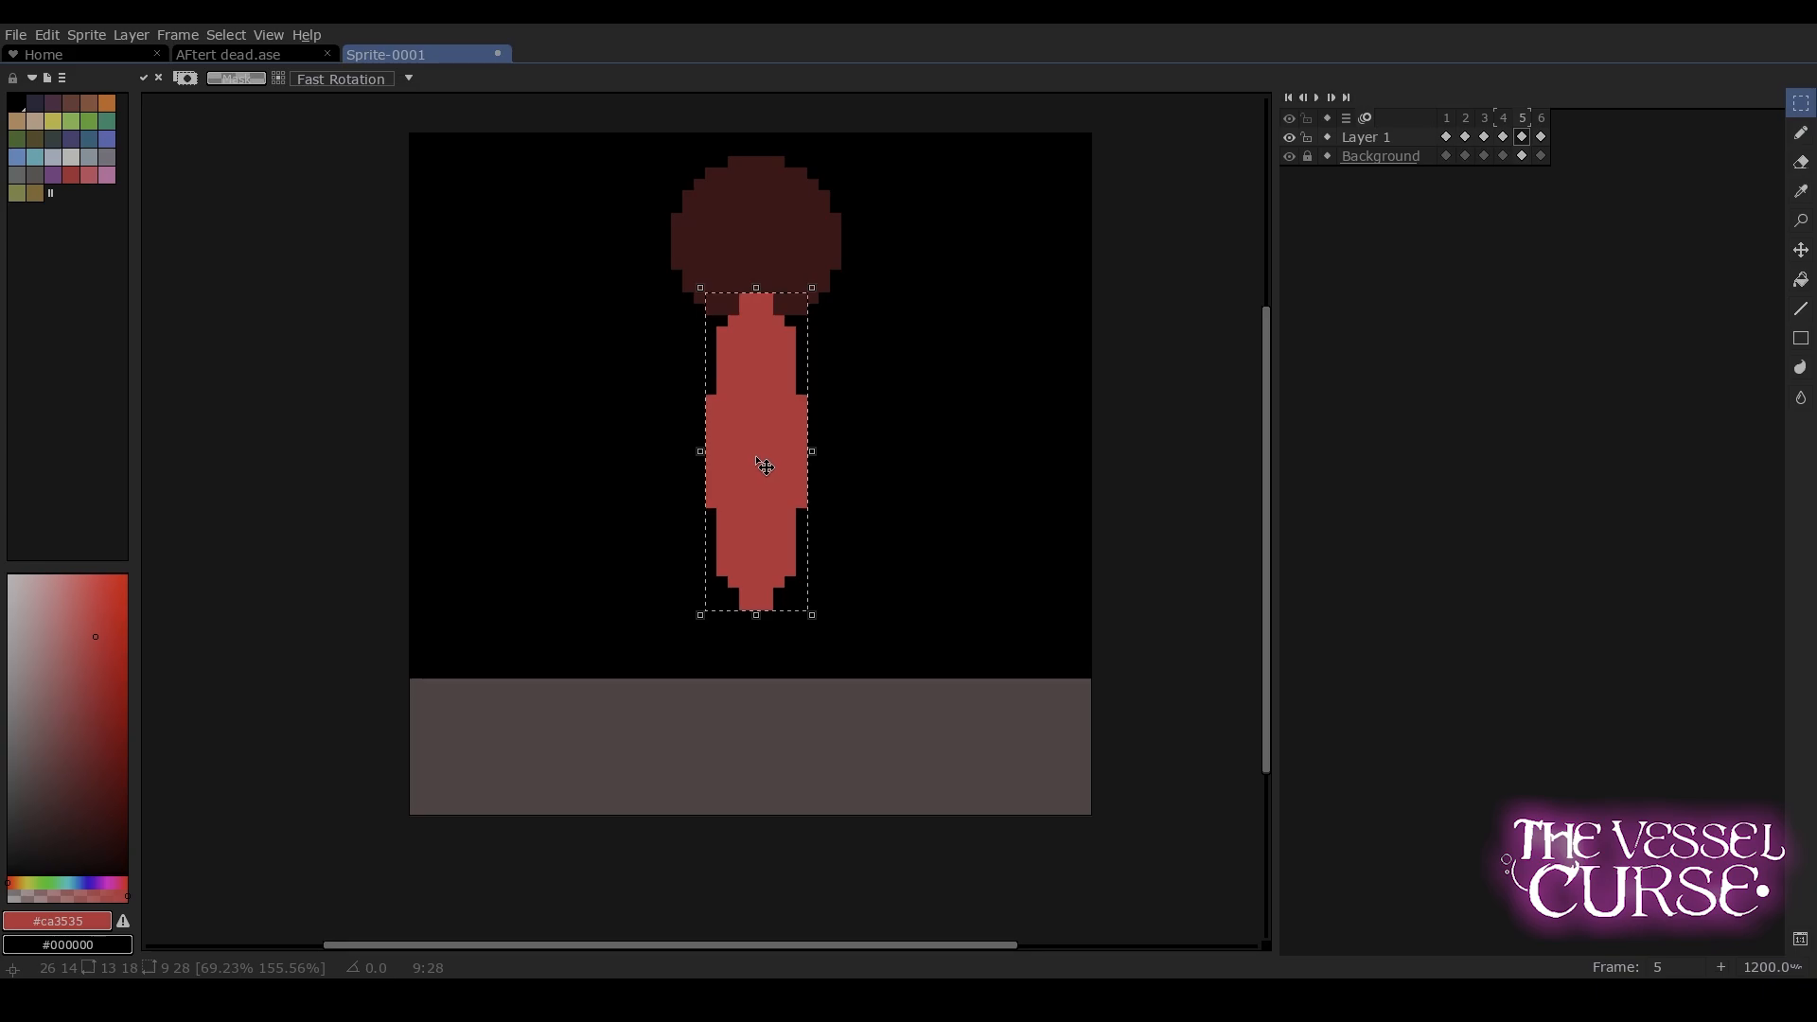
{"action": "key", "text": "ctrl+f"}
{"action": "key", "text": "F11"}
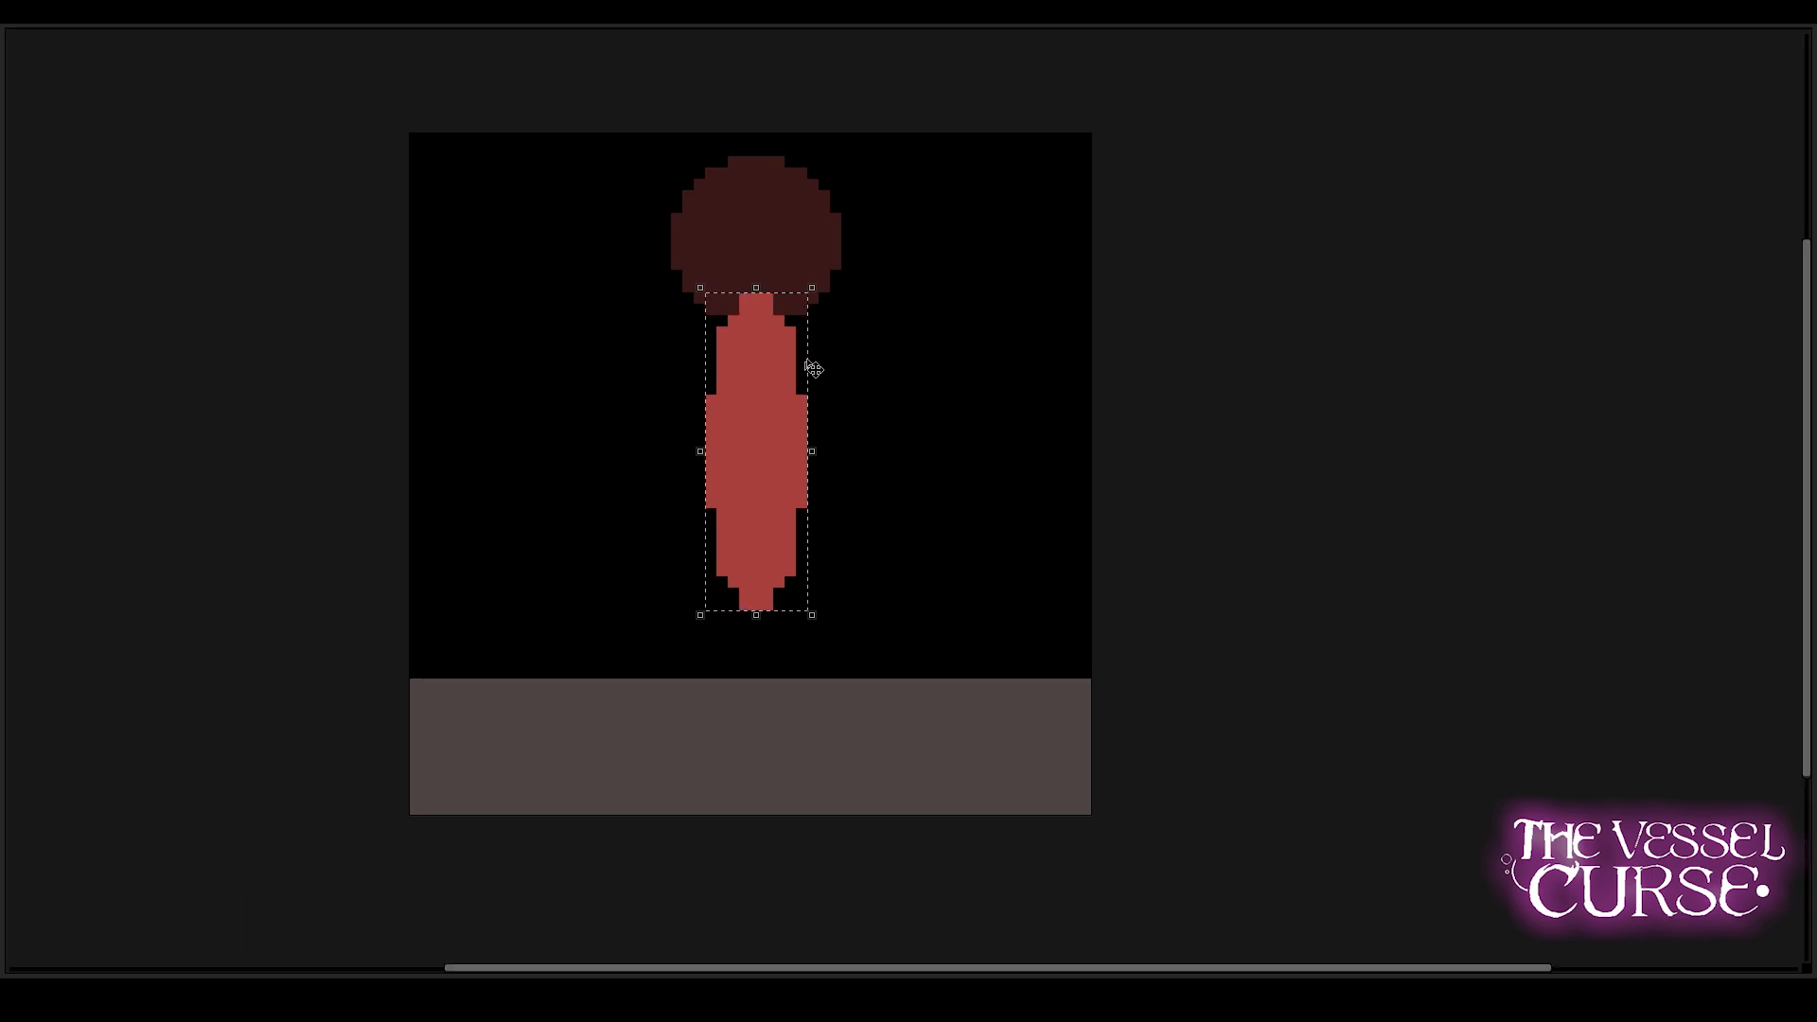
{"action": "key", "text": "ctrl+f"}
{"action": "key", "text": "Return"}
Erase the corner pixels at both tips of the stretched ball in frame 5 to make its ends pointed
{"action": "key", "text": "e"}
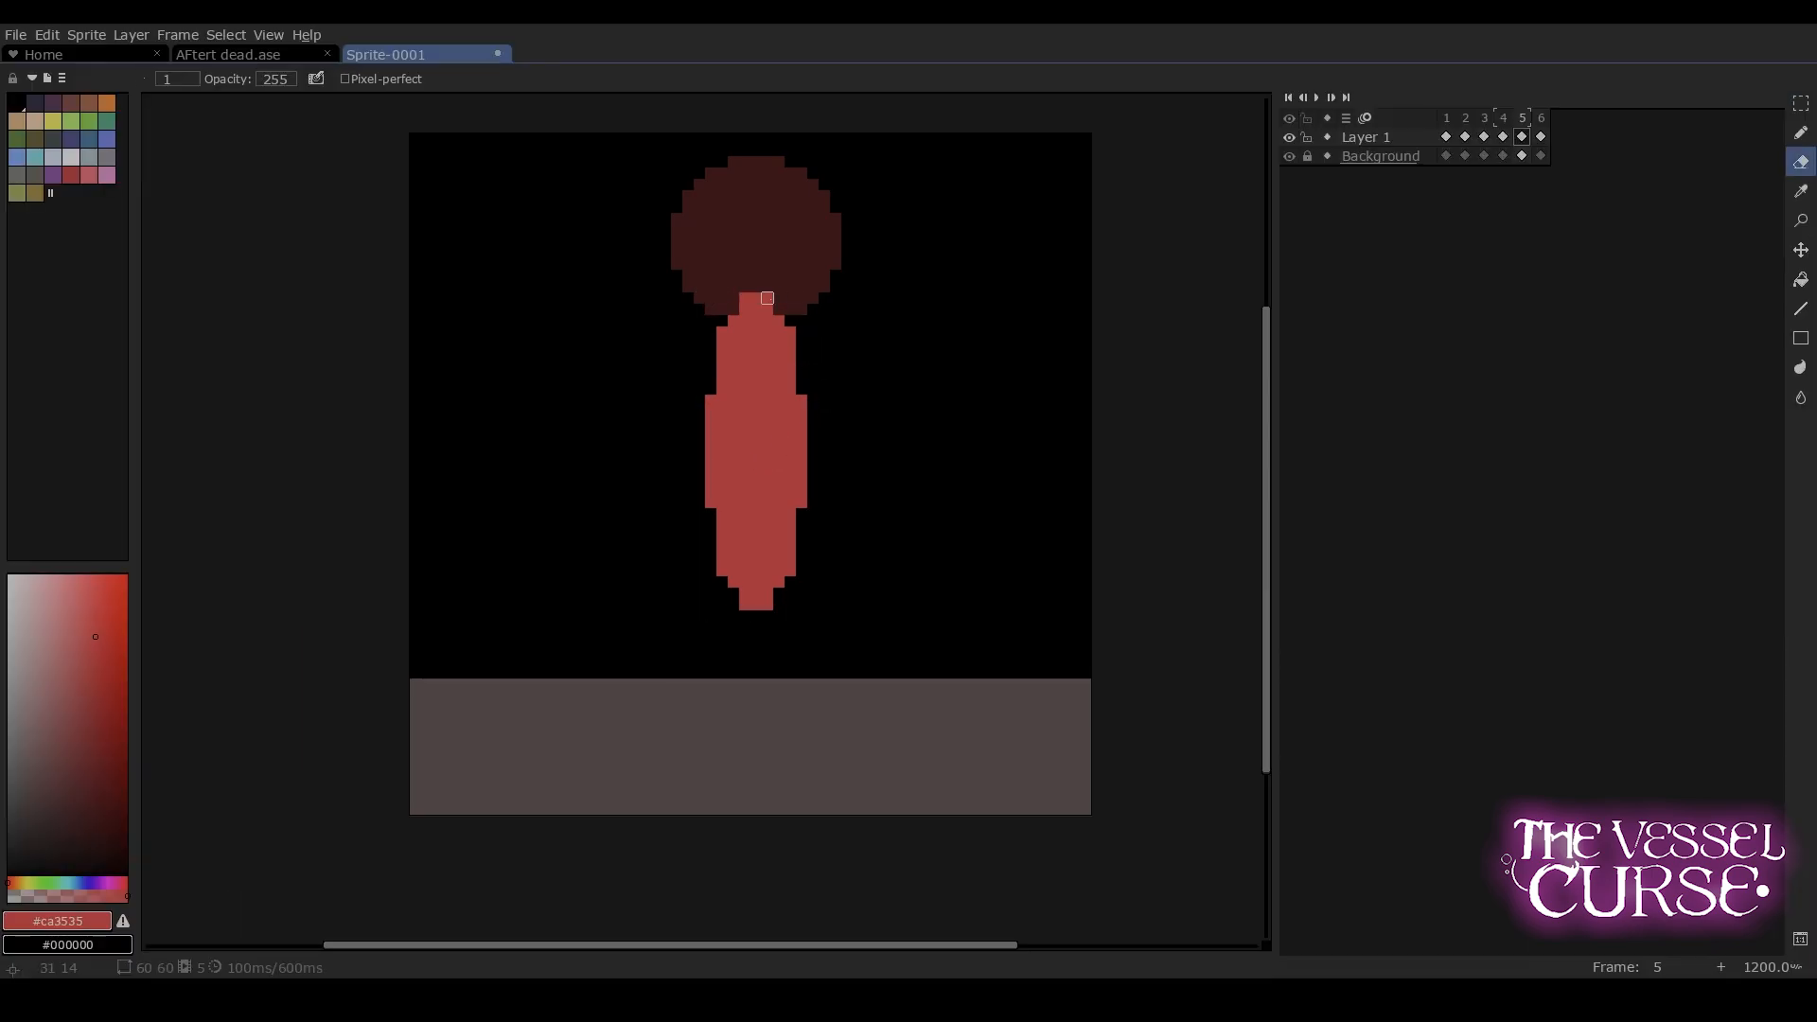
{"action": "left_click_drag", "start_coordinate": [767, 298], "coordinate": [733, 298]}
{"action": "scroll", "coordinate": [768, 662], "scroll_direction": "up", "scroll_amount": 2}
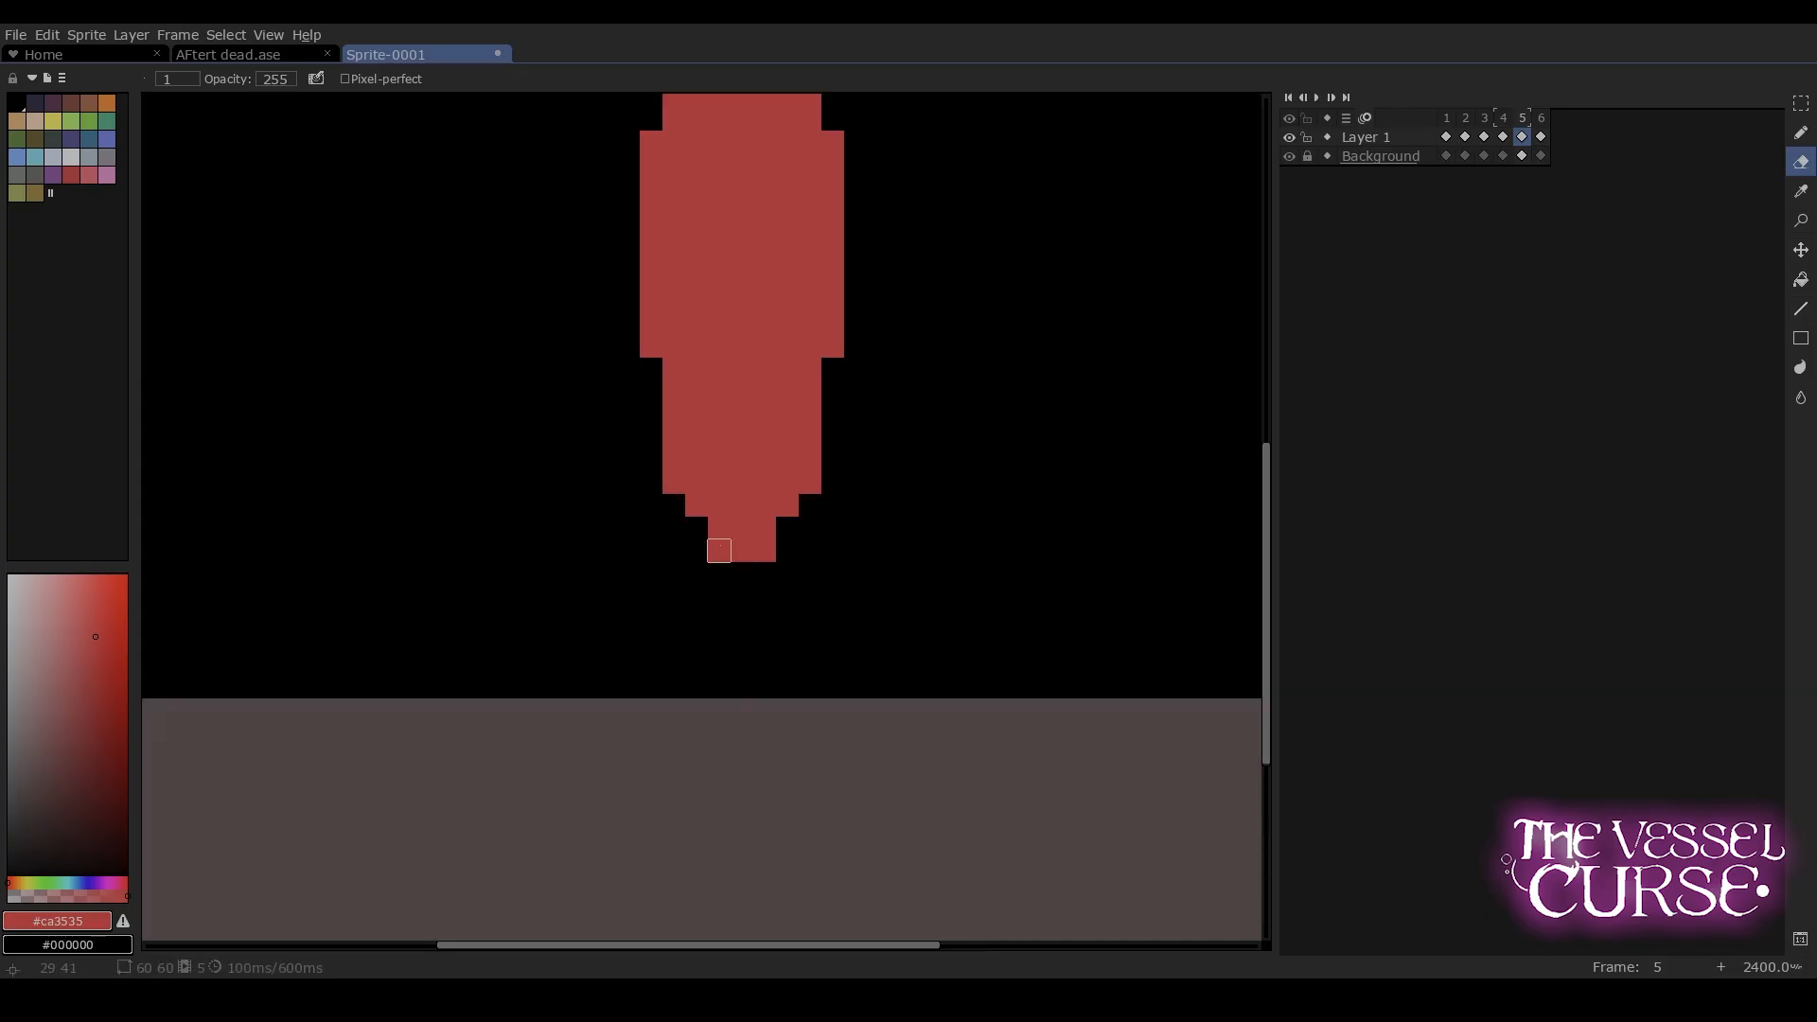
{"action": "left_click", "coordinate": [720, 551]}
{"action": "left_click", "coordinate": [765, 550]}
{"action": "scroll", "coordinate": [787, 528], "scroll_direction": "down", "scroll_amount": 5}
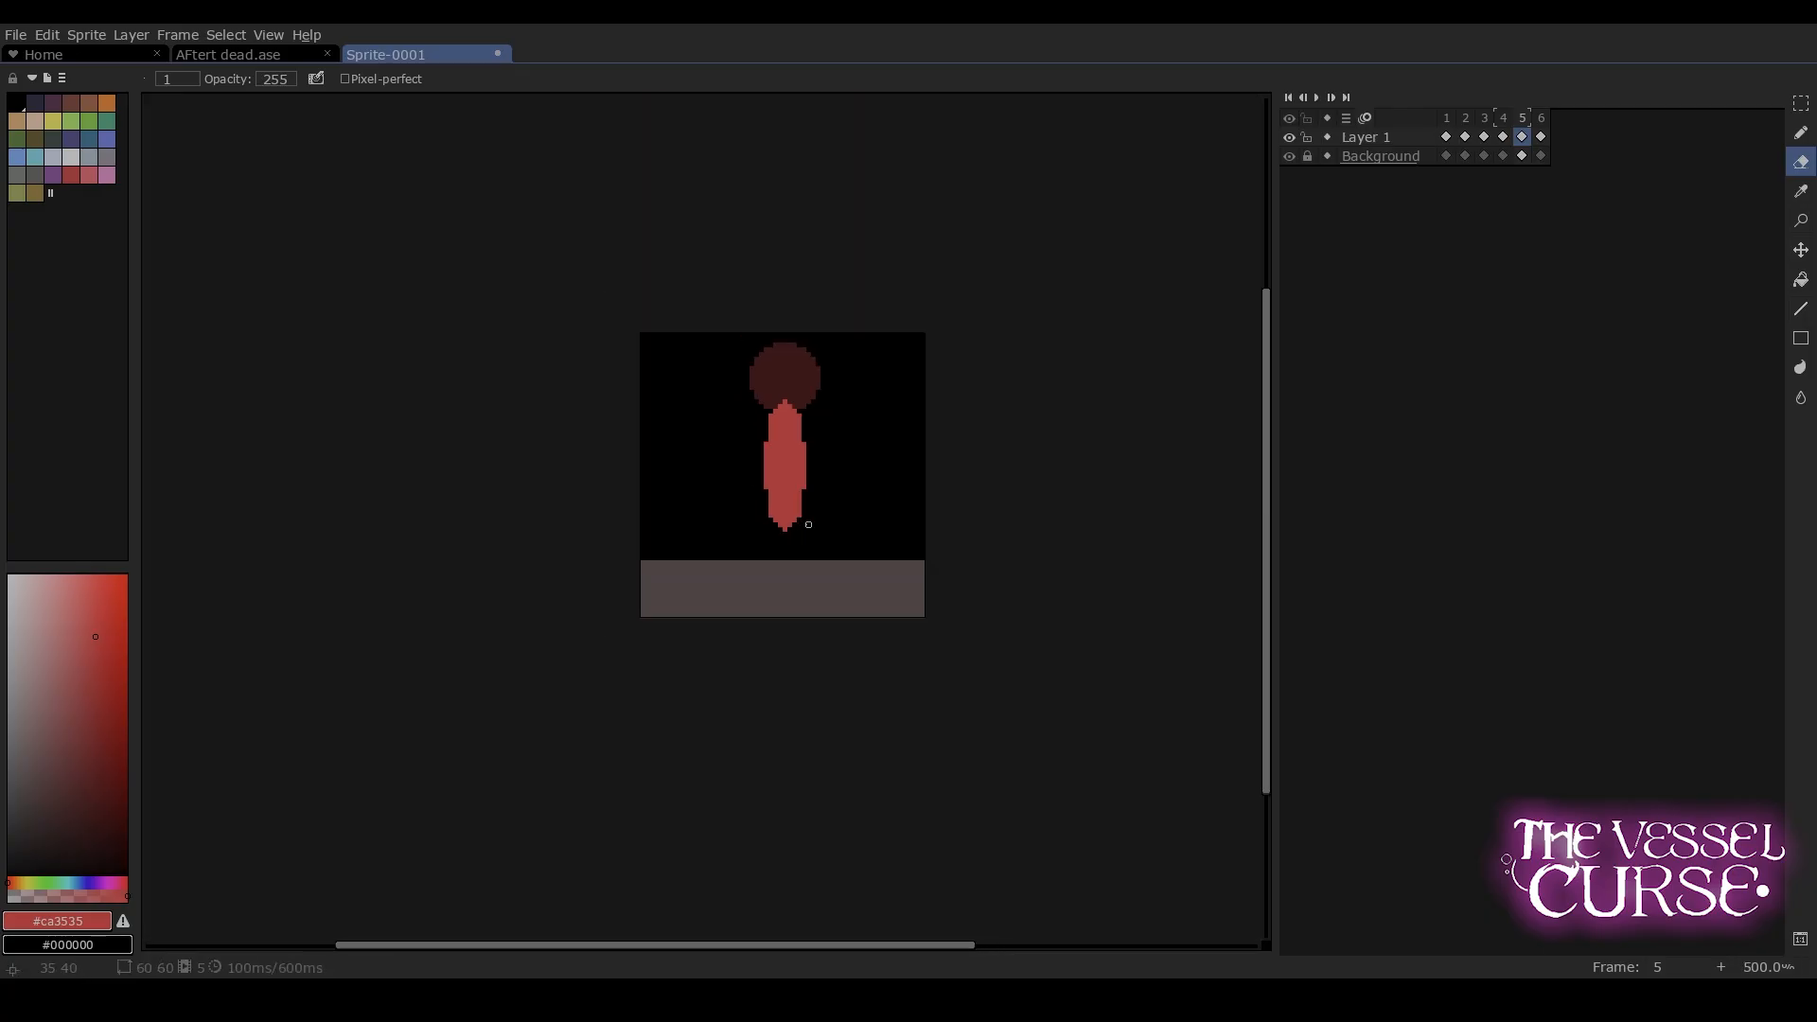
Compare the ball in frame 6 with the flattened ball in frame 1
{"action": "key", "text": "b"}
{"action": "scroll", "coordinate": [807, 523], "scroll_direction": "up", "scroll_amount": 1}
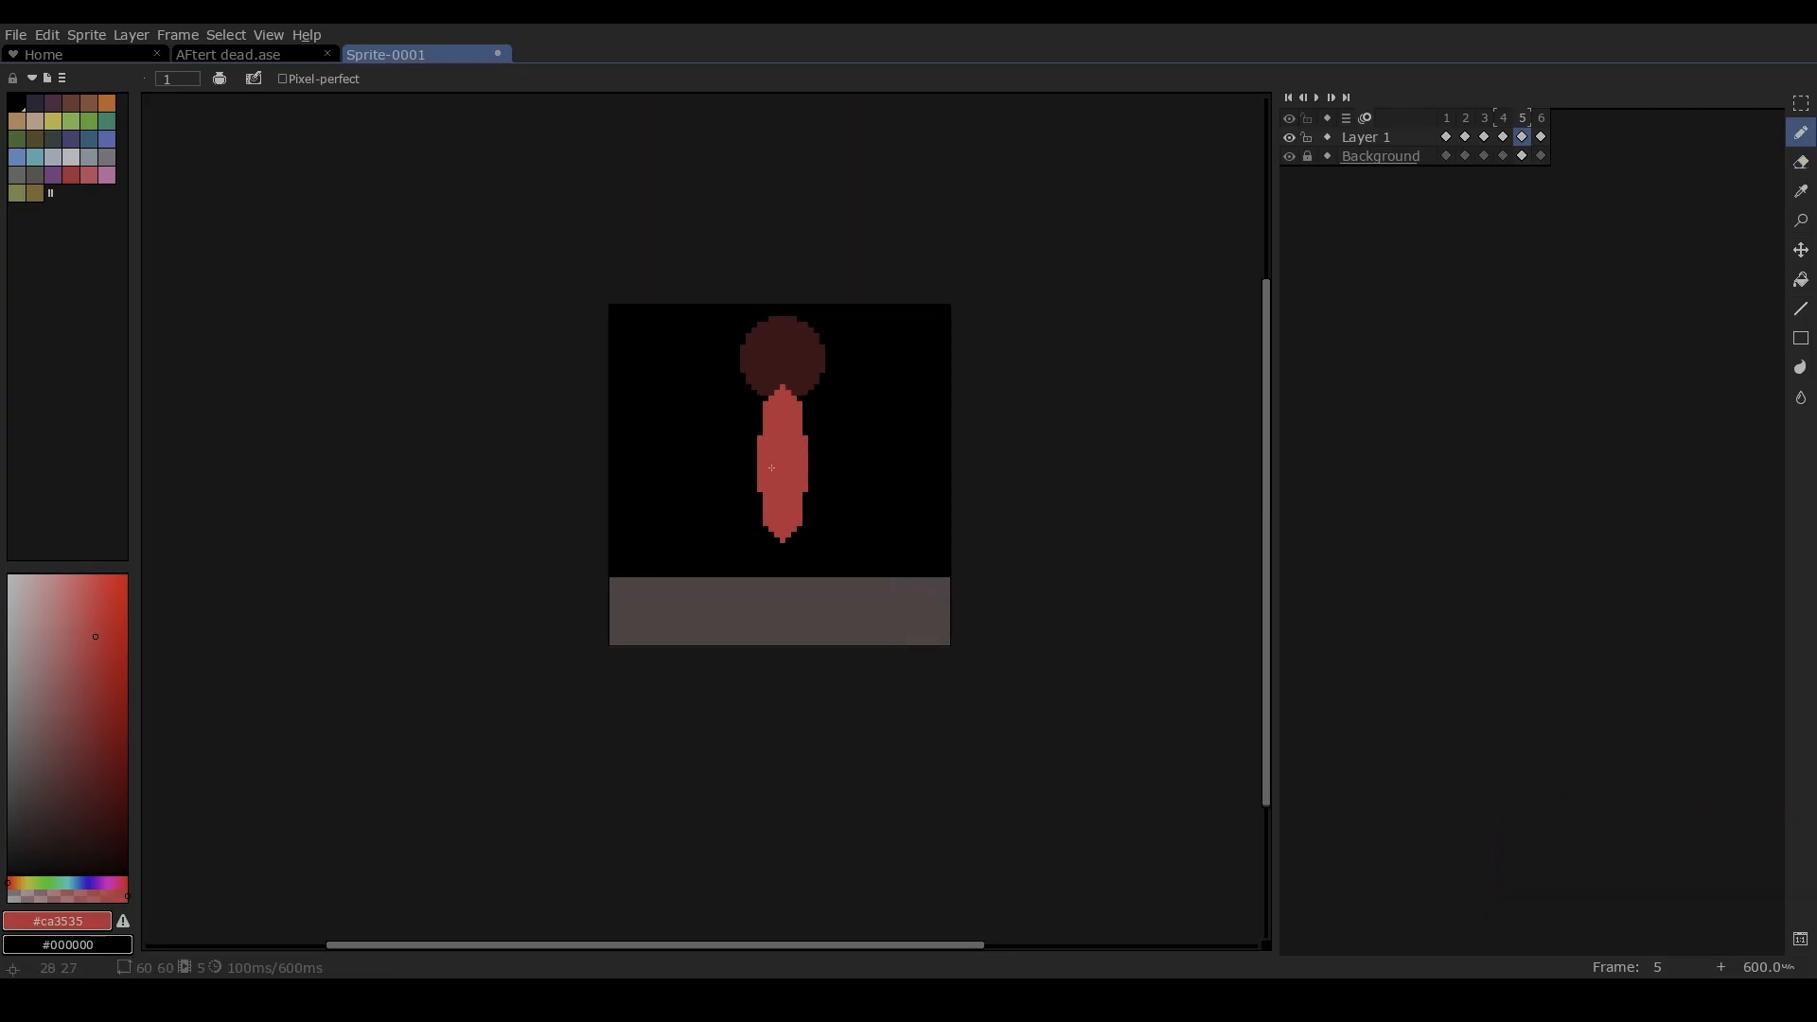
{"action": "key", "text": "."}
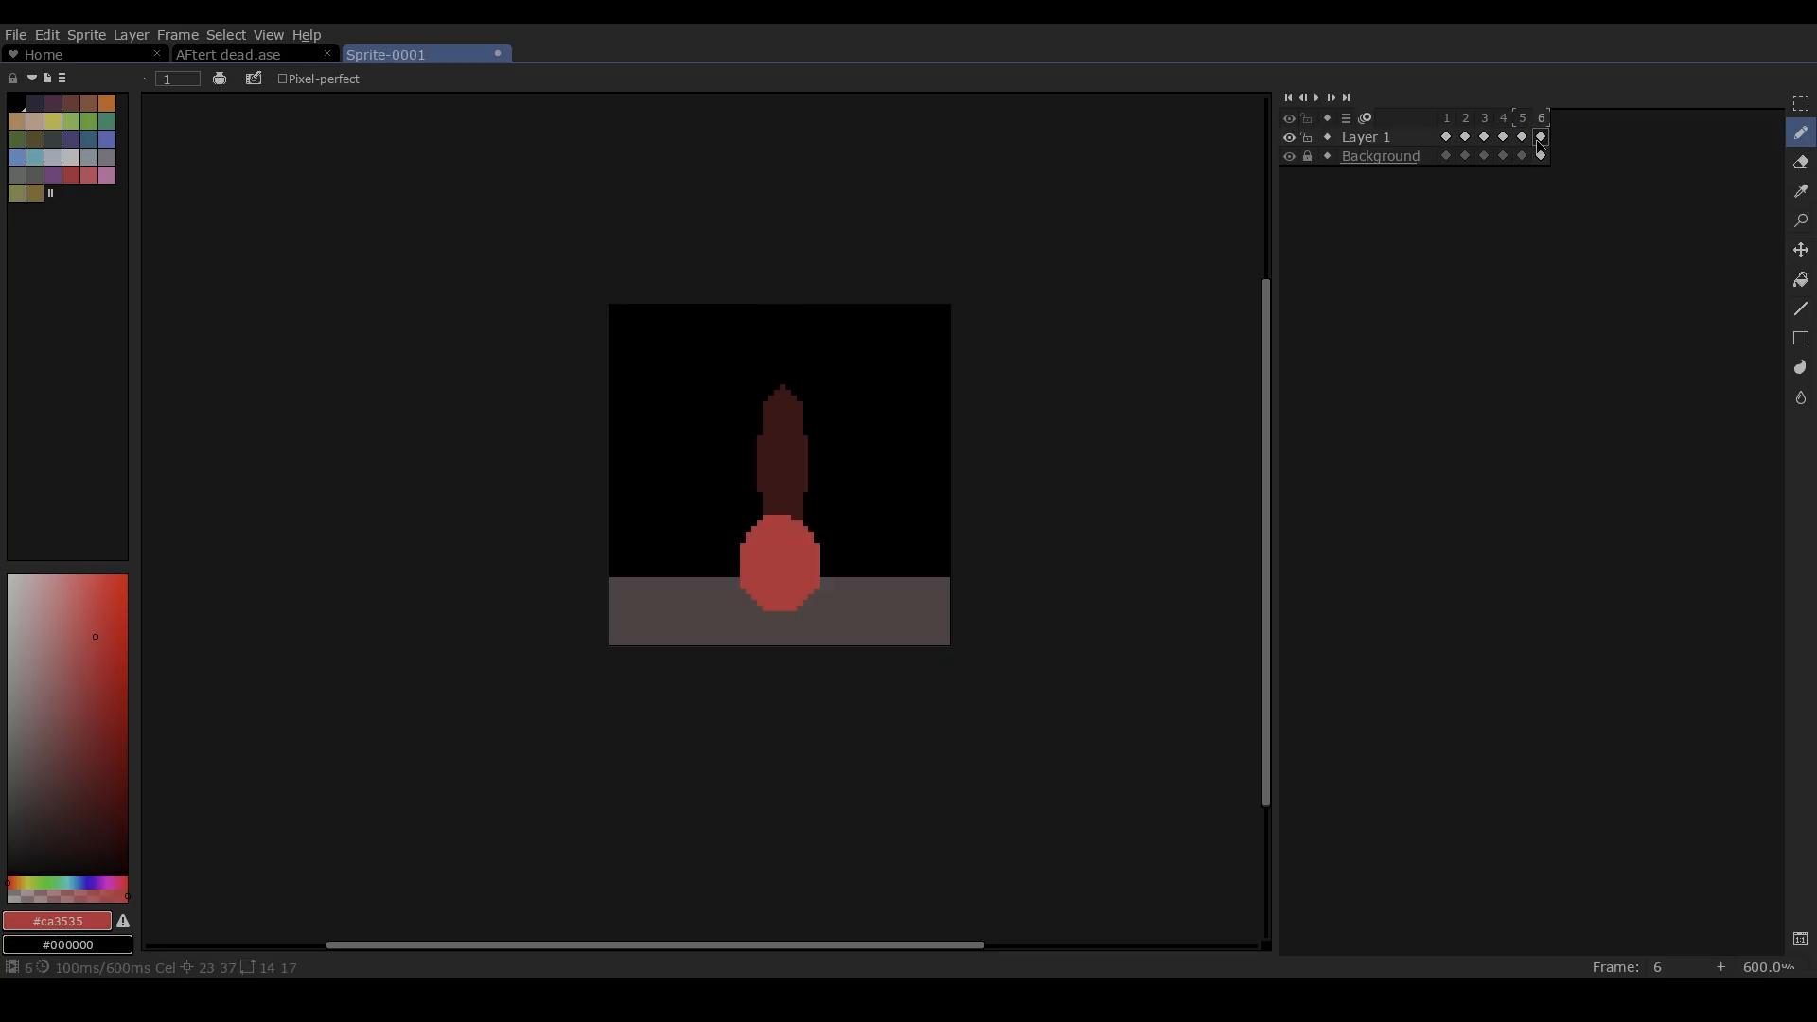
{"action": "left_click", "coordinate": [1446, 138]}
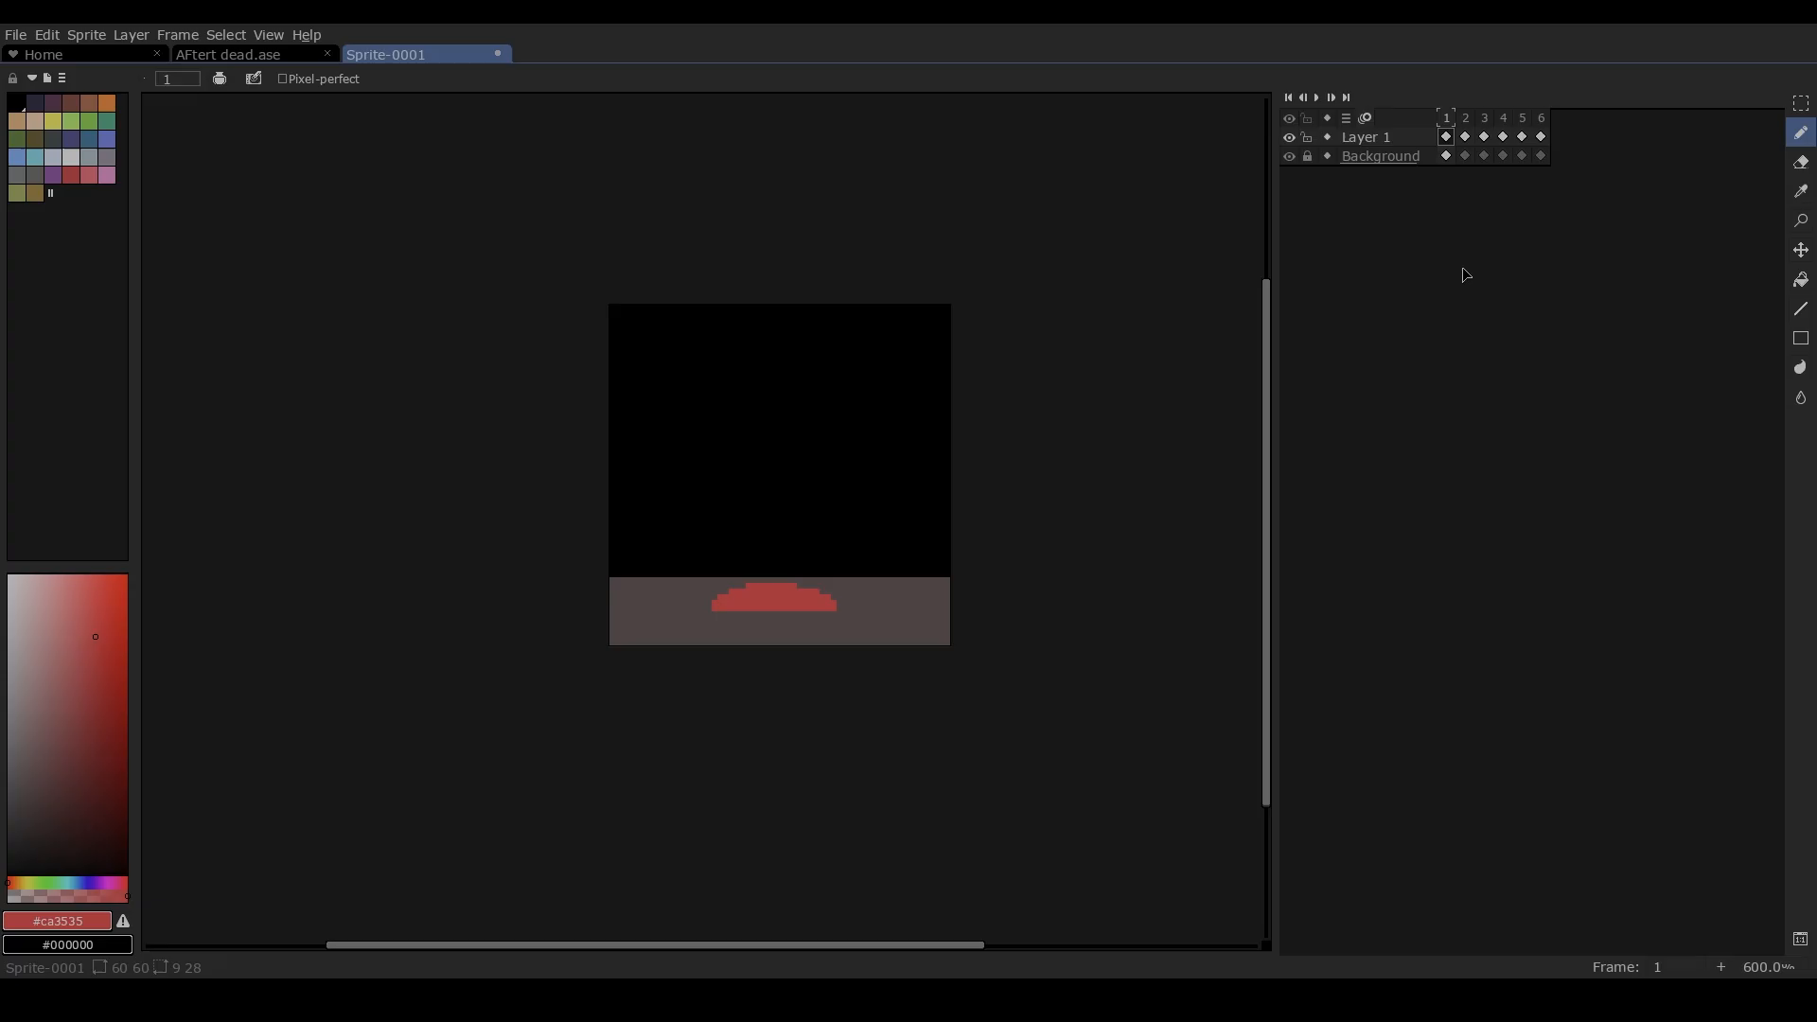
{"action": "left_click", "coordinate": [1540, 143]}
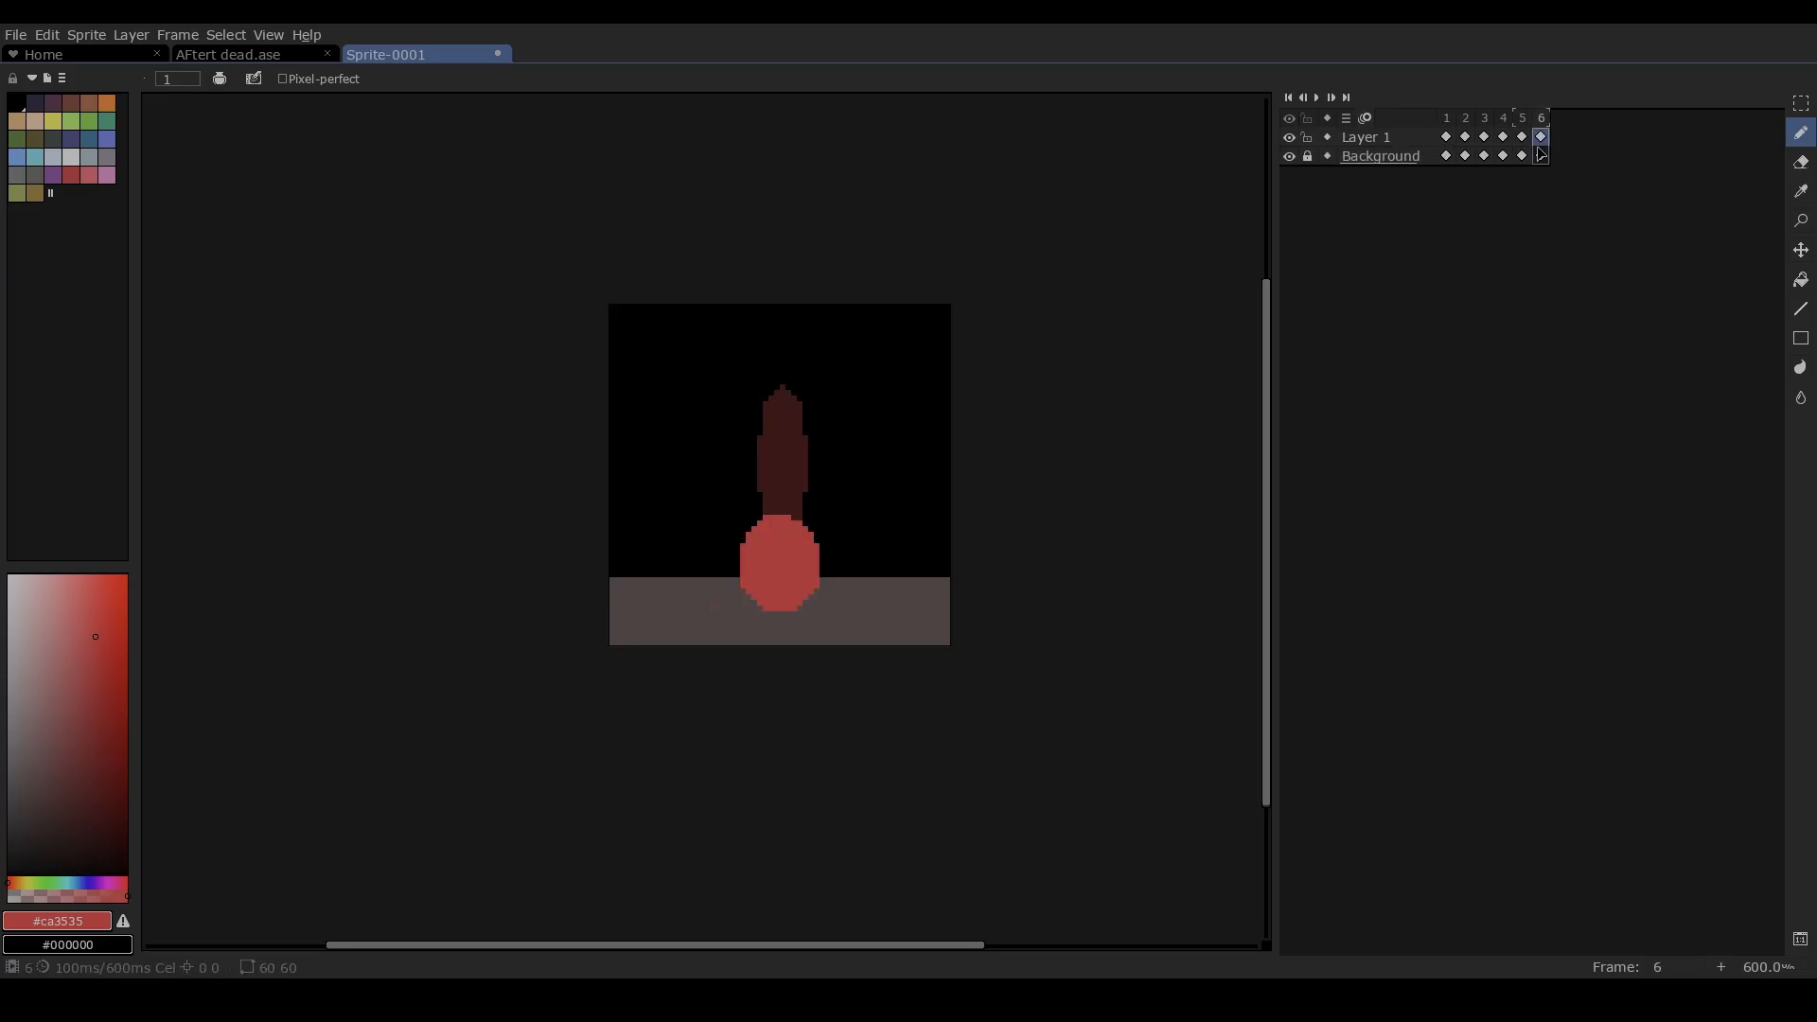
{"action": "left_click", "coordinate": [1446, 138]}
Turn off the onion skin and play the animation to check the bounce
{"action": "scroll", "coordinate": [780, 600], "scroll_direction": "up", "scroll_amount": 3}
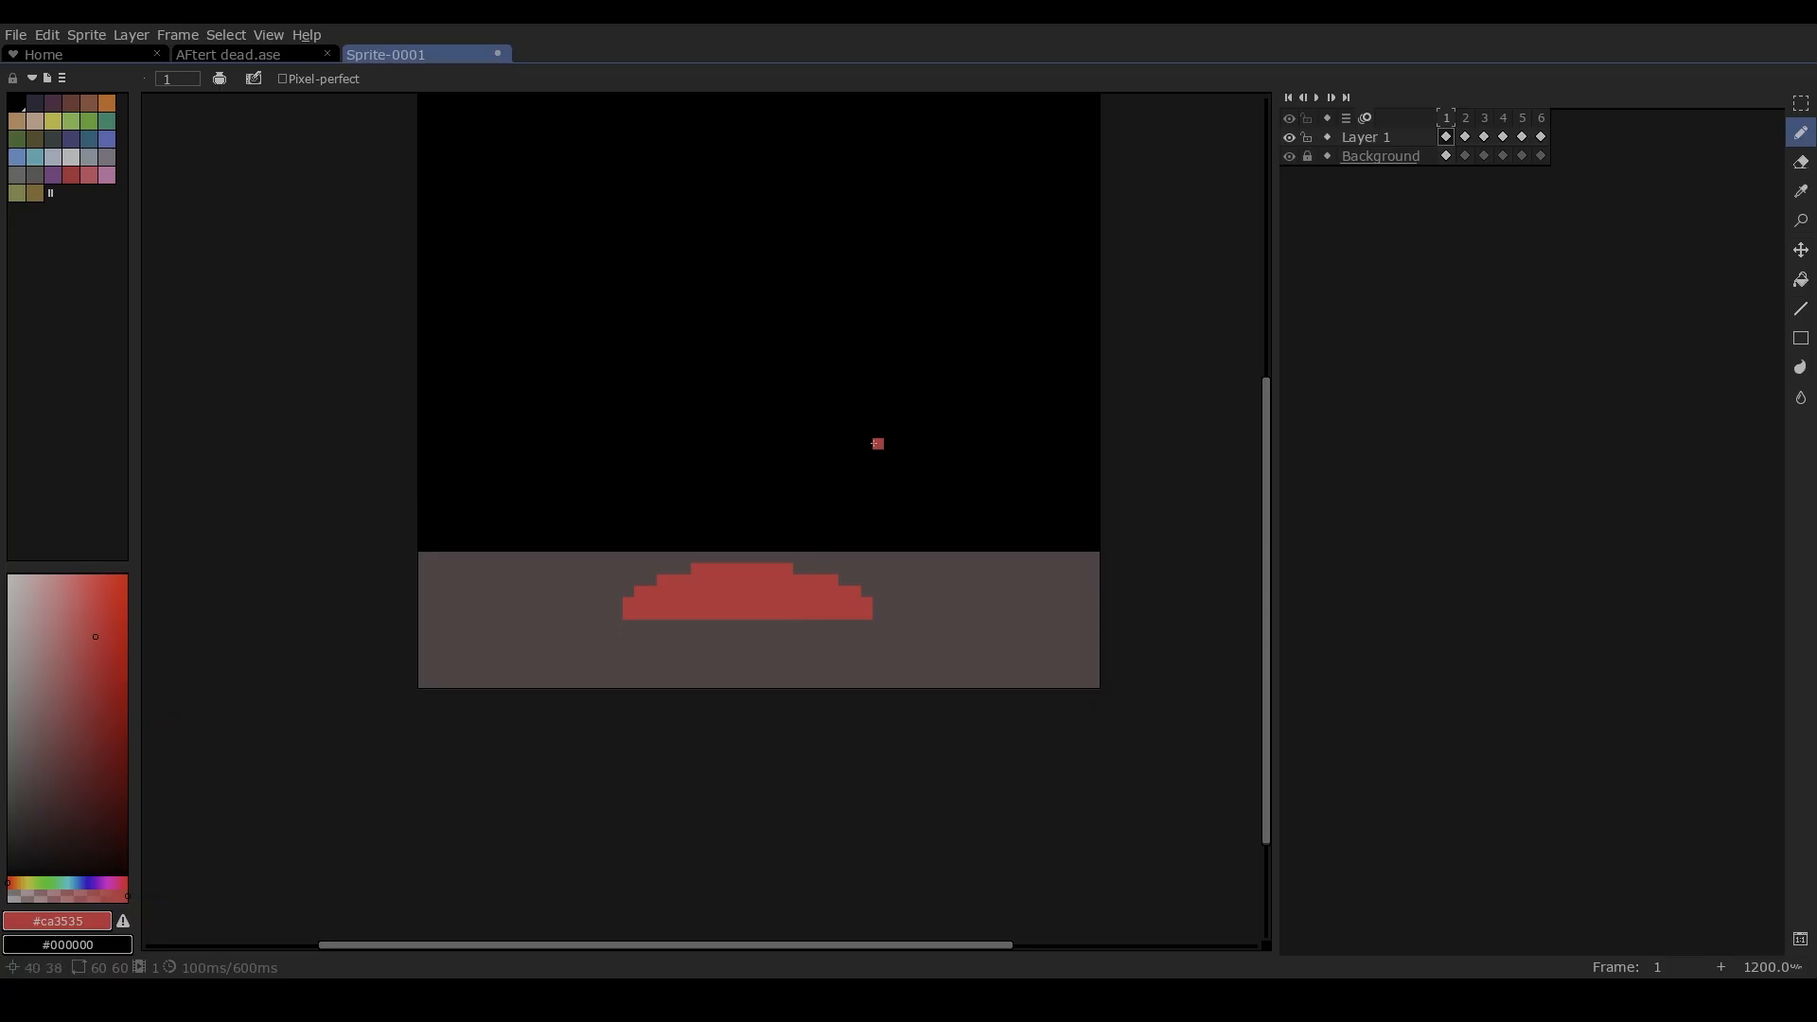
{"action": "scroll", "coordinate": [877, 443], "scroll_direction": "up", "scroll_amount": 2}
{"action": "left_click", "coordinate": [1315, 98]}
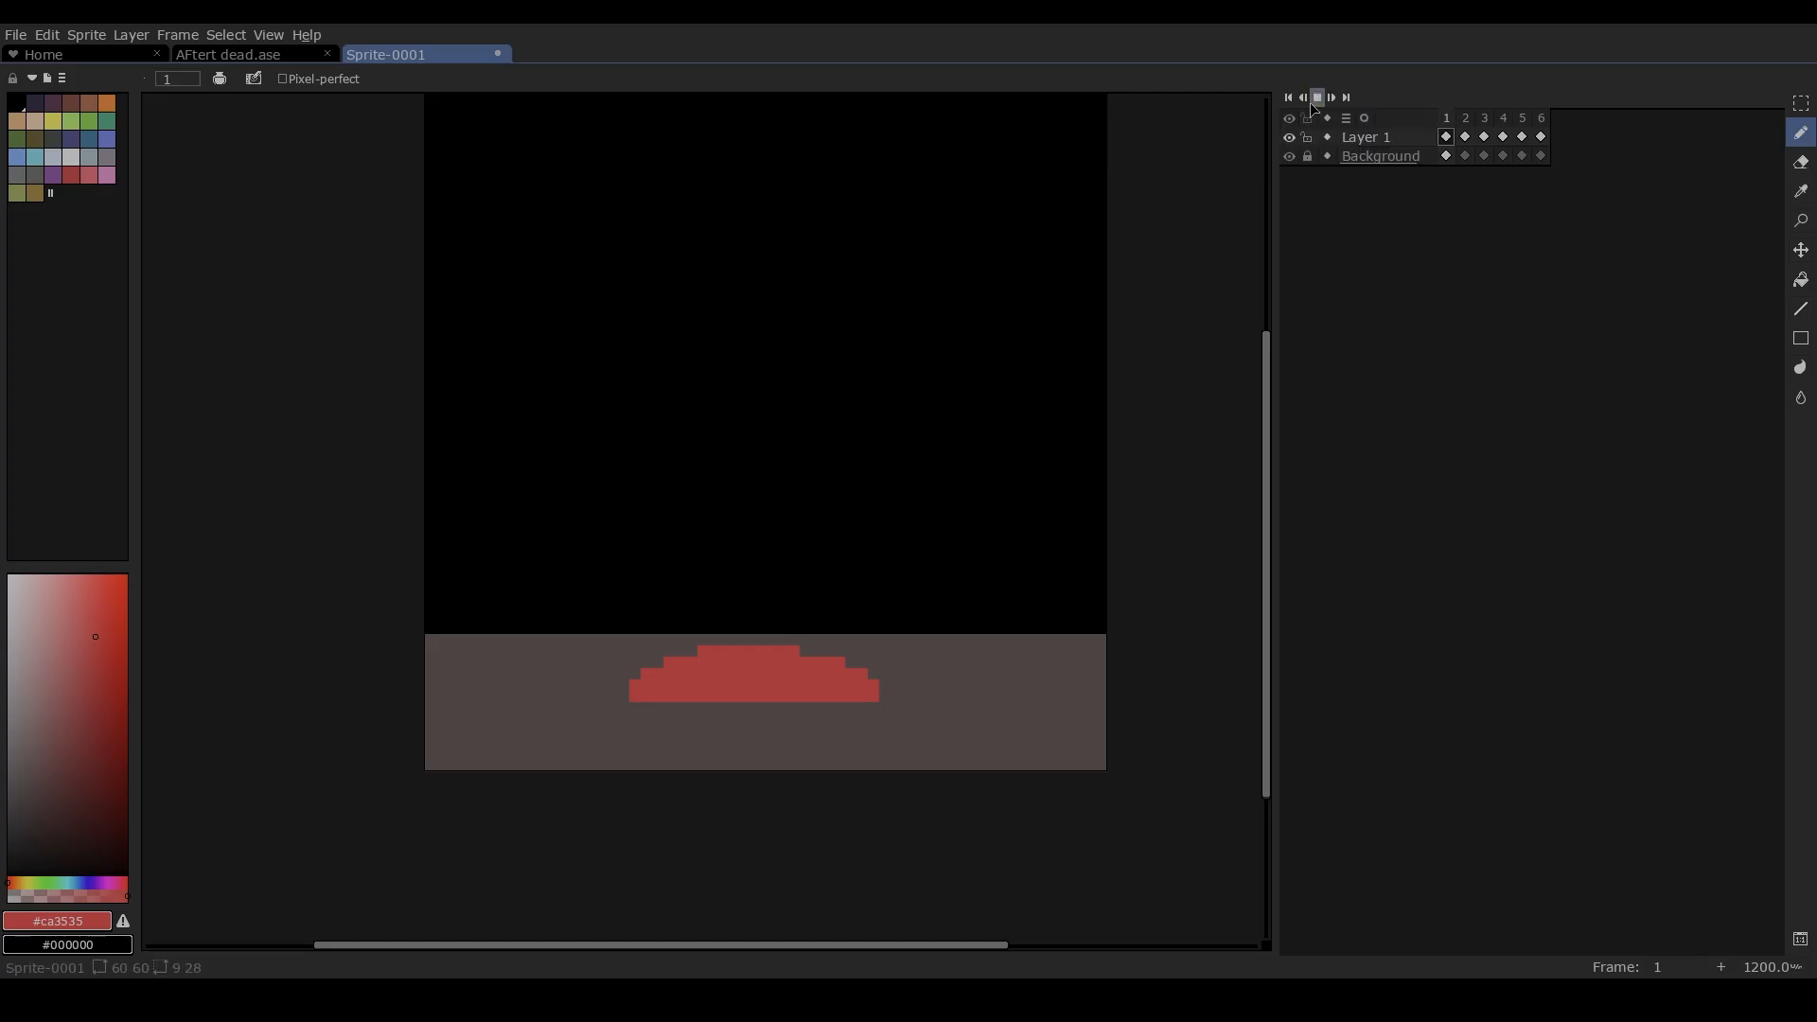
{"action": "scroll", "coordinate": [1123, 419], "scroll_direction": "down", "scroll_amount": 3}
{"action": "left_click_drag", "start_coordinate": [1123, 422], "coordinate": [1027, 461]}
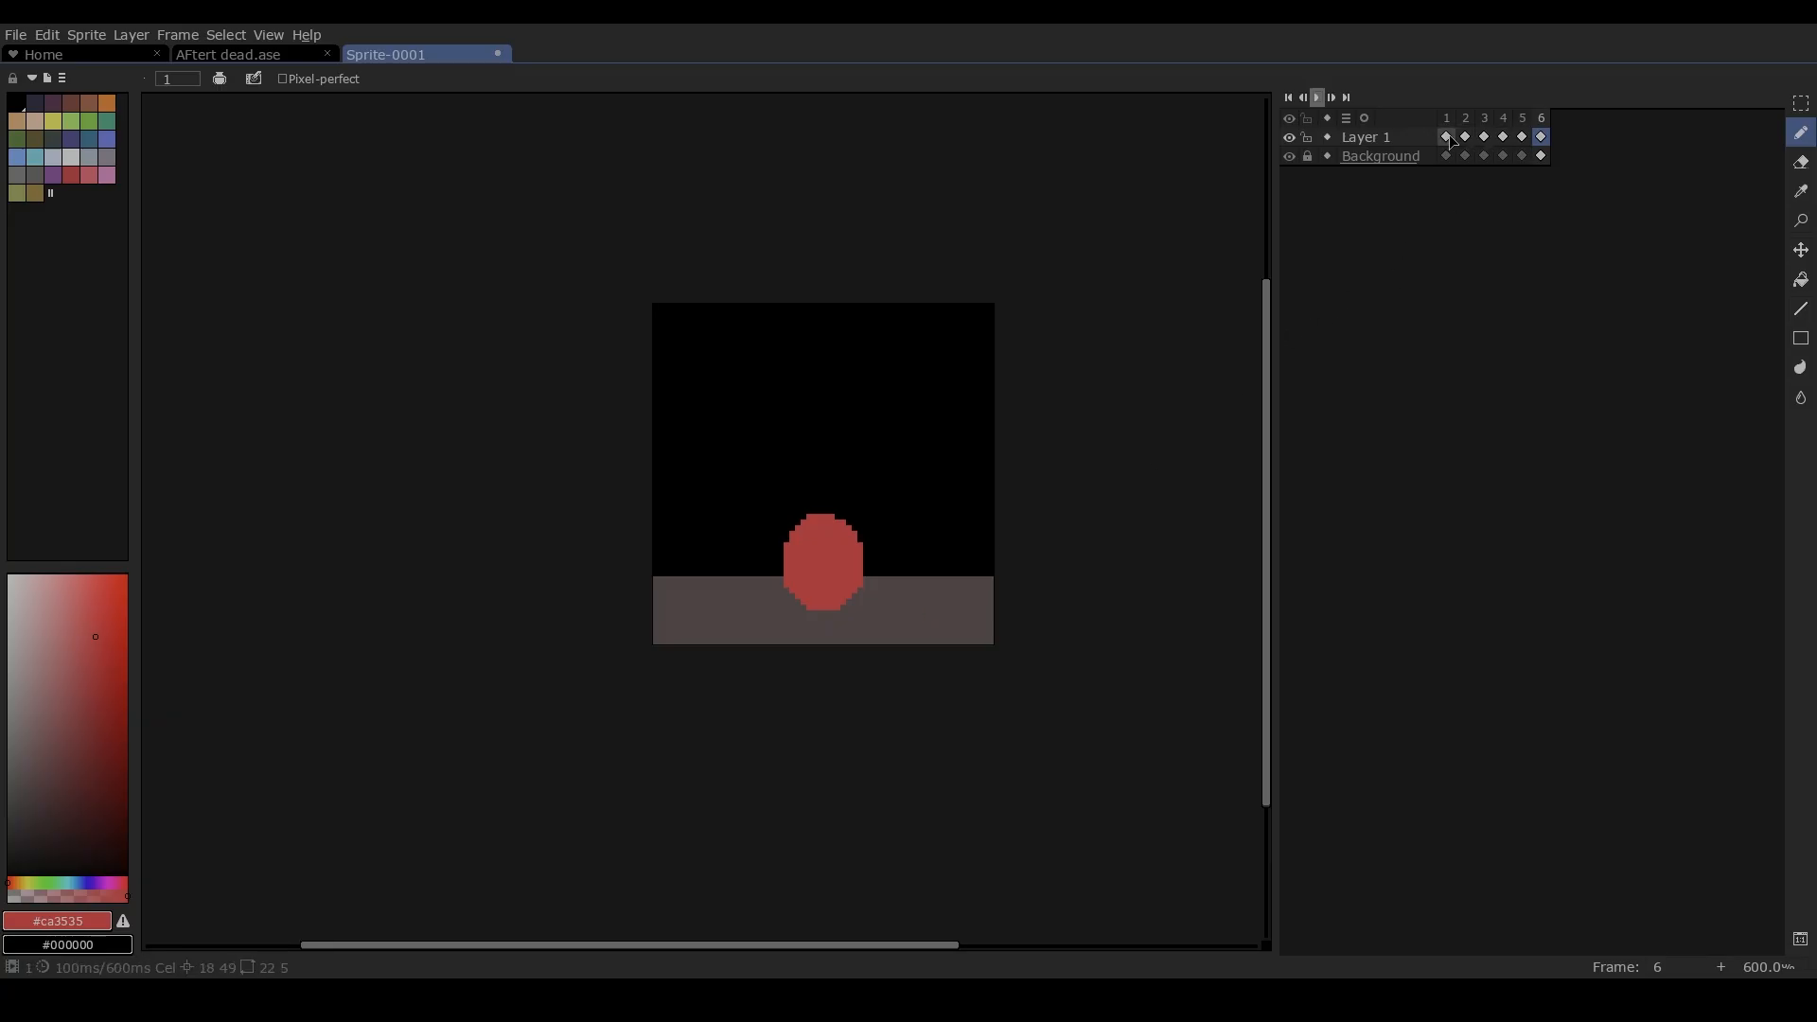
Add frame 7 as a copy of frame 6 and widen the ball's base with red pixels, guided by a selection of frame 1's flattened shape
{"action": "left_click", "coordinate": [1720, 967]}
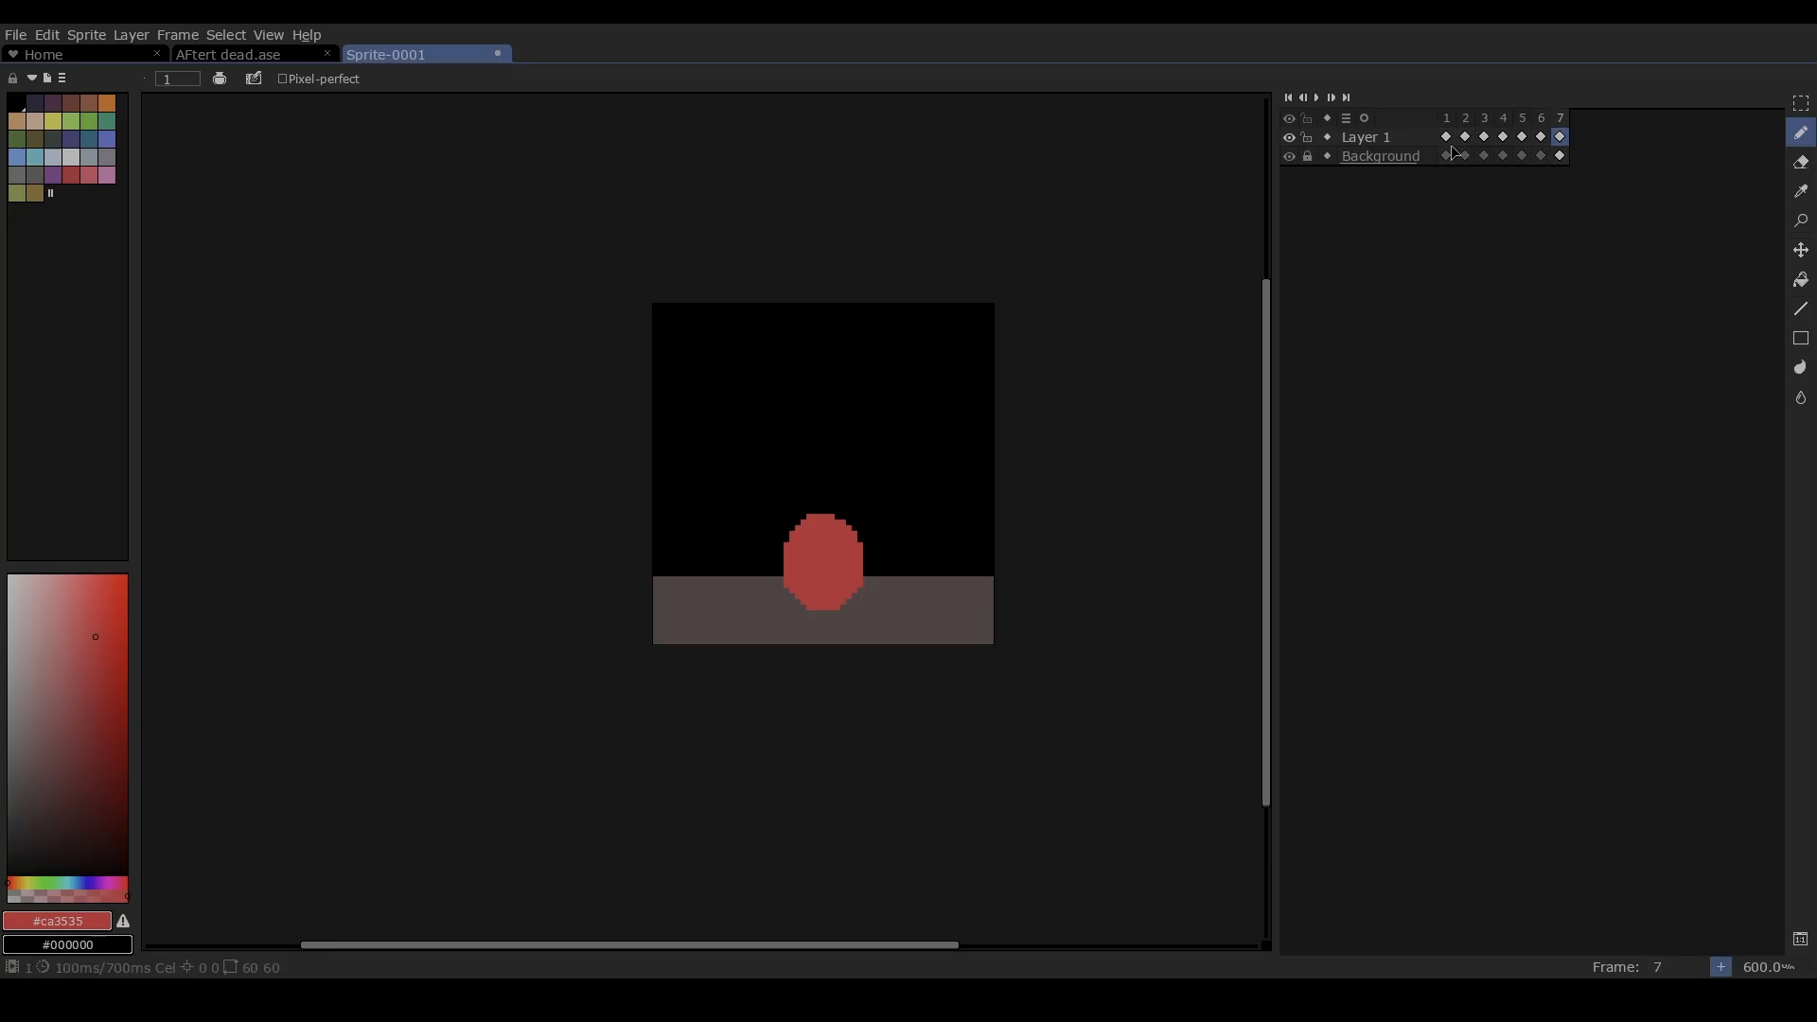
{"action": "scroll", "coordinate": [720, 701], "scroll_direction": "up", "scroll_amount": 6}
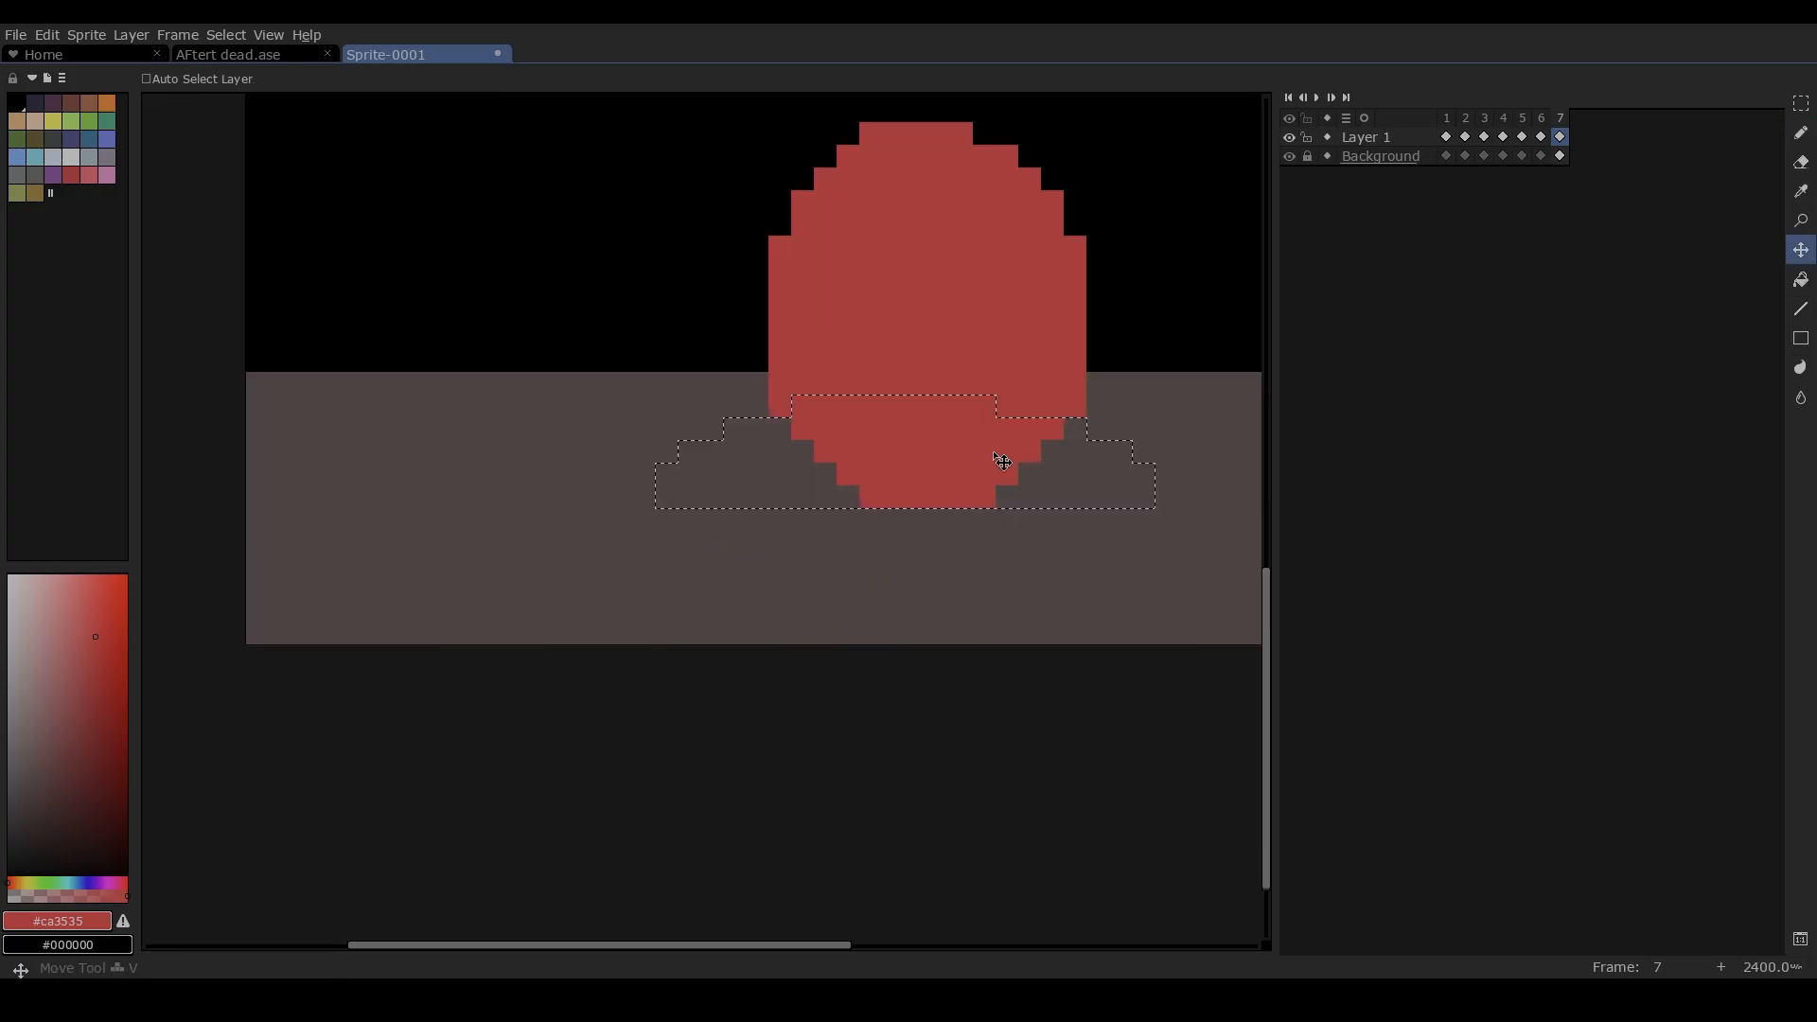
{"action": "key", "text": "v"}
{"action": "key", "text": "b"}
{"action": "scroll", "coordinate": [1011, 454], "scroll_direction": "up", "scroll_amount": 3}
{"action": "mouse_move", "coordinate": [1013, 438]}
{"action": "left_mouse_down"}
{"action": "mouse_move", "coordinate": [1088, 502]}
{"action": "mouse_move", "coordinate": [1221, 455]}
{"action": "mouse_move", "coordinate": [467, 413]}
{"action": "mouse_move", "coordinate": [587, 530]}
{"action": "mouse_move", "coordinate": [454, 544]}
{"action": "mouse_move", "coordinate": [662, 527]}
{"action": "left_mouse_up"}
{"action": "scroll", "coordinate": [457, 510], "scroll_direction": "down", "scroll_amount": 3}
{"action": "key", "text": "h"}
{"action": "scroll", "coordinate": [669, 532], "scroll_direction": "up", "scroll_amount": 3}
{"action": "key", "text": "e"}
{"action": "scroll", "coordinate": [355, 526], "scroll_direction": "down", "scroll_amount": 3}
{"action": "key", "text": "ctrl+d"}
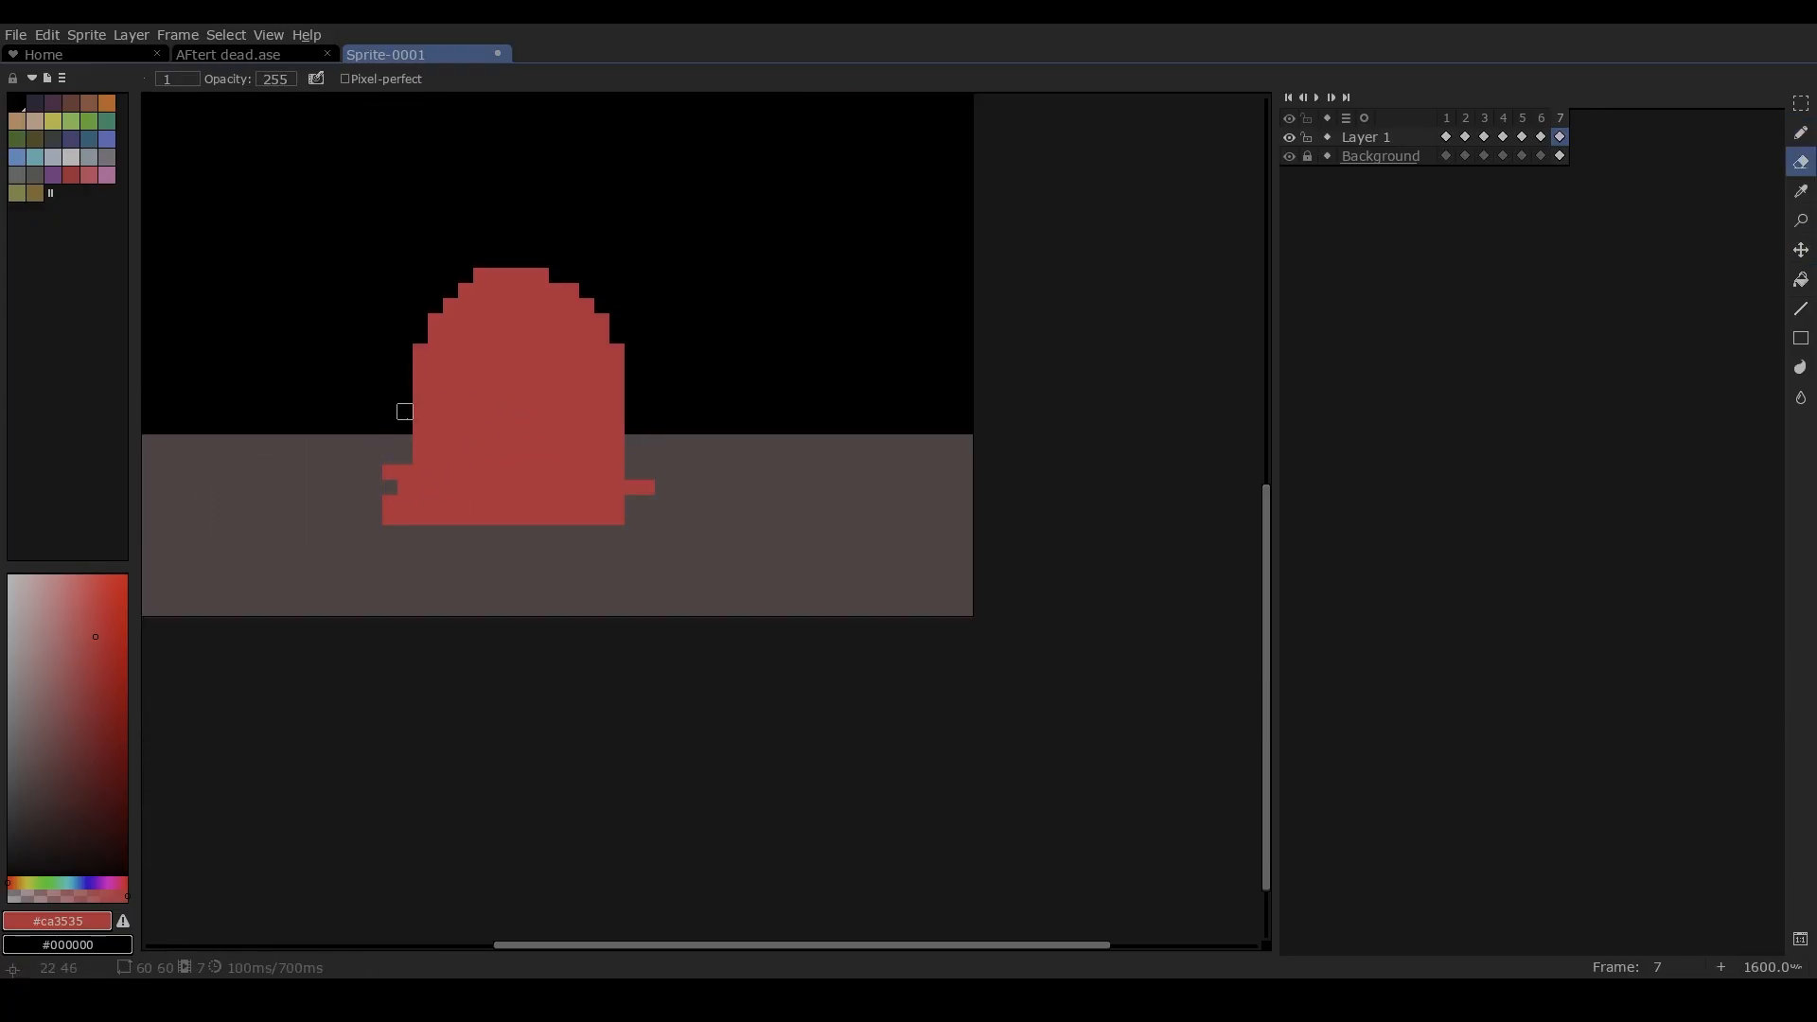
Erase the top and sides of frame 7's ball to form a low stepped mound, and even out its lower edge with the pencil
{"action": "mouse_move", "coordinate": [404, 421]}
{"action": "left_mouse_down"}
{"action": "mouse_move", "coordinate": [449, 305]}
{"action": "mouse_move", "coordinate": [570, 274]}
{"action": "mouse_move", "coordinate": [616, 441]}
{"action": "mouse_move", "coordinate": [585, 350]}
{"action": "mouse_move", "coordinate": [525, 275]}
{"action": "mouse_move", "coordinate": [601, 366]}
{"action": "mouse_move", "coordinate": [404, 350]}
{"action": "mouse_move", "coordinate": [465, 320]}
{"action": "mouse_move", "coordinate": [434, 351]}
{"action": "mouse_move", "coordinate": [617, 382]}
{"action": "mouse_move", "coordinate": [481, 321]}
{"action": "mouse_move", "coordinate": [465, 351]}
{"action": "mouse_move", "coordinate": [601, 396]}
{"action": "mouse_move", "coordinate": [496, 336]}
{"action": "mouse_move", "coordinate": [571, 367]}
{"action": "mouse_move", "coordinate": [526, 351]}
{"action": "mouse_move", "coordinate": [541, 321]}
{"action": "mouse_move", "coordinate": [572, 381]}
{"action": "mouse_move", "coordinate": [480, 351]}
{"action": "mouse_move", "coordinate": [436, 367]}
{"action": "mouse_move", "coordinate": [375, 472]}
{"action": "mouse_move", "coordinate": [465, 351]}
{"action": "mouse_move", "coordinate": [570, 381]}
{"action": "left_mouse_up"}
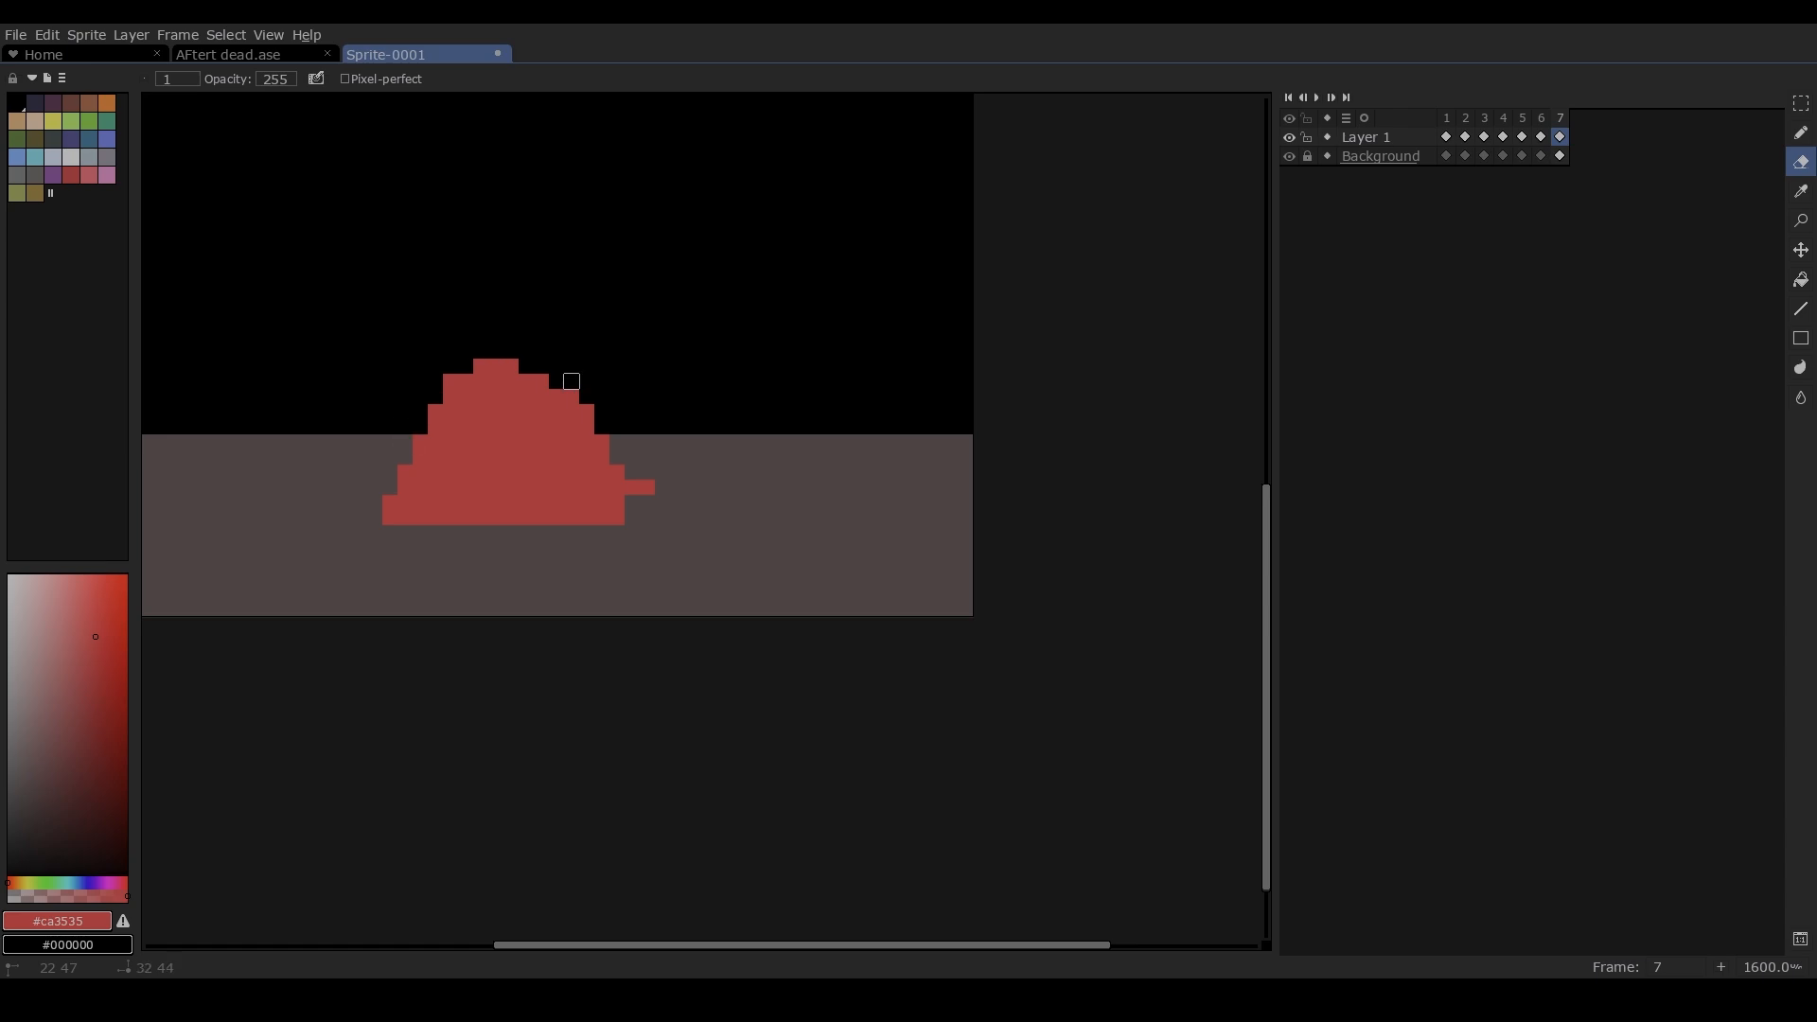
{"action": "mouse_move", "coordinate": [647, 488]}
{"action": "left_mouse_down"}
{"action": "mouse_move", "coordinate": [602, 427]}
{"action": "mouse_move", "coordinate": [496, 366]}
{"action": "mouse_move", "coordinate": [420, 411]}
{"action": "mouse_move", "coordinate": [465, 381]}
{"action": "mouse_move", "coordinate": [572, 396]}
{"action": "mouse_move", "coordinate": [647, 488]}
{"action": "mouse_move", "coordinate": [526, 382]}
{"action": "mouse_move", "coordinate": [429, 420]}
{"action": "left_mouse_up"}
{"action": "left_click", "coordinate": [632, 487]}
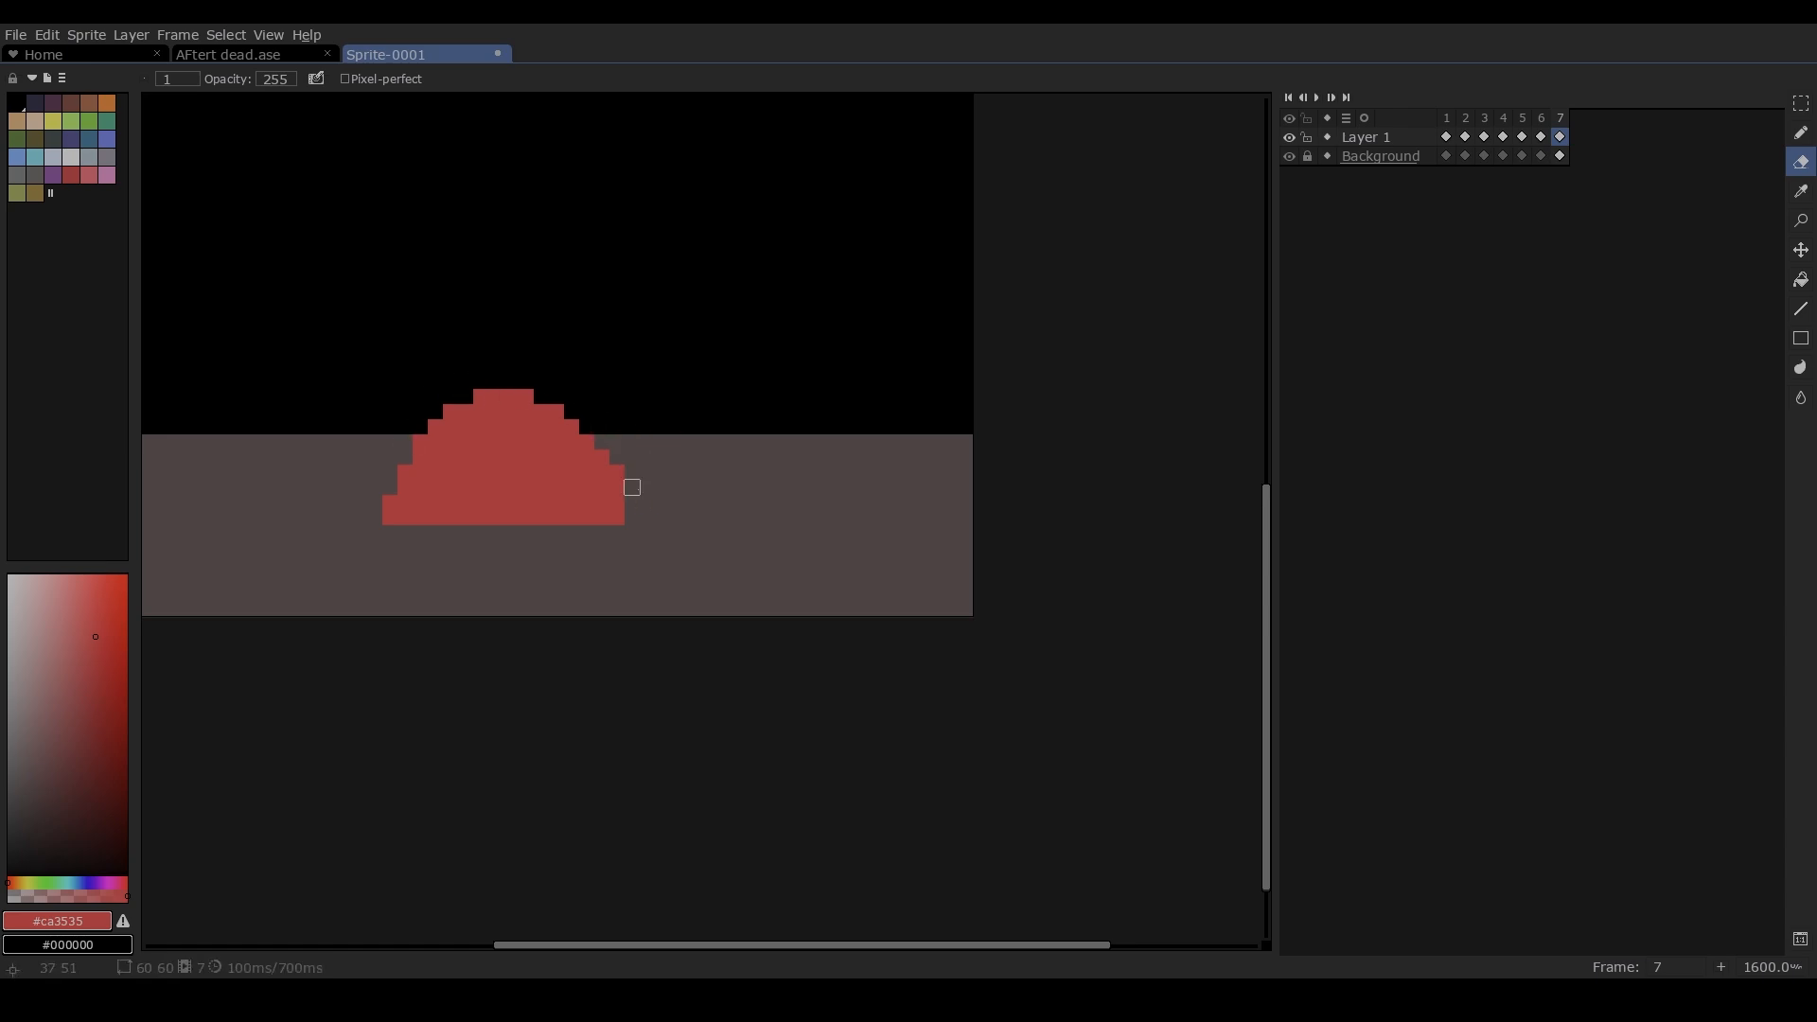
{"action": "key", "text": "b"}
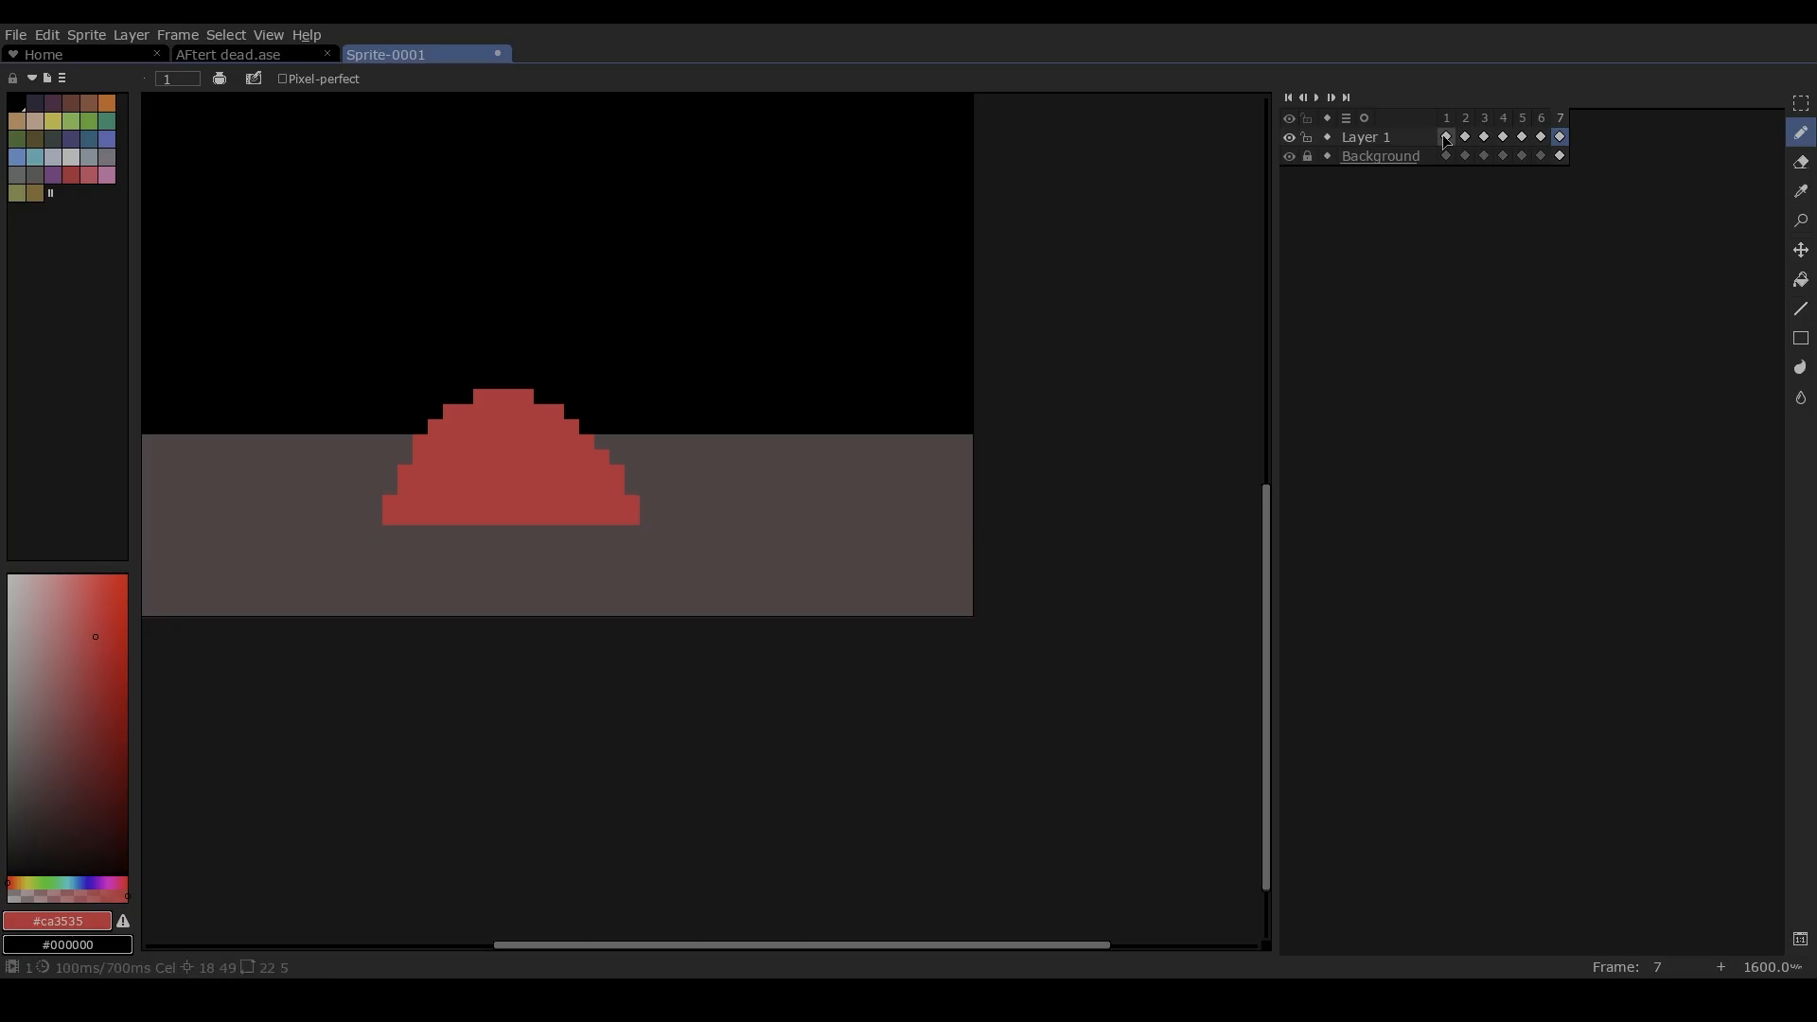
Play the seven-frame animation to check the bounce with the added squash frame
{"action": "left_click", "coordinate": [1445, 139]}
{"action": "left_click", "coordinate": [1465, 138]}
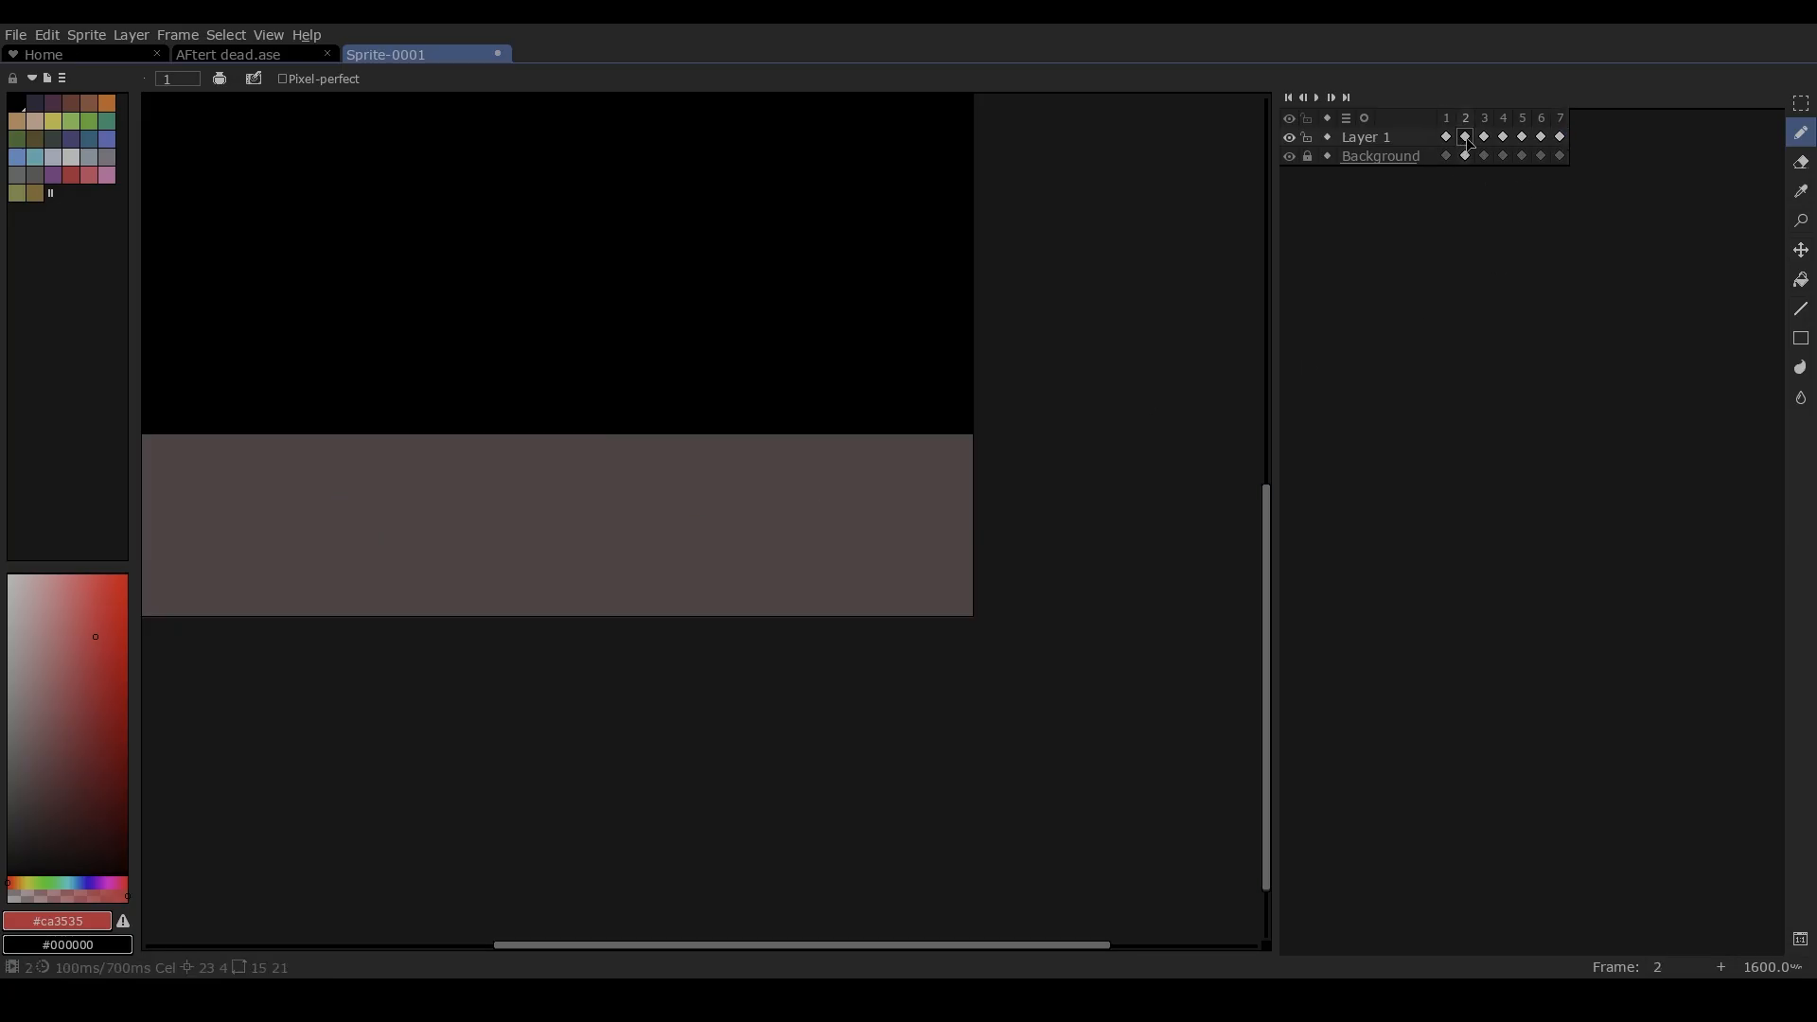
{"action": "scroll", "coordinate": [706, 376], "scroll_direction": "down", "scroll_amount": 5}
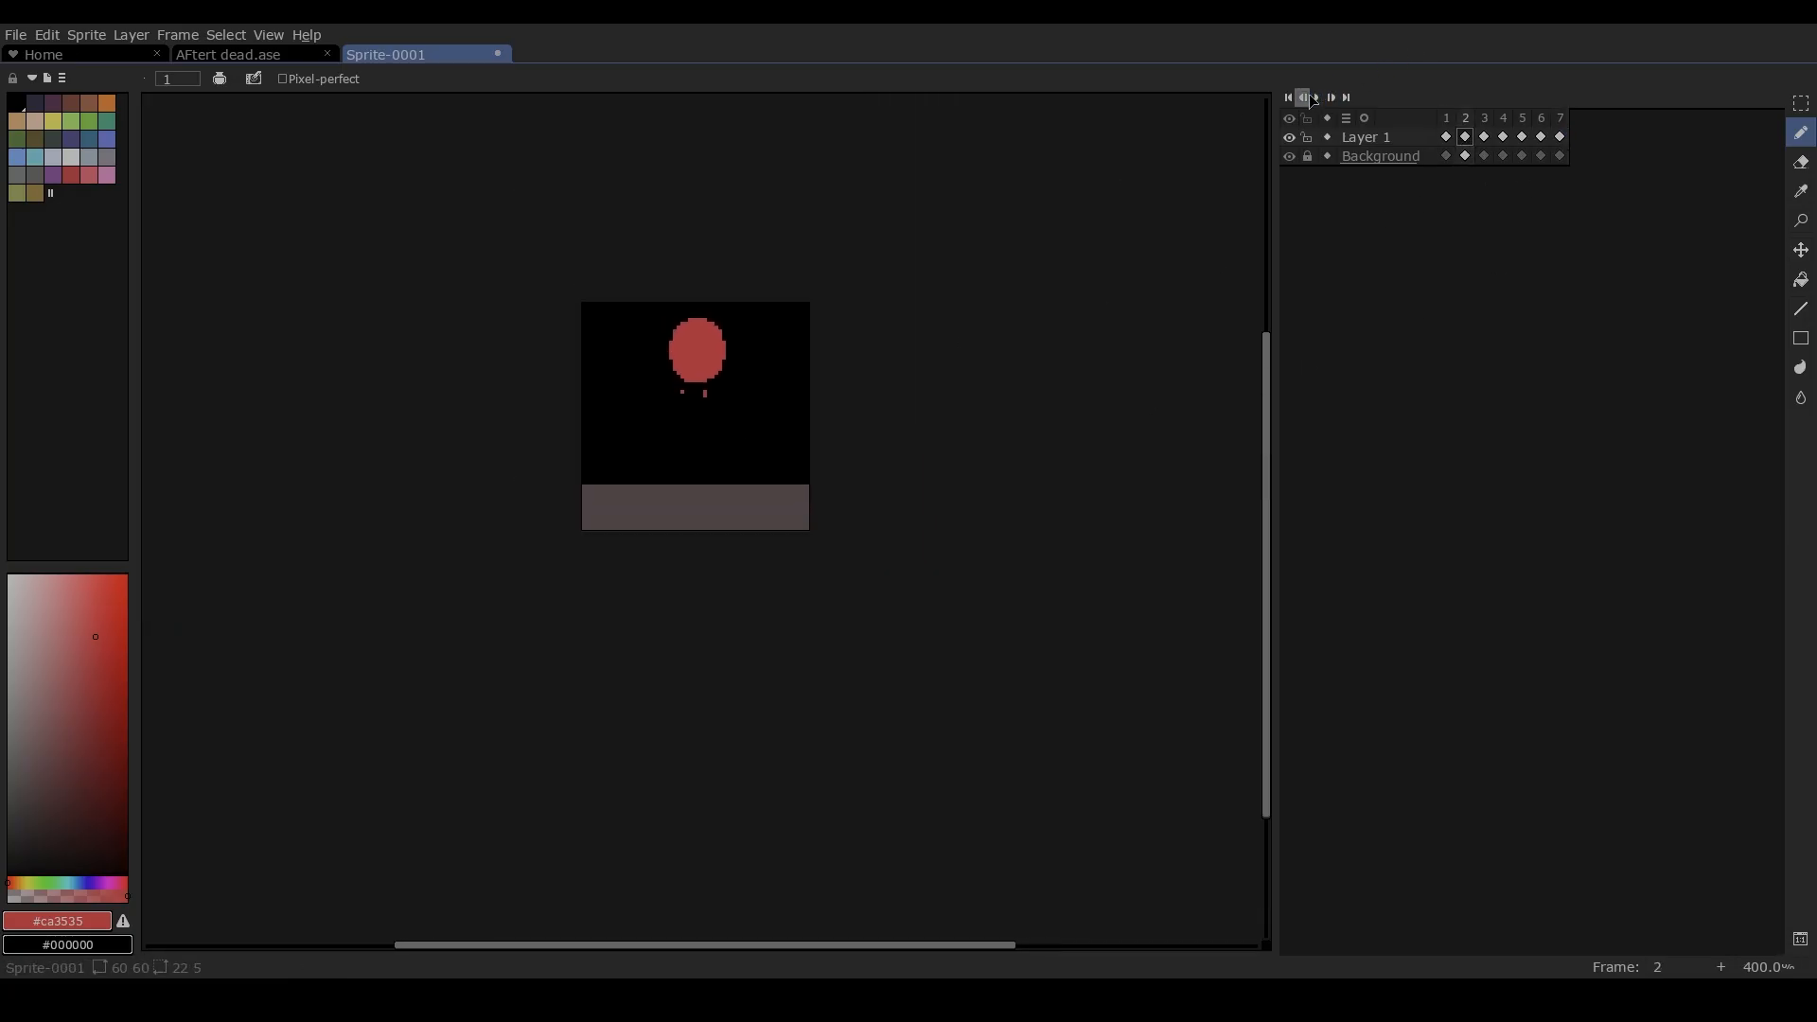
{"action": "left_click", "coordinate": [1316, 97]}
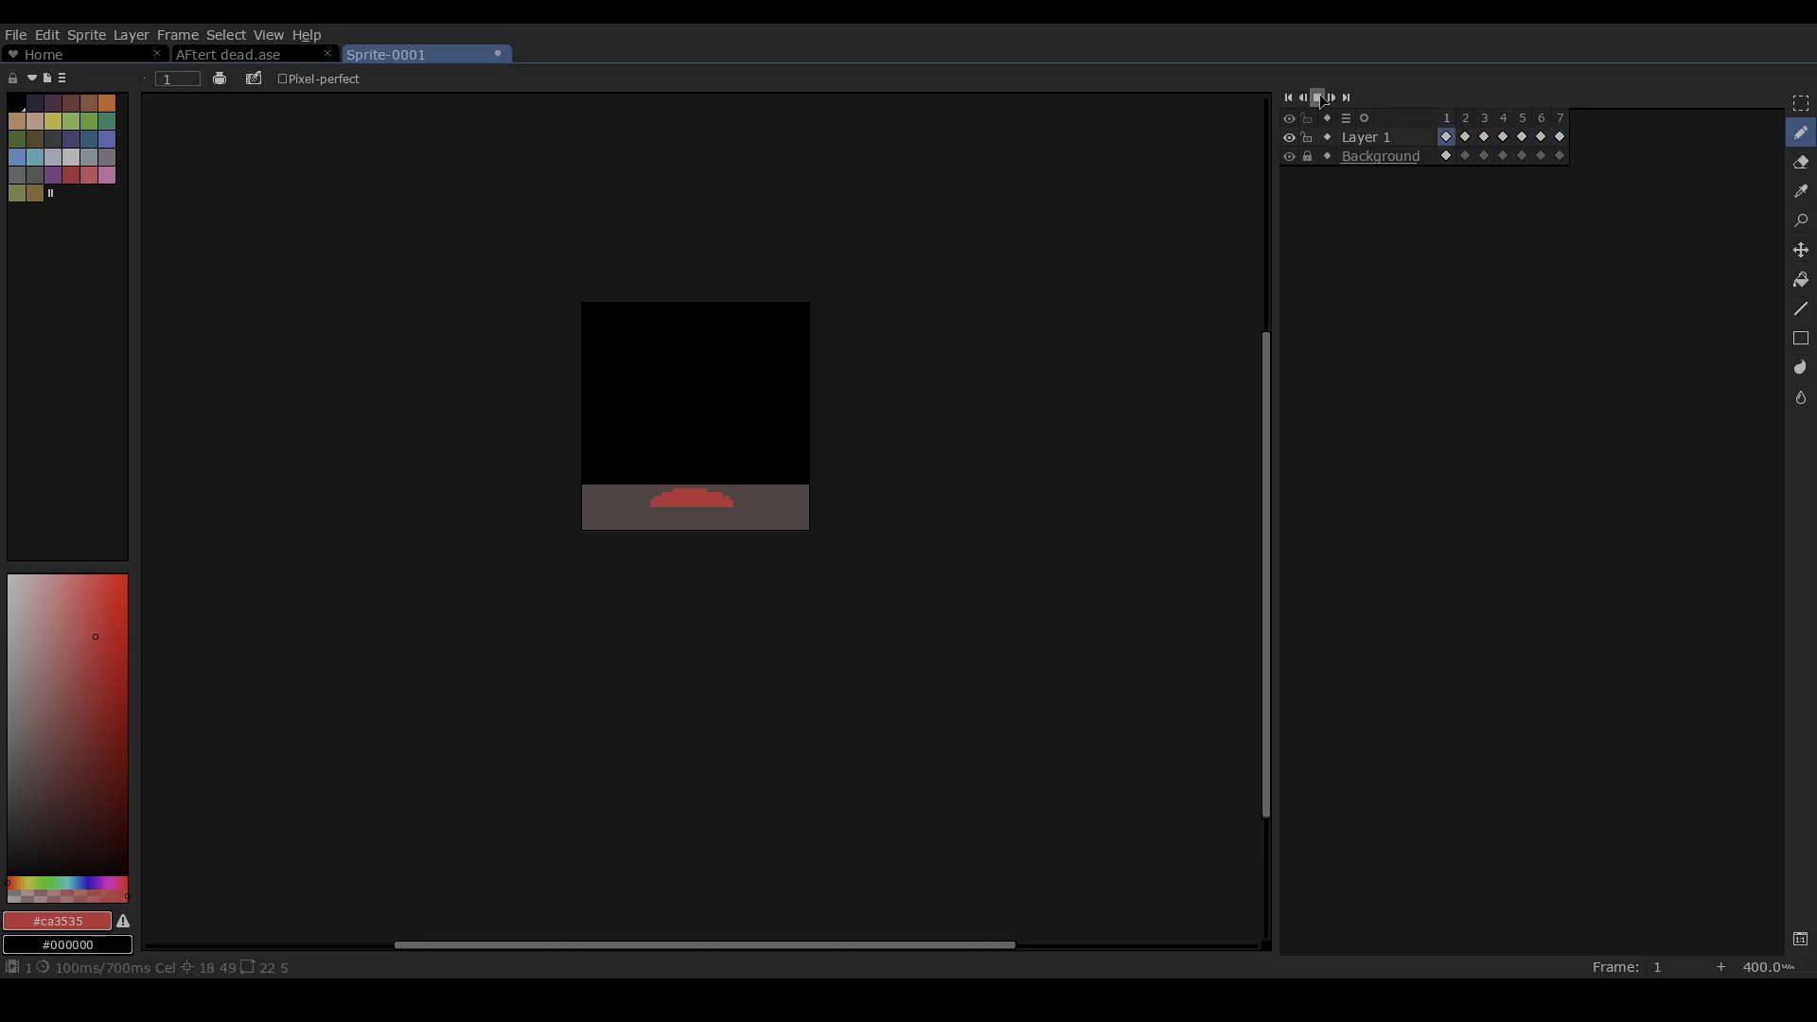
{"action": "scroll", "coordinate": [624, 399], "scroll_direction": "up", "scroll_amount": 2}
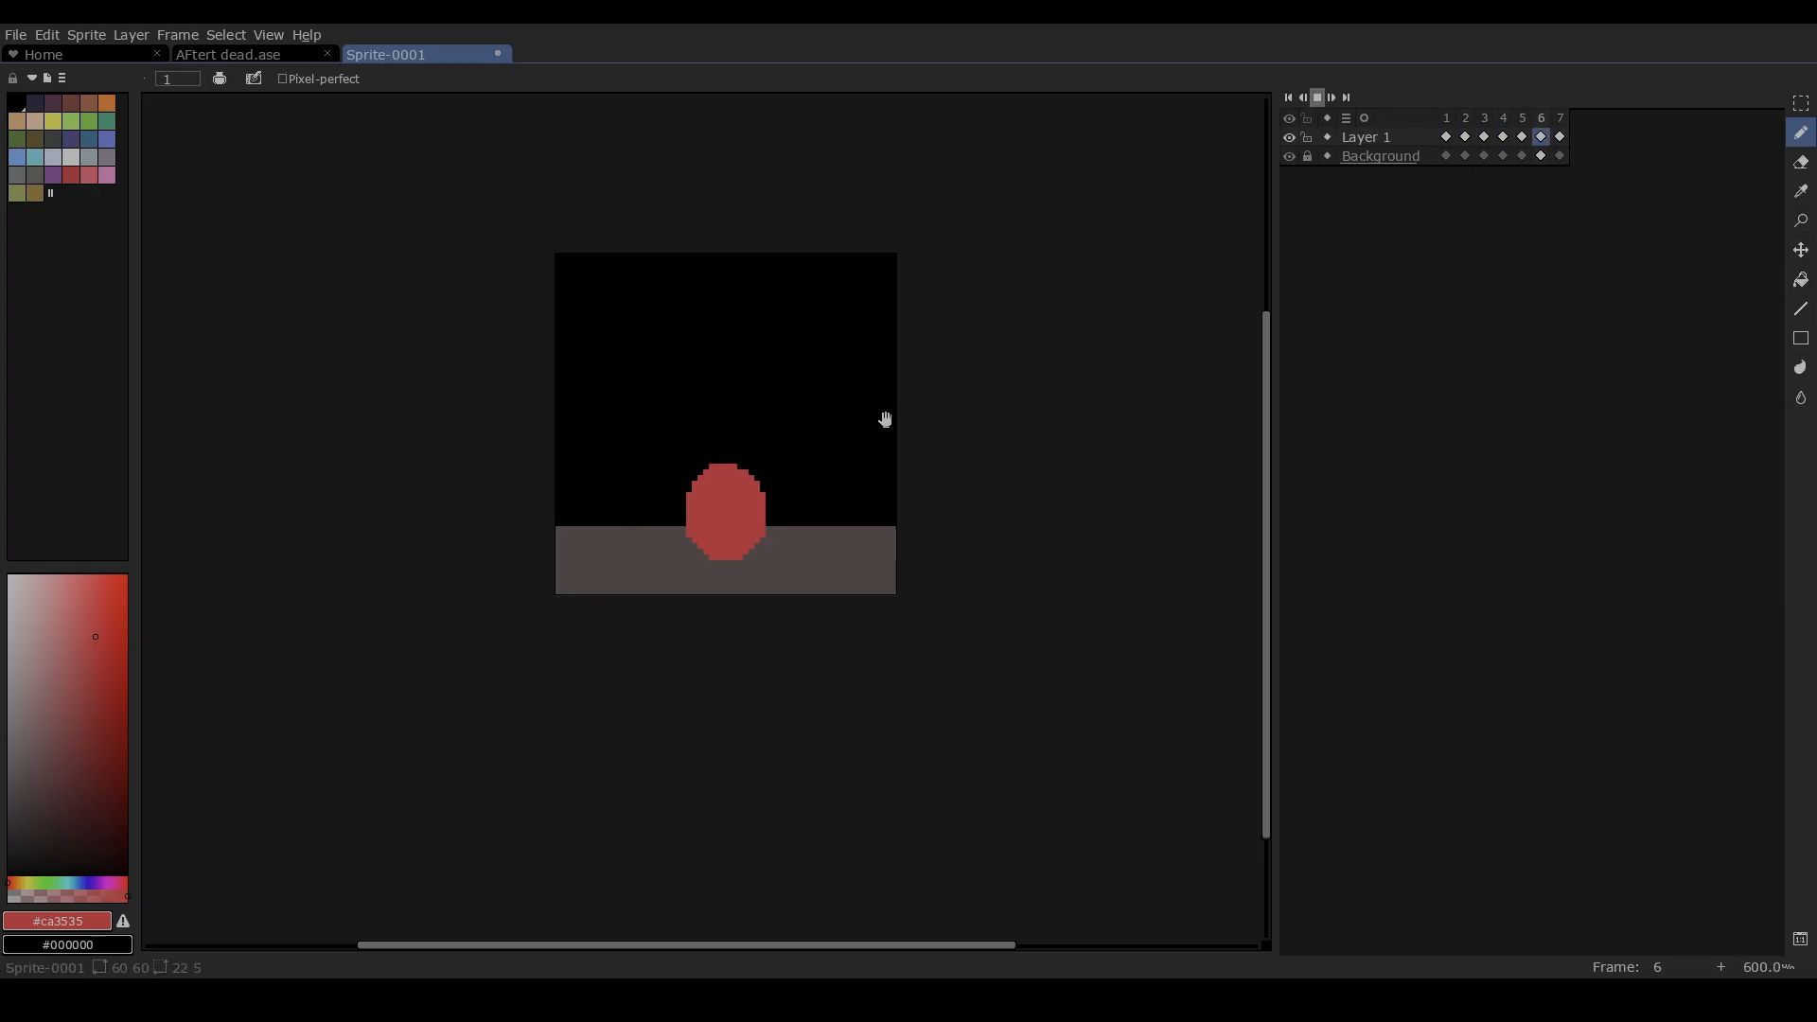
{"action": "left_click", "coordinate": [1316, 97]}
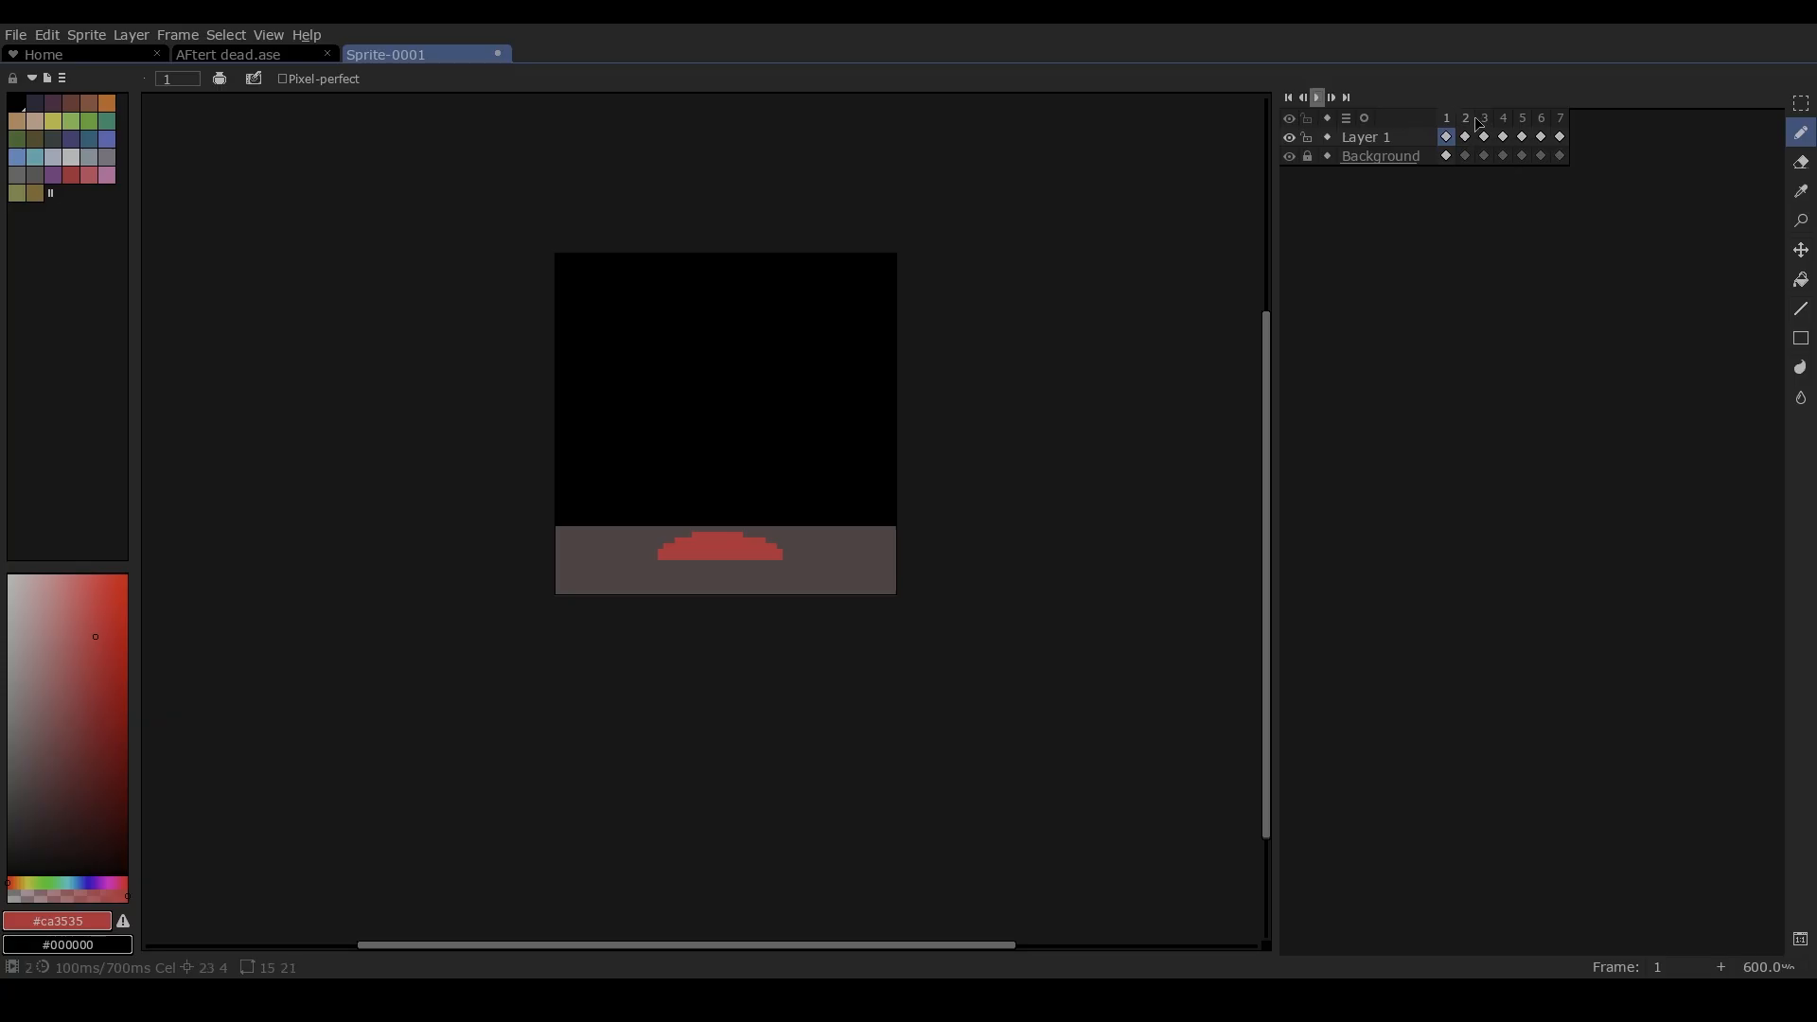
Duplicate frame 2 as a new frame 3 and erase the two droplets below the ball in the copy
{"action": "left_click", "coordinate": [1476, 121]}
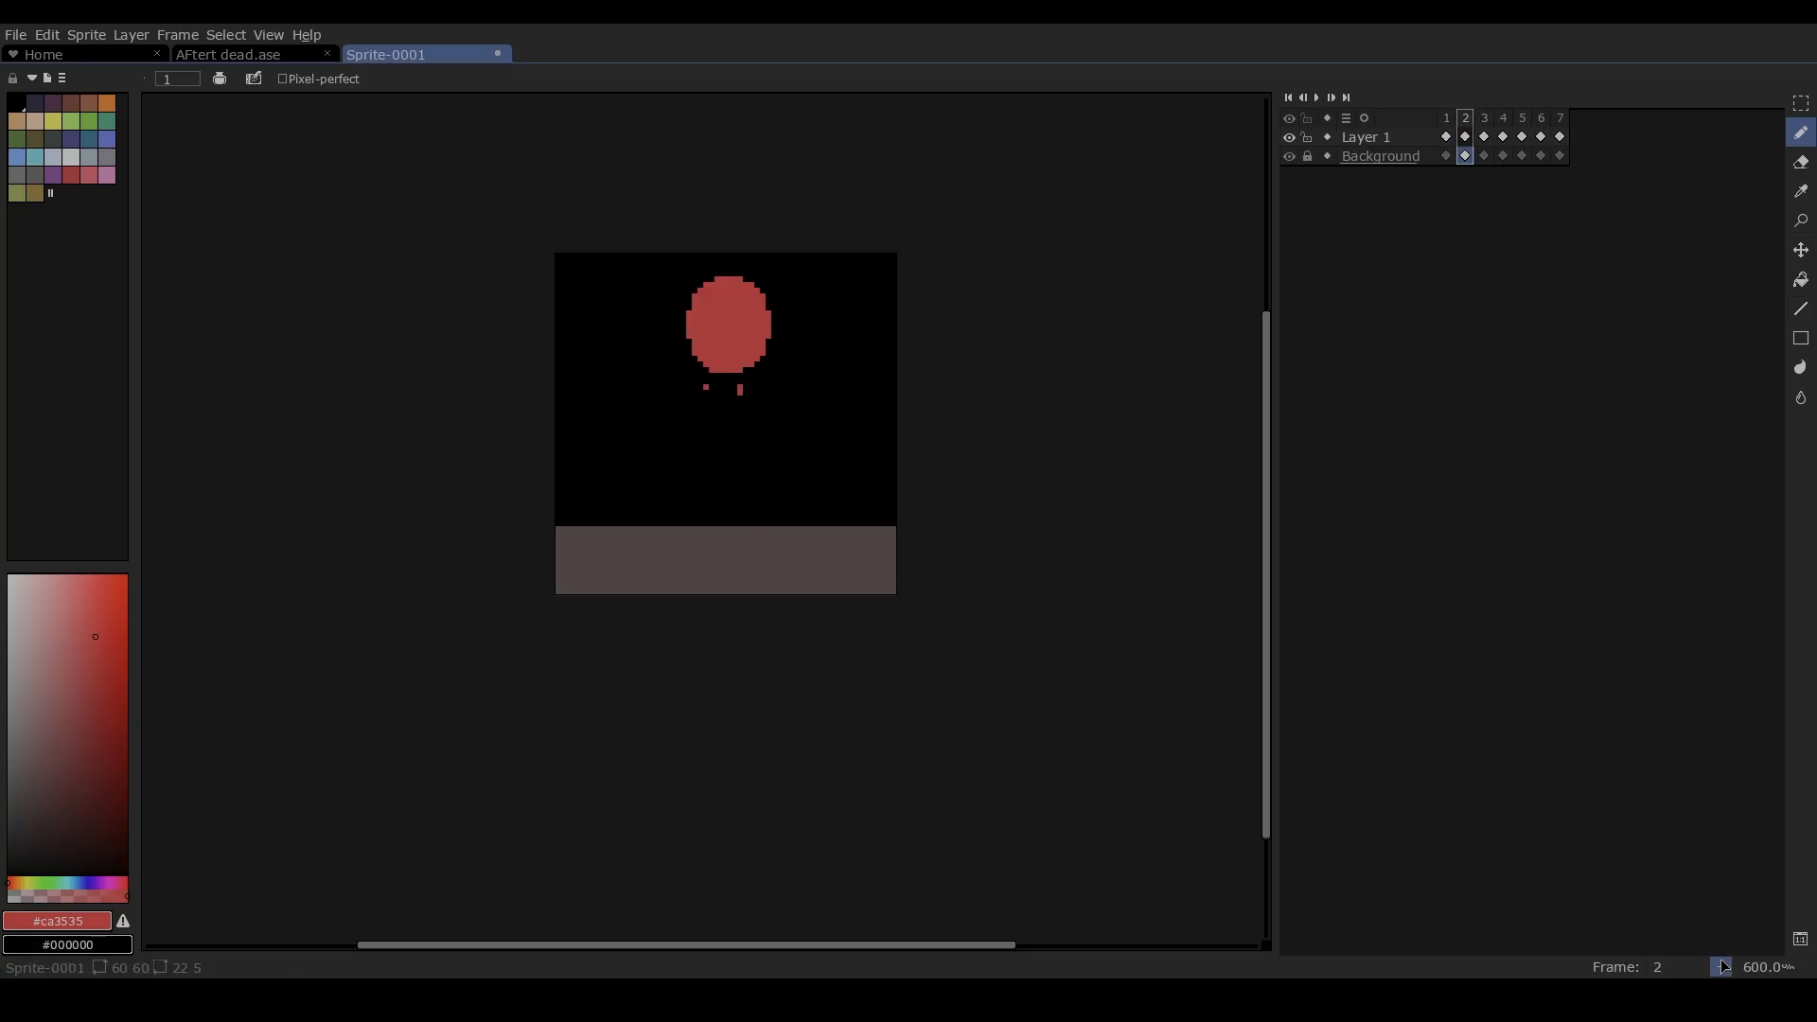
{"action": "key", "text": "alt+n"}
{"action": "key", "text": "e"}
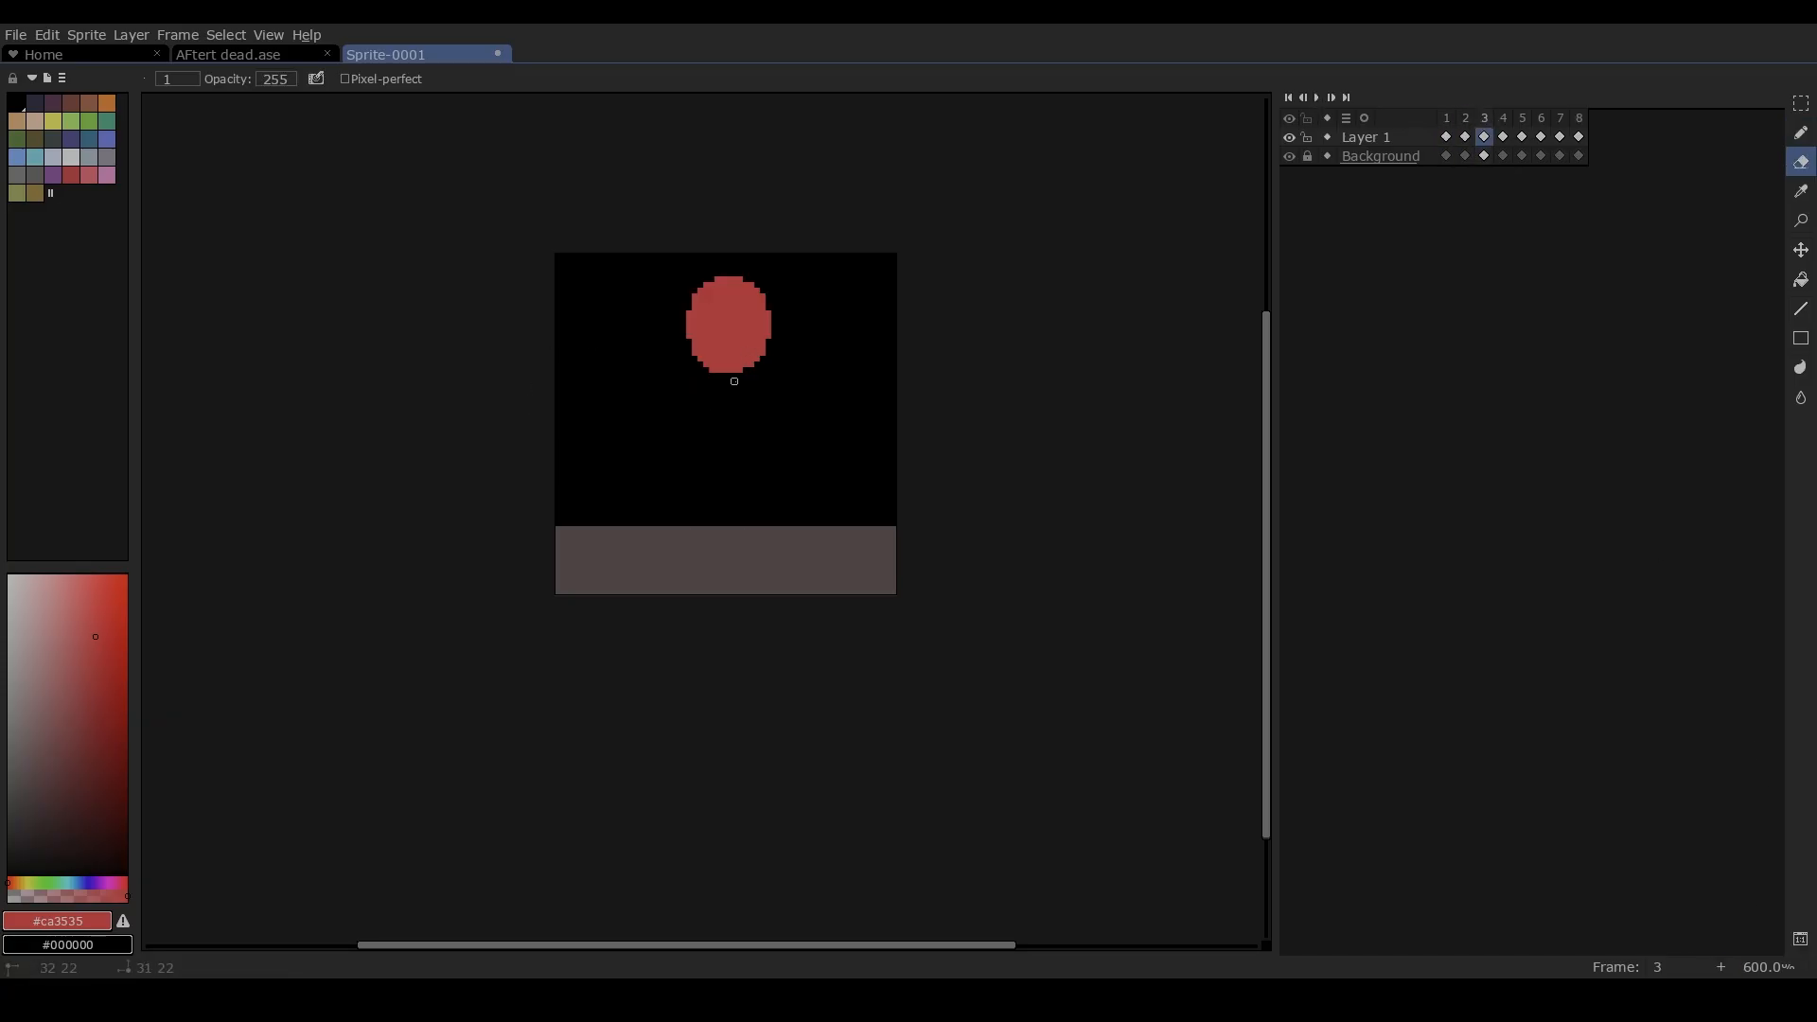
Move the ball in frame 3 up by one pixel and turn on the onion skin to compare it with frame 2
{"action": "left_click", "coordinate": [1503, 136]}
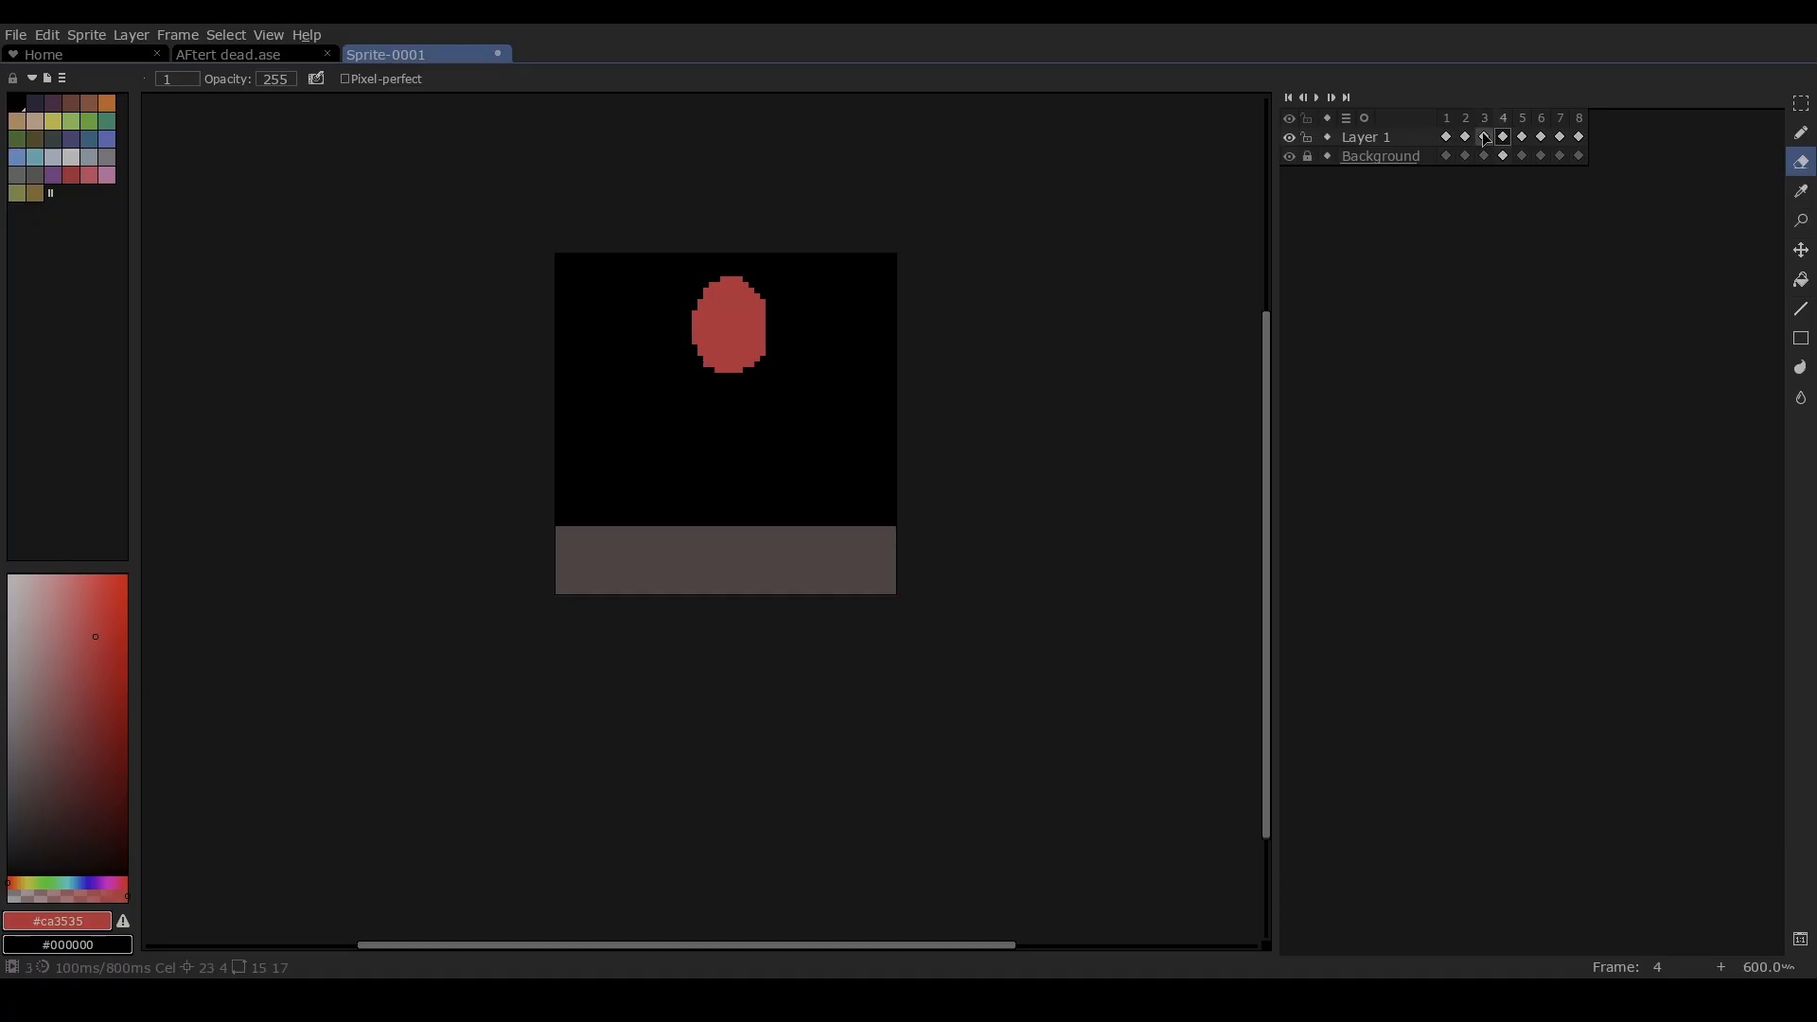
{"action": "left_click", "coordinate": [1484, 137]}
{"action": "left_click", "coordinate": [1801, 249]}
{"action": "scroll", "coordinate": [728, 355], "scroll_direction": "up", "scroll_amount": 1}
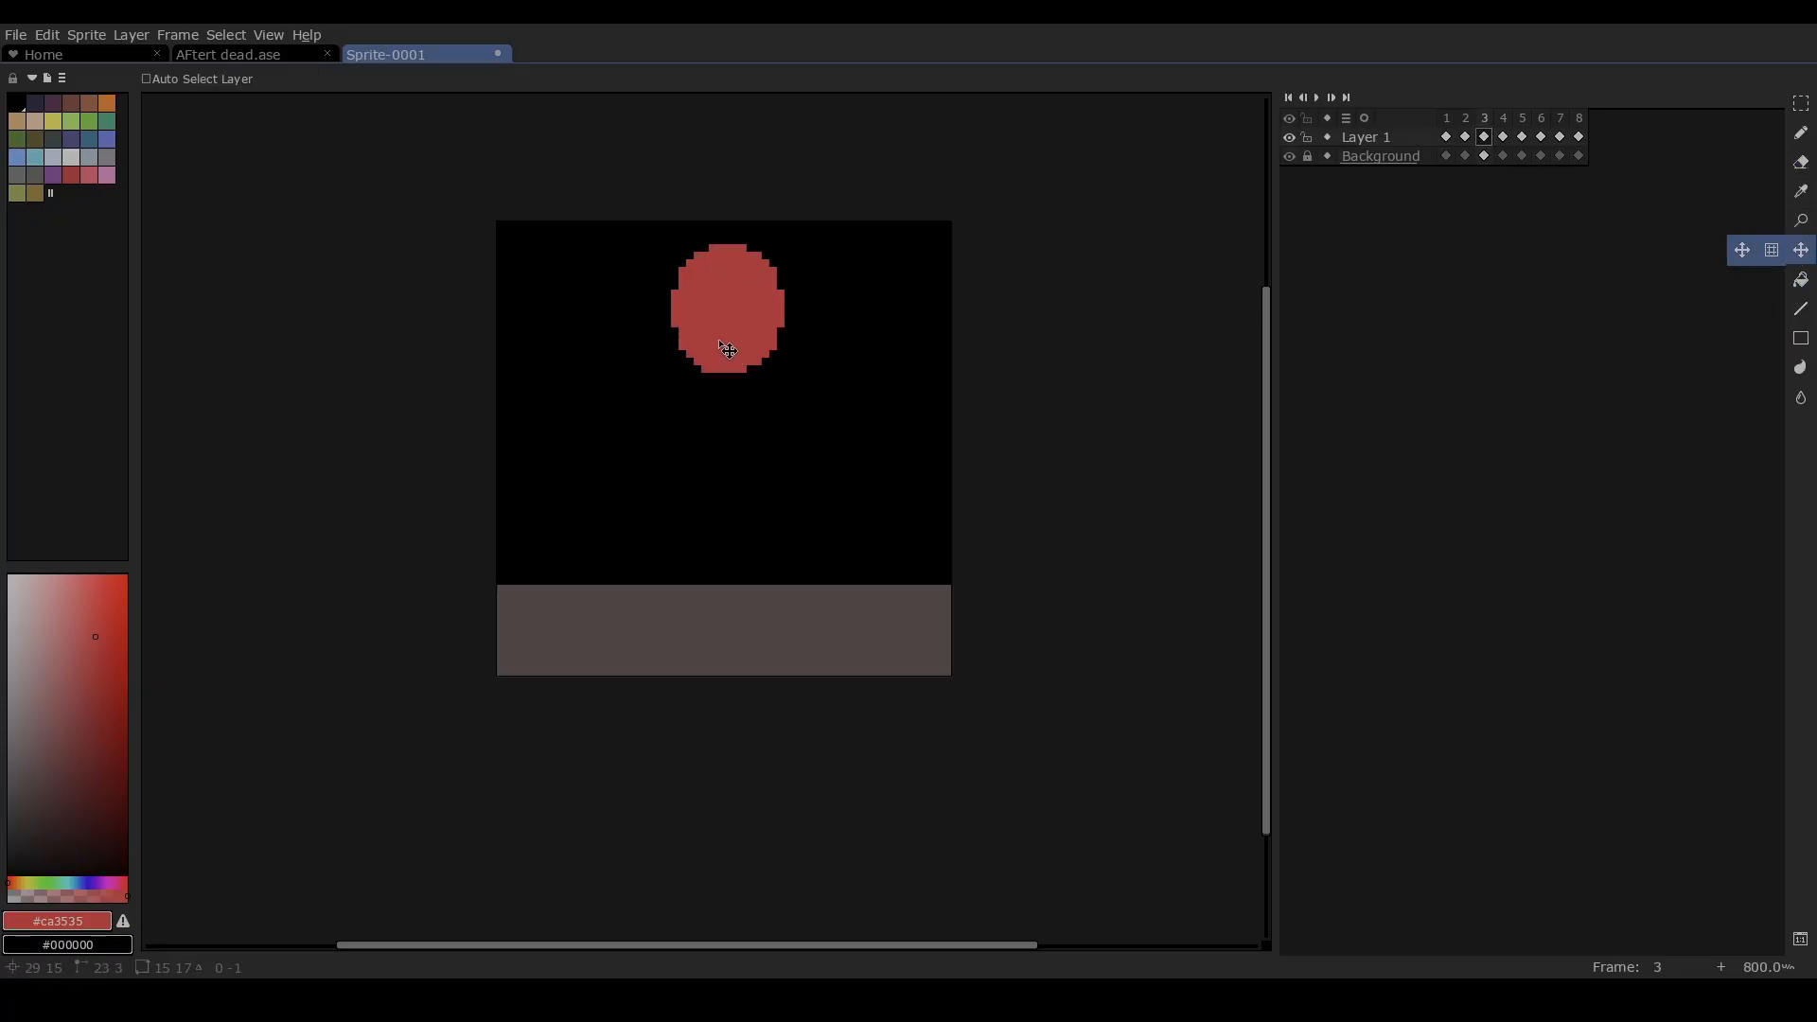
{"action": "left_click", "coordinate": [1364, 118]}
{"action": "scroll", "coordinate": [930, 346], "scroll_direction": "up", "scroll_amount": 5}
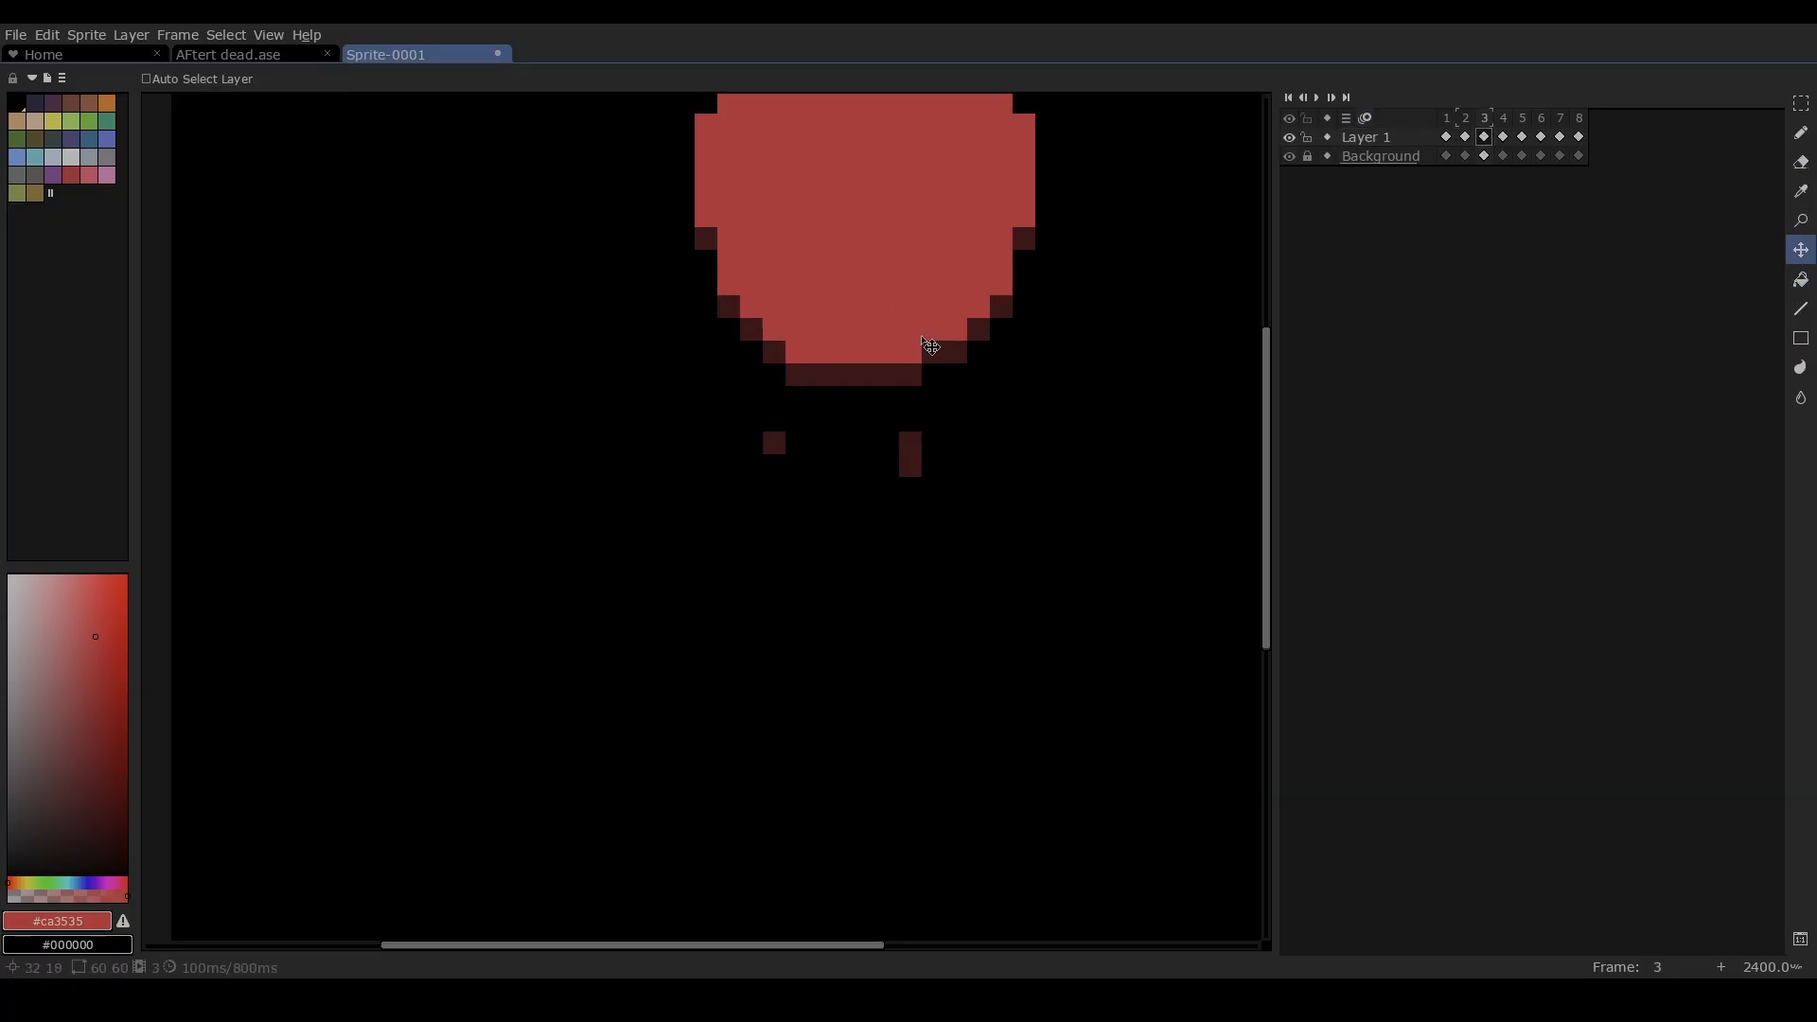
{"action": "scroll", "coordinate": [922, 378], "scroll_direction": "up", "scroll_amount": 5}
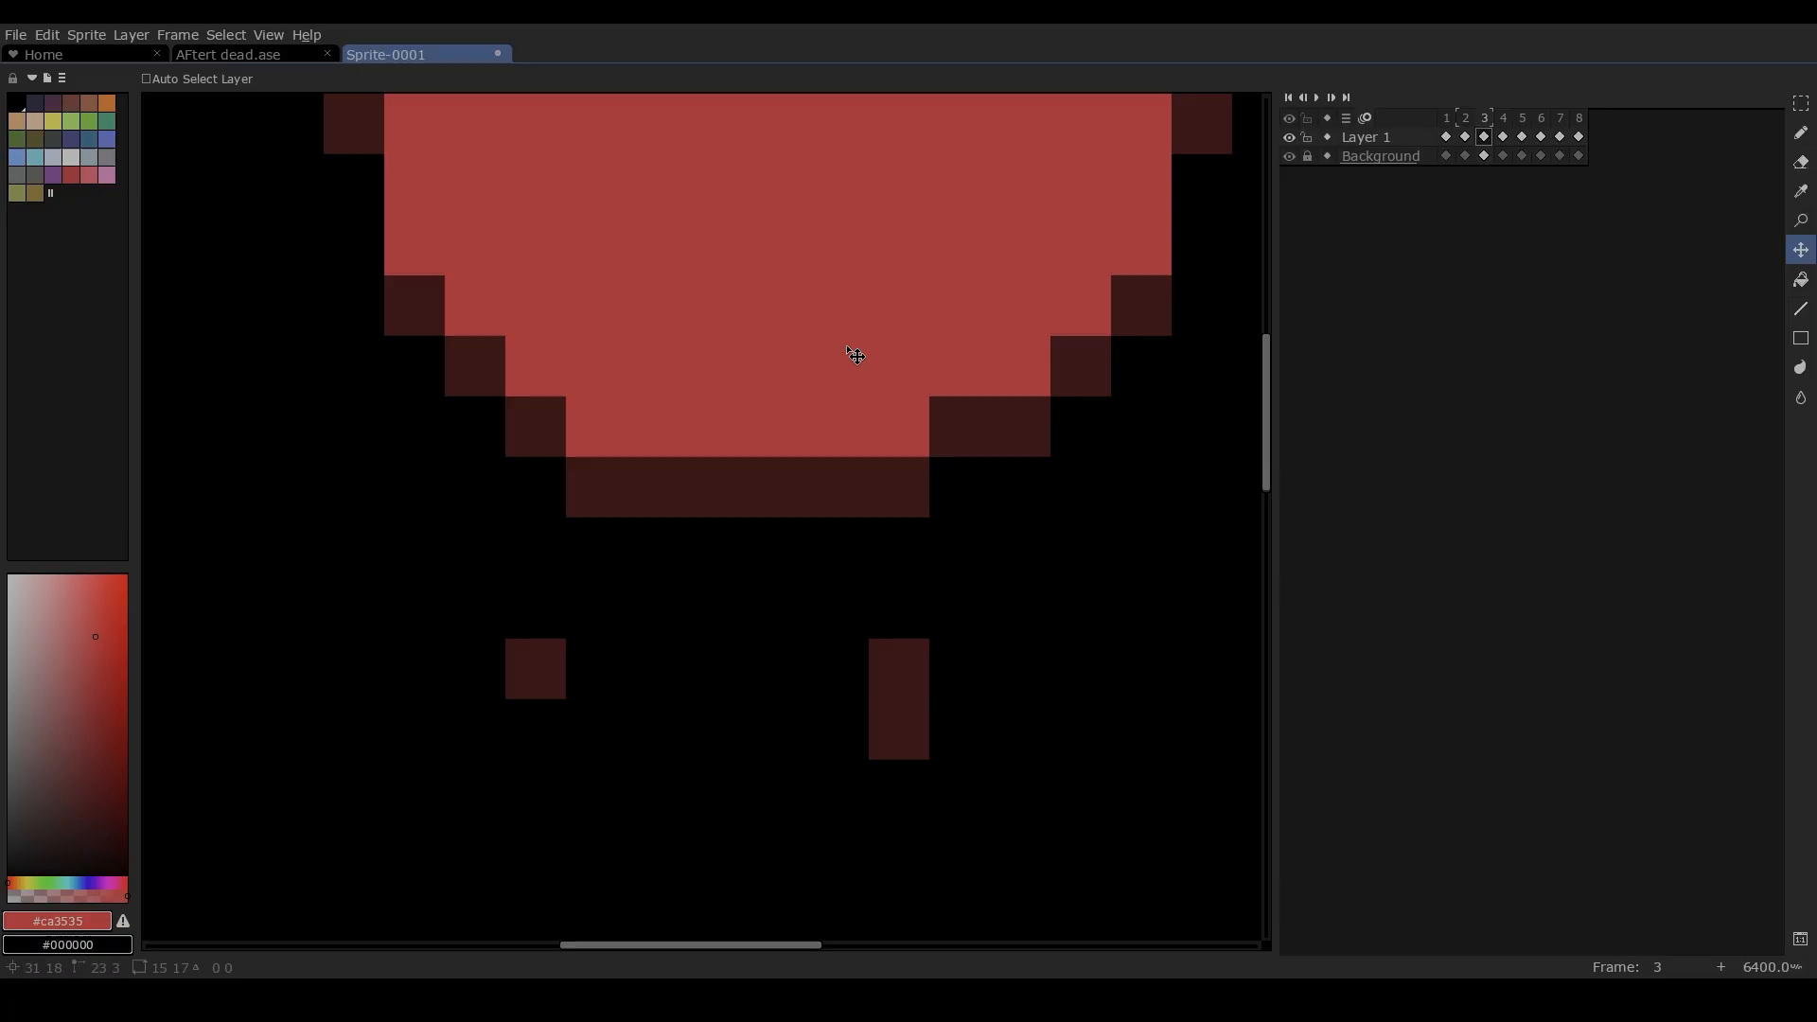
In frame 4, extend the ball's bottom row by one pixel on each side with the pencil
{"action": "scroll", "coordinate": [856, 355], "scroll_direction": "down", "scroll_amount": 6}
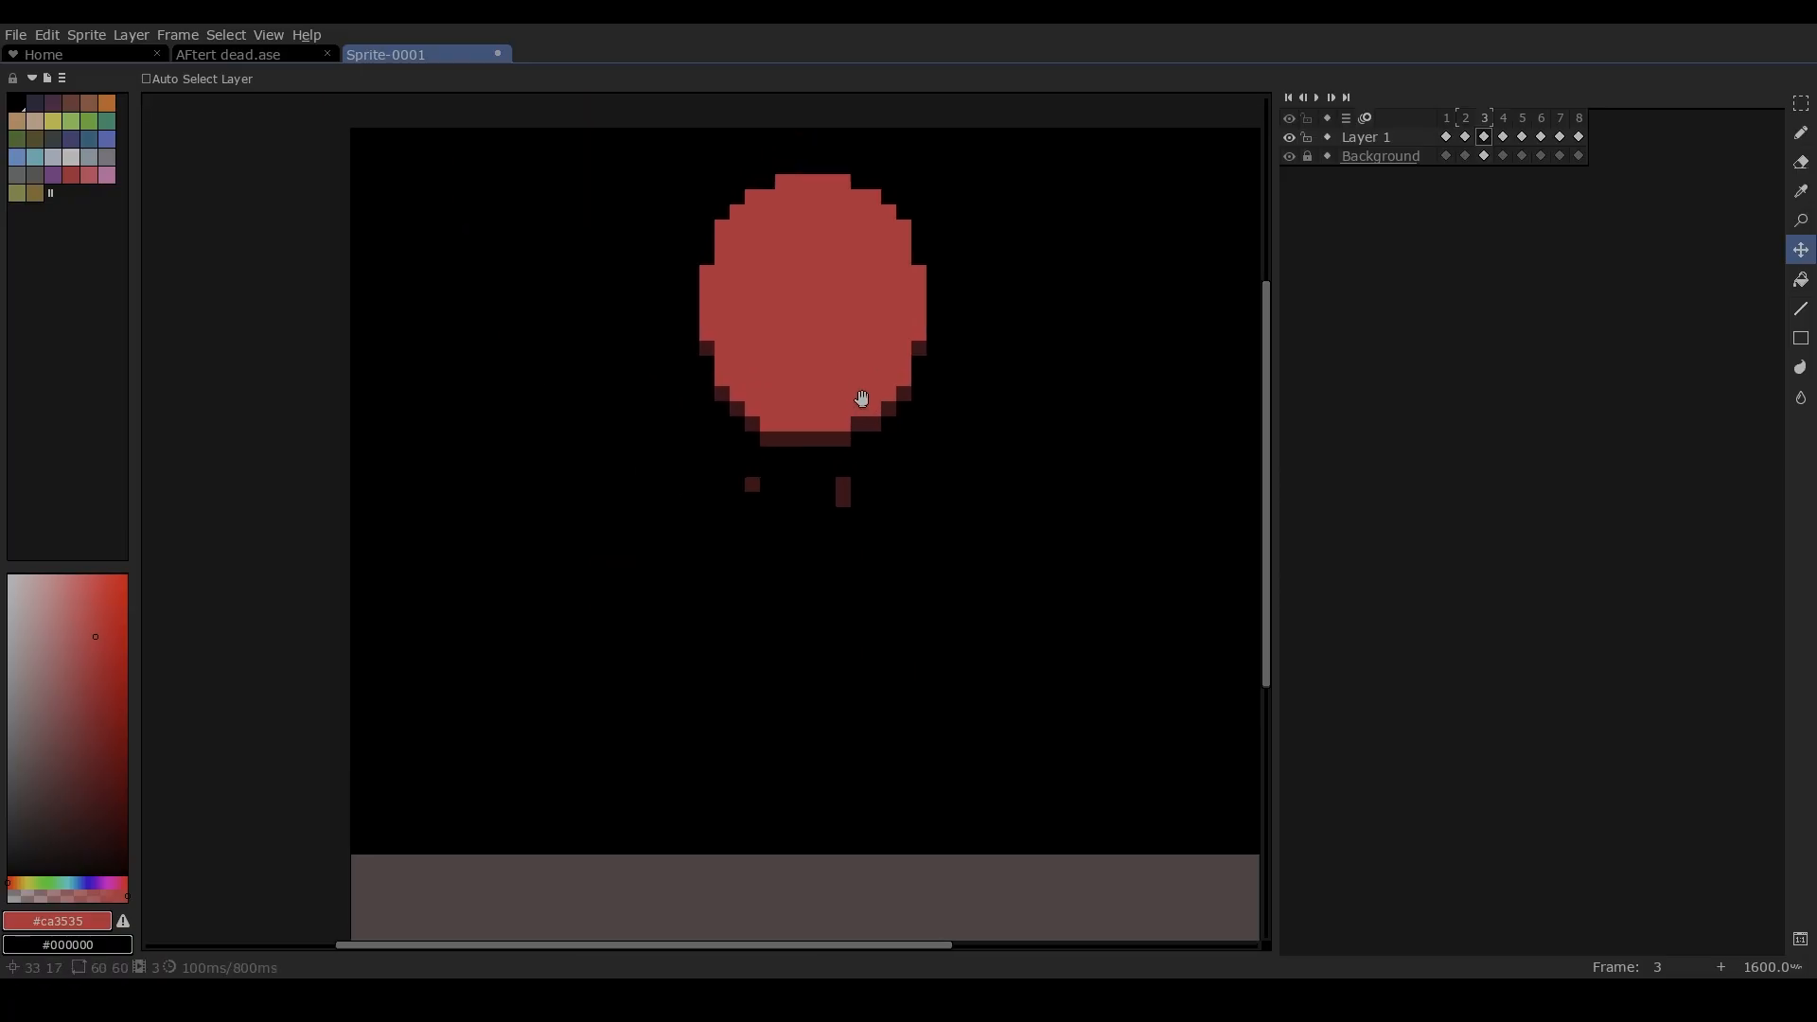
{"action": "left_click", "coordinate": [1510, 138]}
{"action": "scroll", "coordinate": [823, 275], "scroll_direction": "up", "scroll_amount": 3}
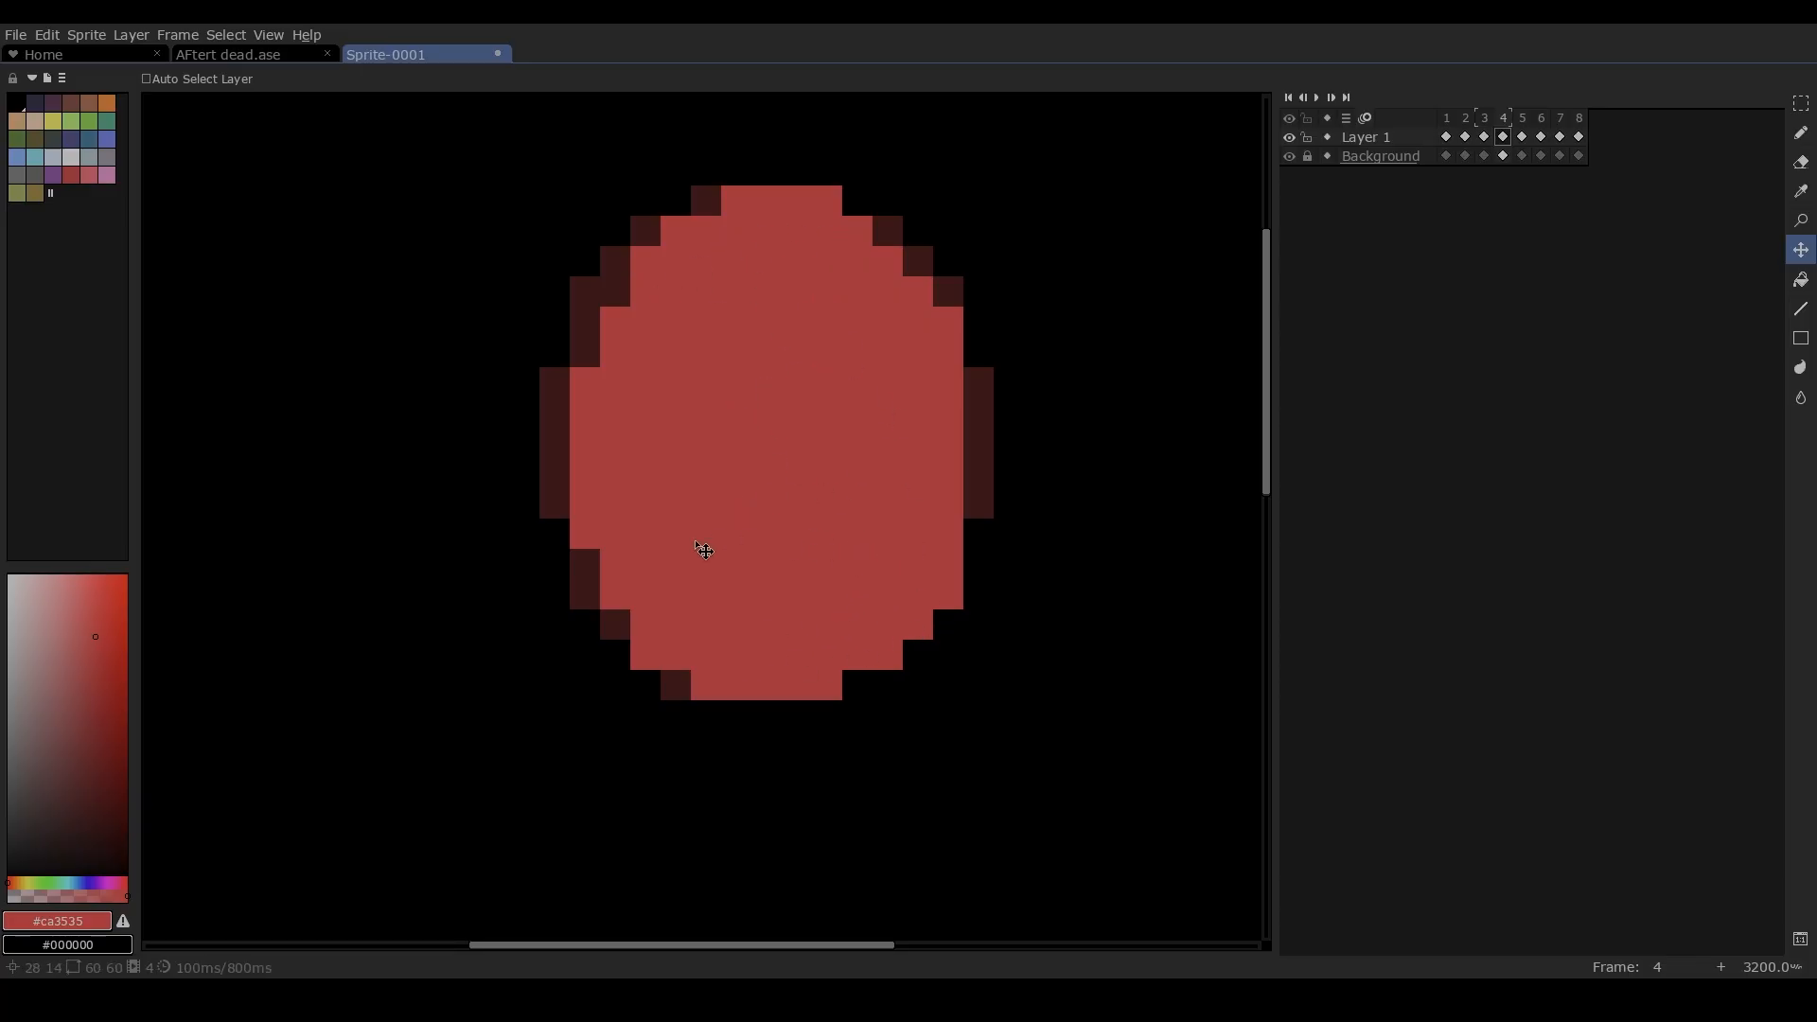
{"action": "key", "text": "b"}
{"action": "left_click", "coordinate": [675, 685]}
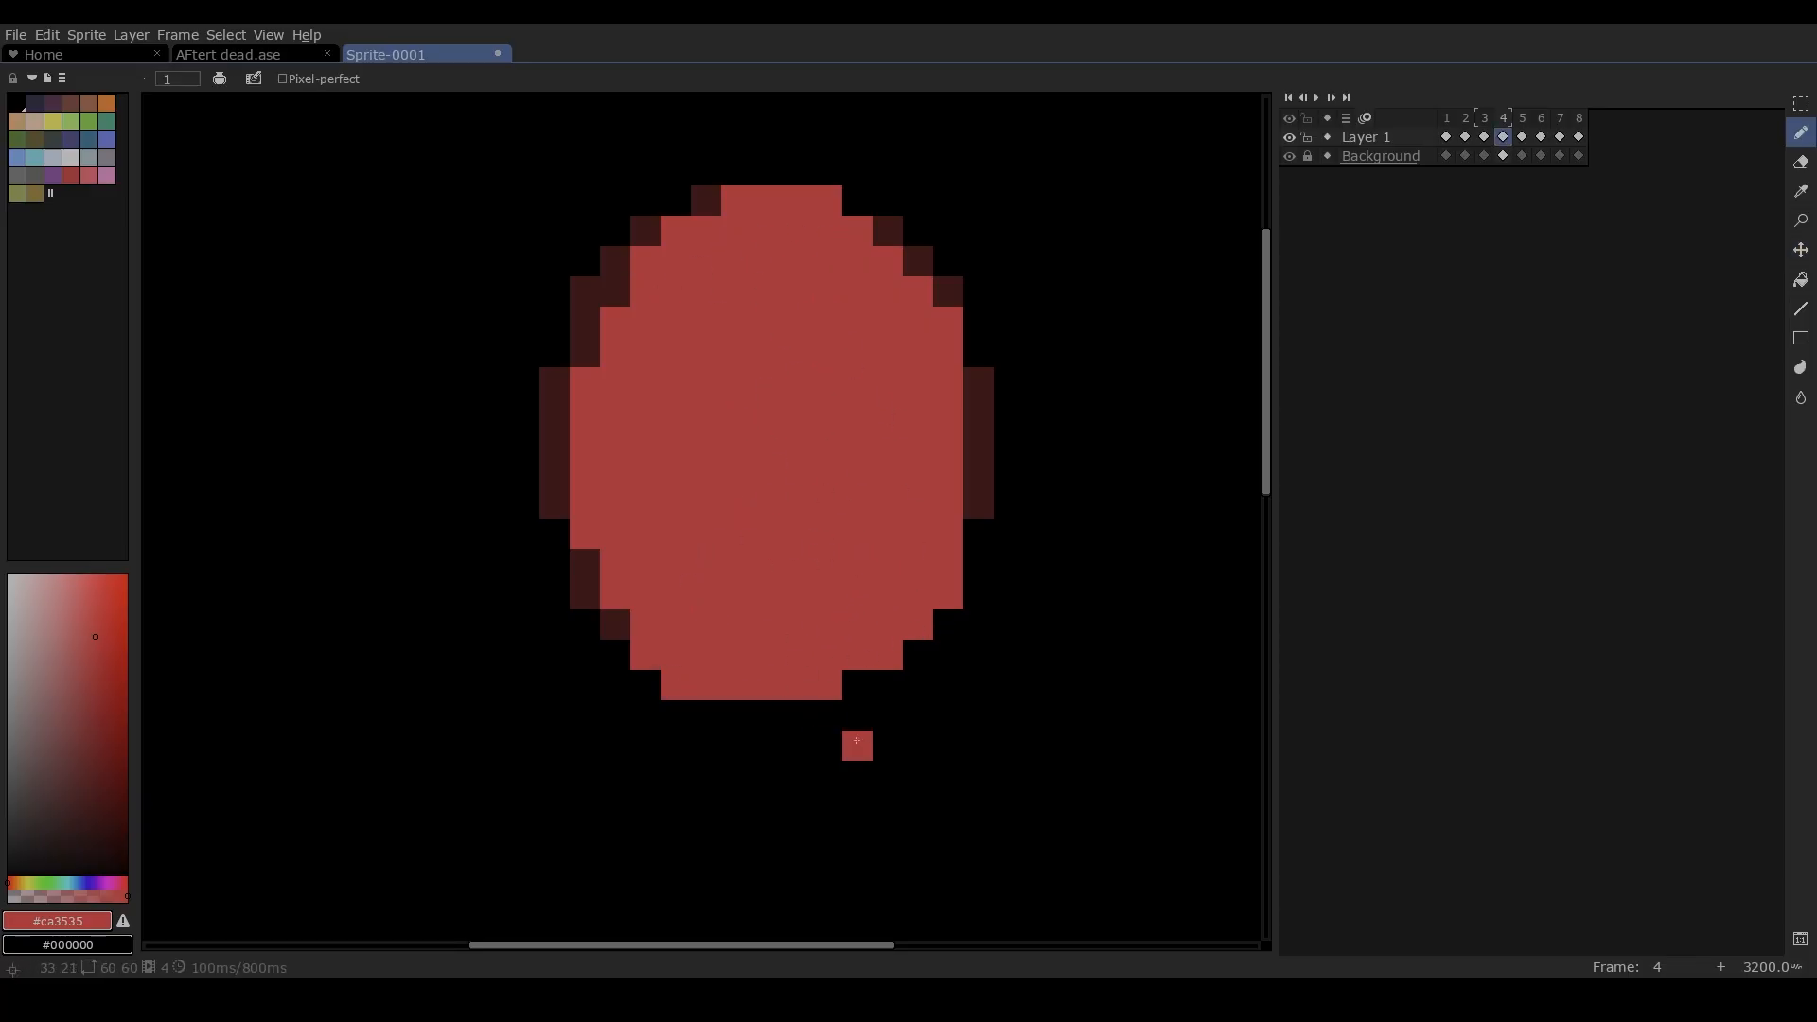
{"action": "left_click", "coordinate": [855, 685]}
Round off frame 4's ball by filling the upper-right stair steps and widening its top row with the pencil
{"action": "left_click", "coordinate": [857, 171]}
{"action": "right_click", "coordinate": [857, 170]}
{"action": "left_click", "coordinate": [857, 201]}
{"action": "left_click_drag", "start_coordinate": [887, 230], "coordinate": [978, 292]}
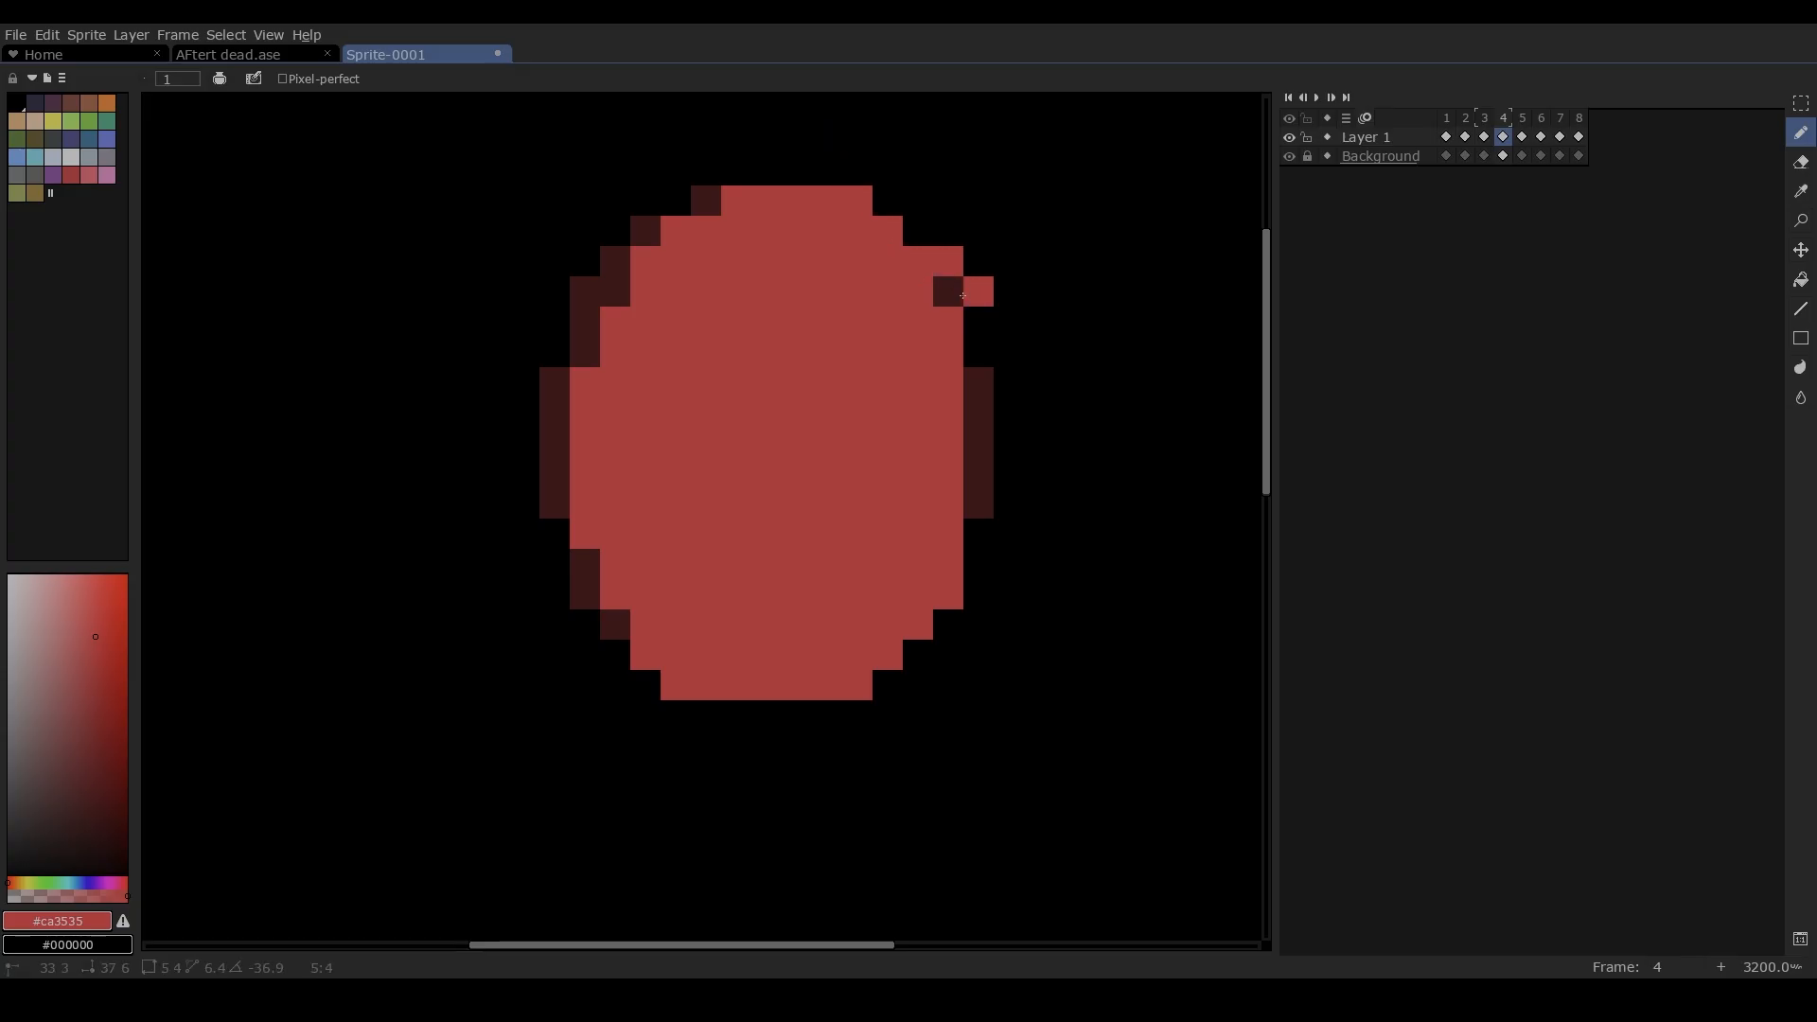
{"action": "right_click", "coordinate": [979, 292]}
{"action": "left_click", "coordinate": [827, 140]}
{"action": "right_click", "coordinate": [824, 149]}
{"action": "left_click", "coordinate": [705, 200]}
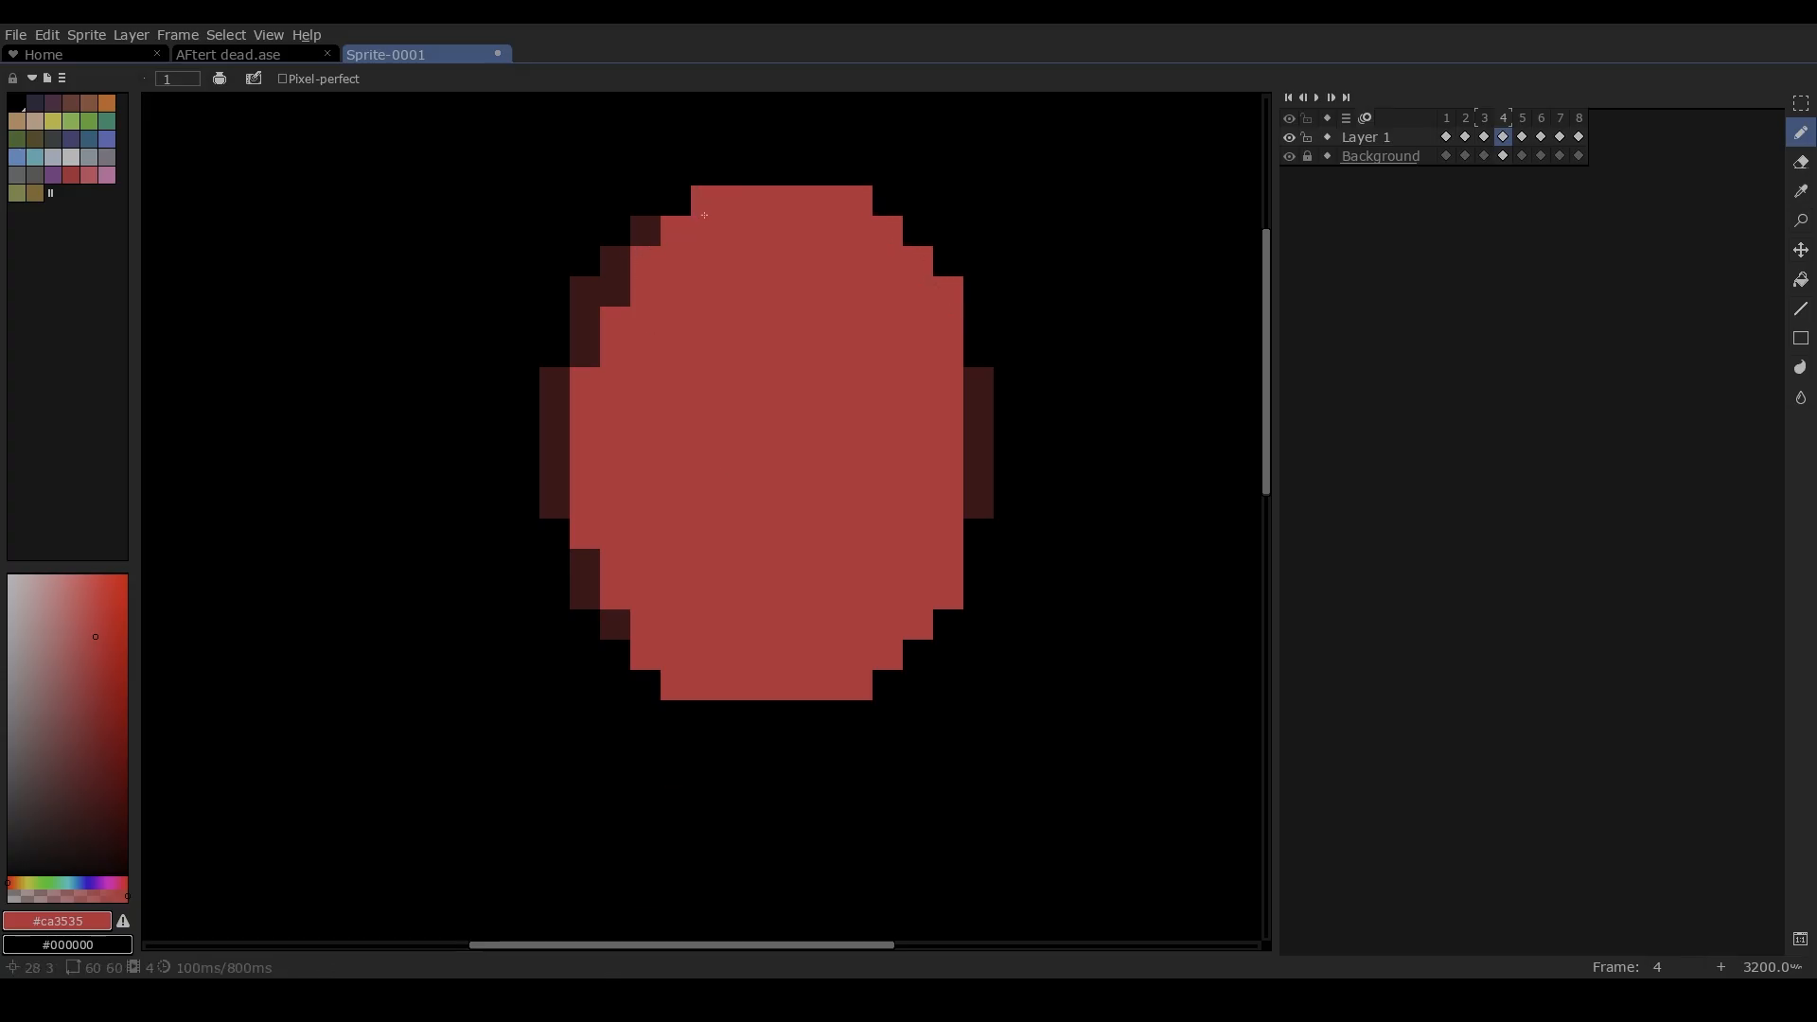
Move the ball down about 9 pixels in frame 5 and the stretched ball about 6 pixels in frame 6
{"action": "scroll", "coordinate": [730, 262], "scroll_direction": "down", "scroll_amount": 5}
{"action": "left_click", "coordinate": [1521, 137]}
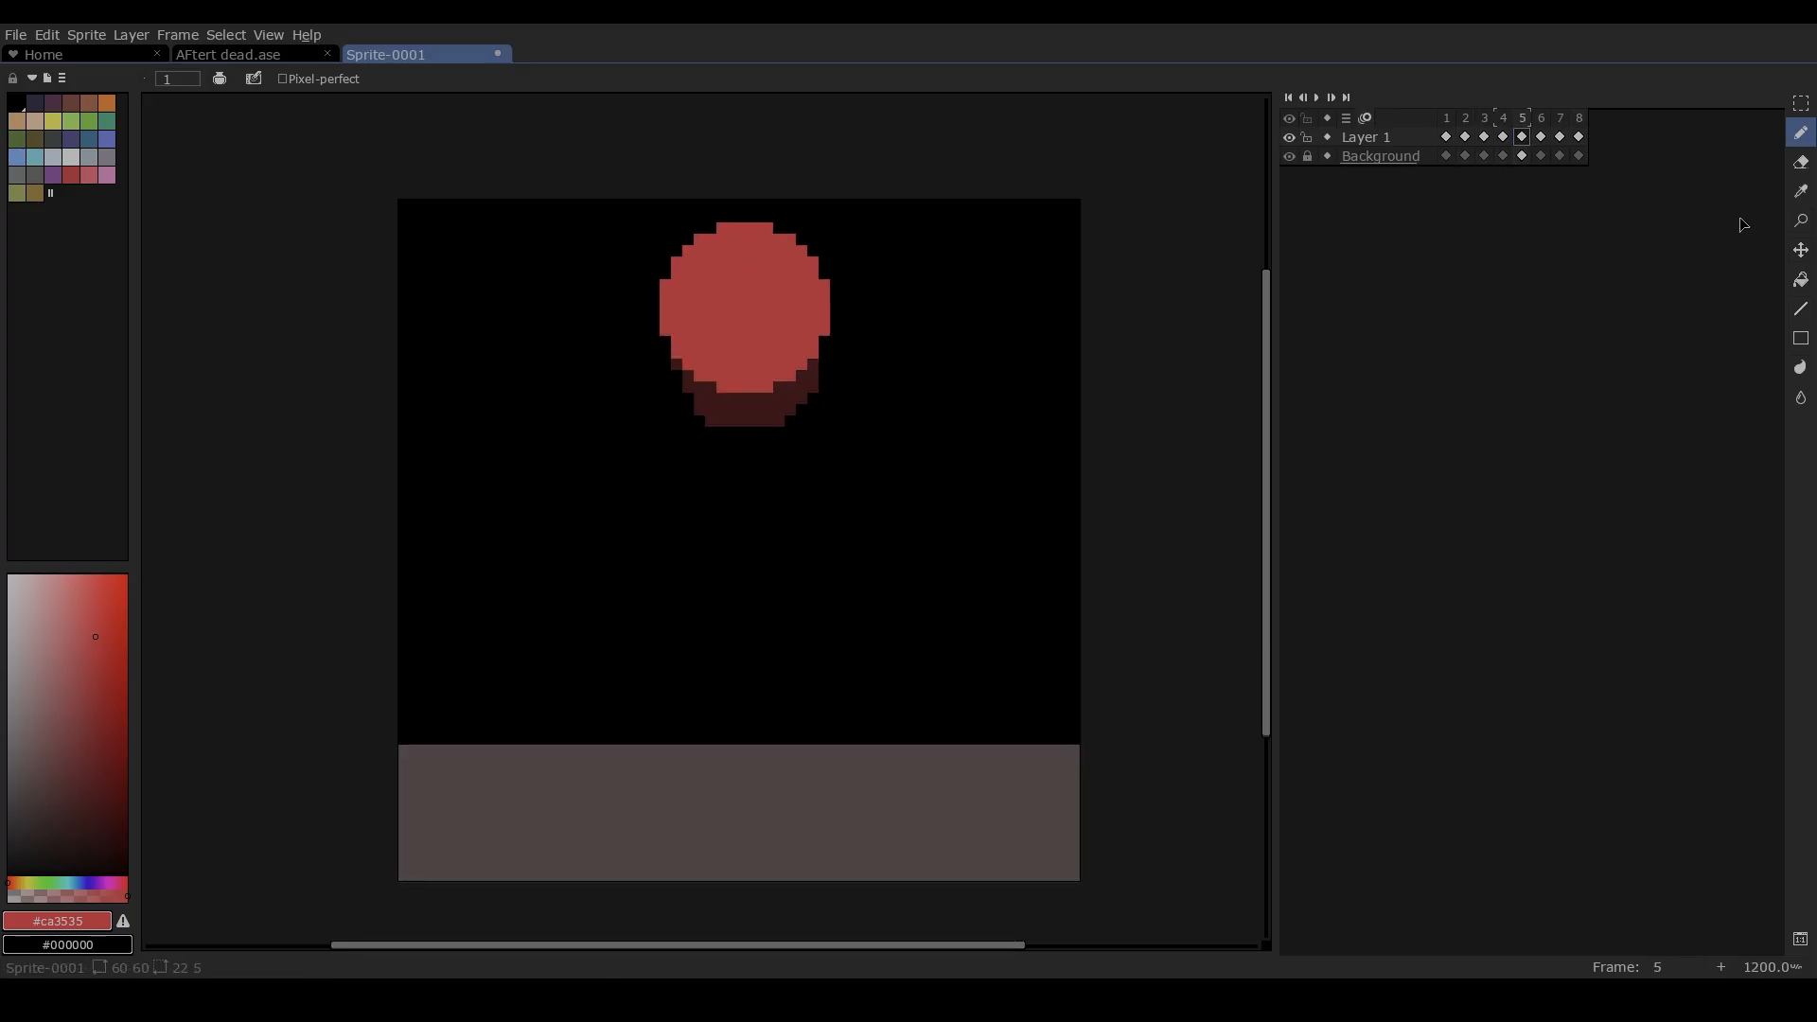
{"action": "left_click", "coordinate": [1799, 251]}
{"action": "left_click_drag", "start_coordinate": [747, 338], "coordinate": [746, 440]}
{"action": "left_click", "coordinate": [1548, 141]}
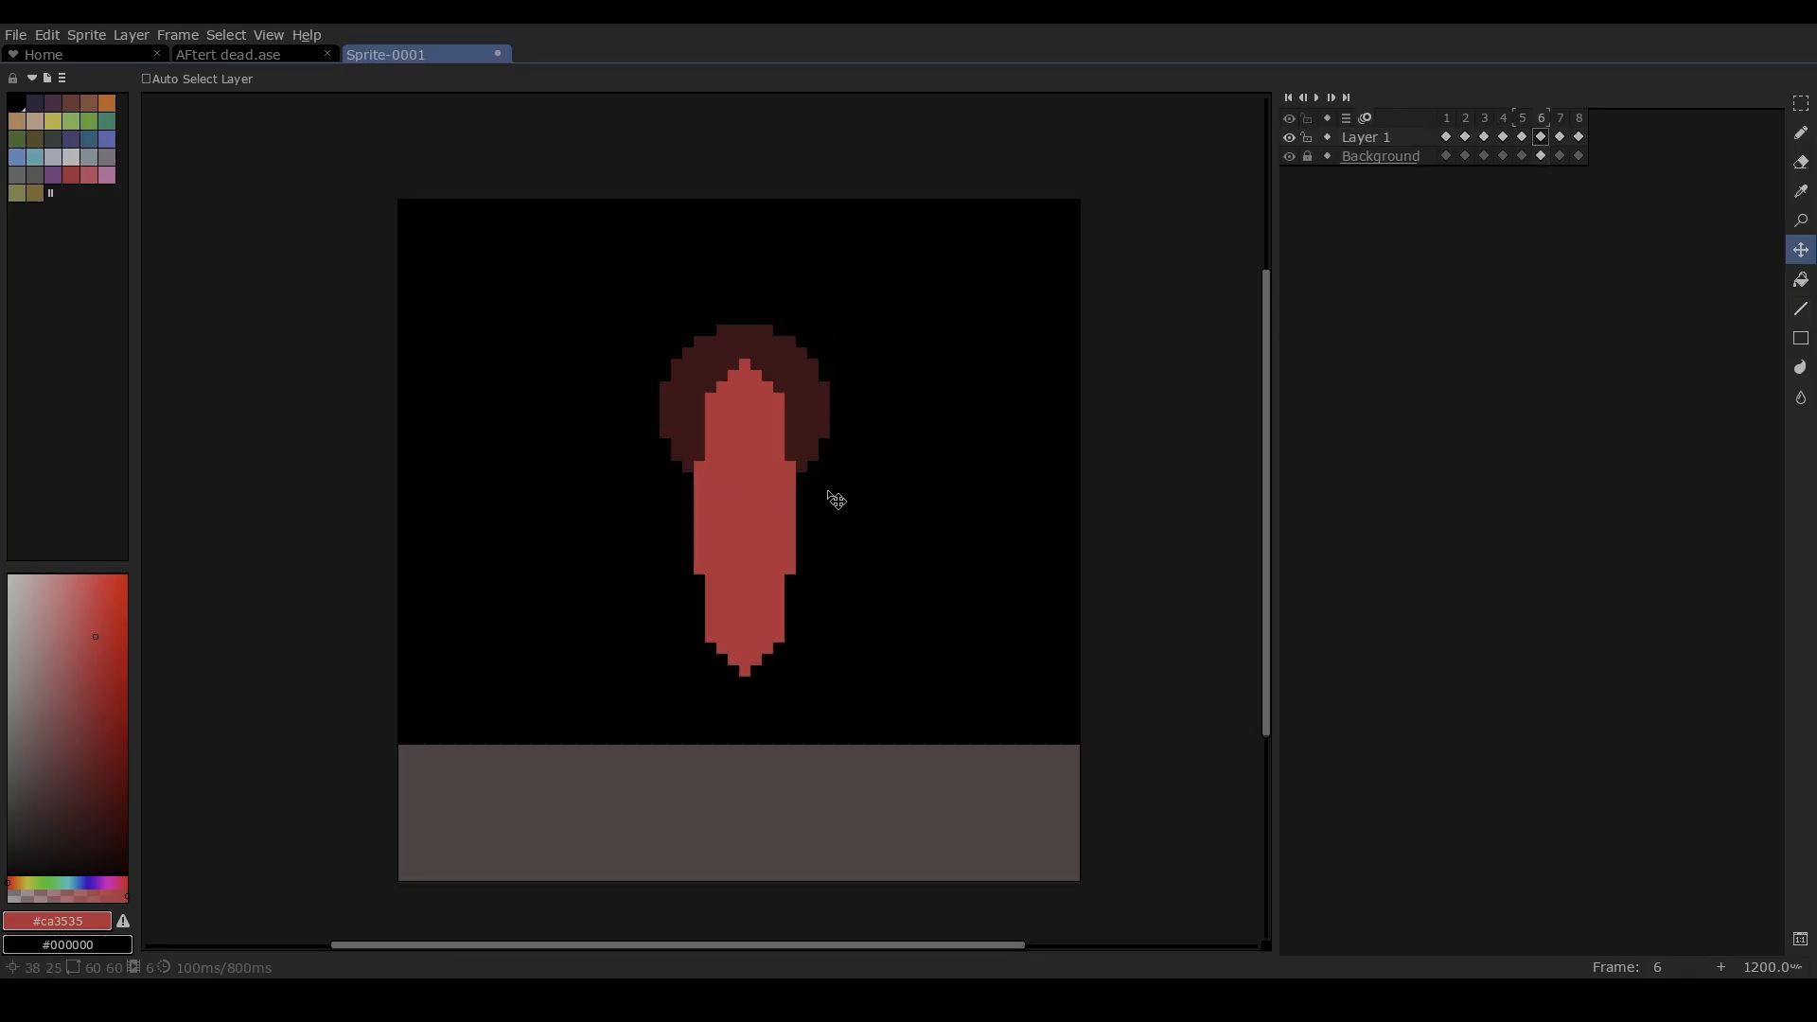
{"action": "left_click_drag", "start_coordinate": [769, 508], "coordinate": [759, 577]}
Duplicate the flattened ball of frame 1 as a new frame 2
{"action": "left_click", "coordinate": [1562, 137]}
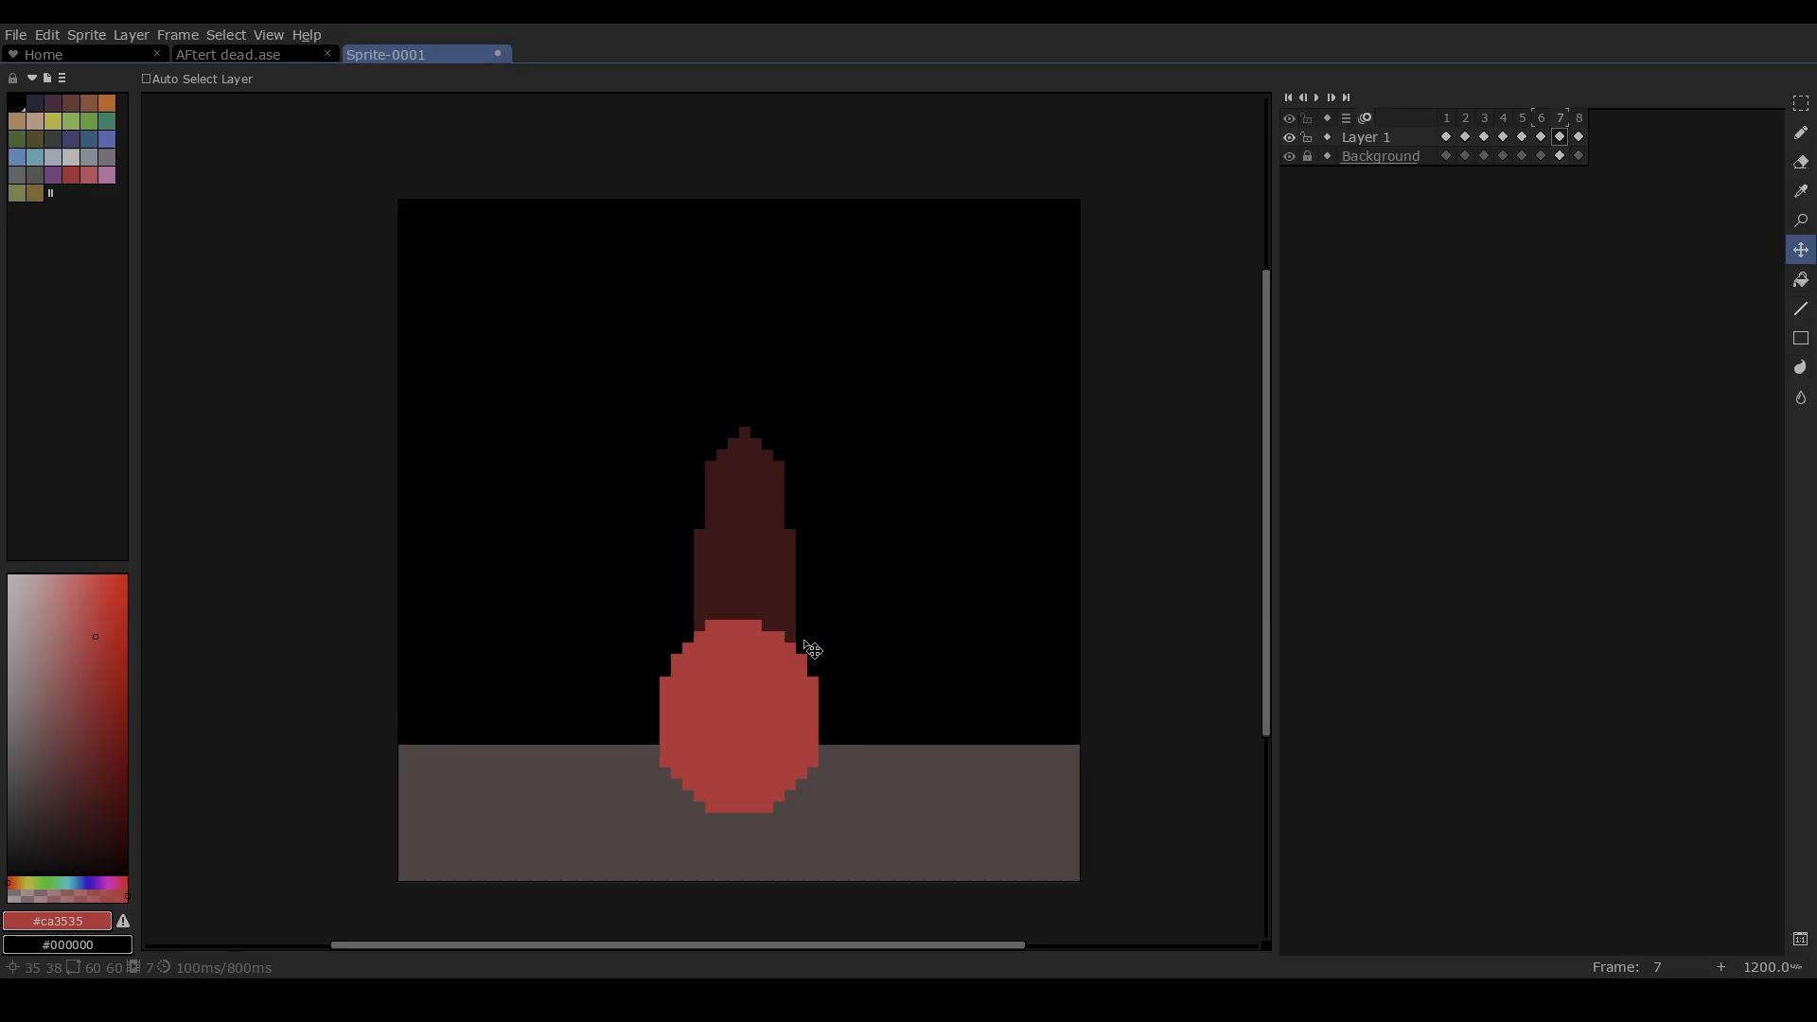
{"action": "left_click", "coordinate": [1578, 137]}
{"action": "left_click", "coordinate": [1445, 138]}
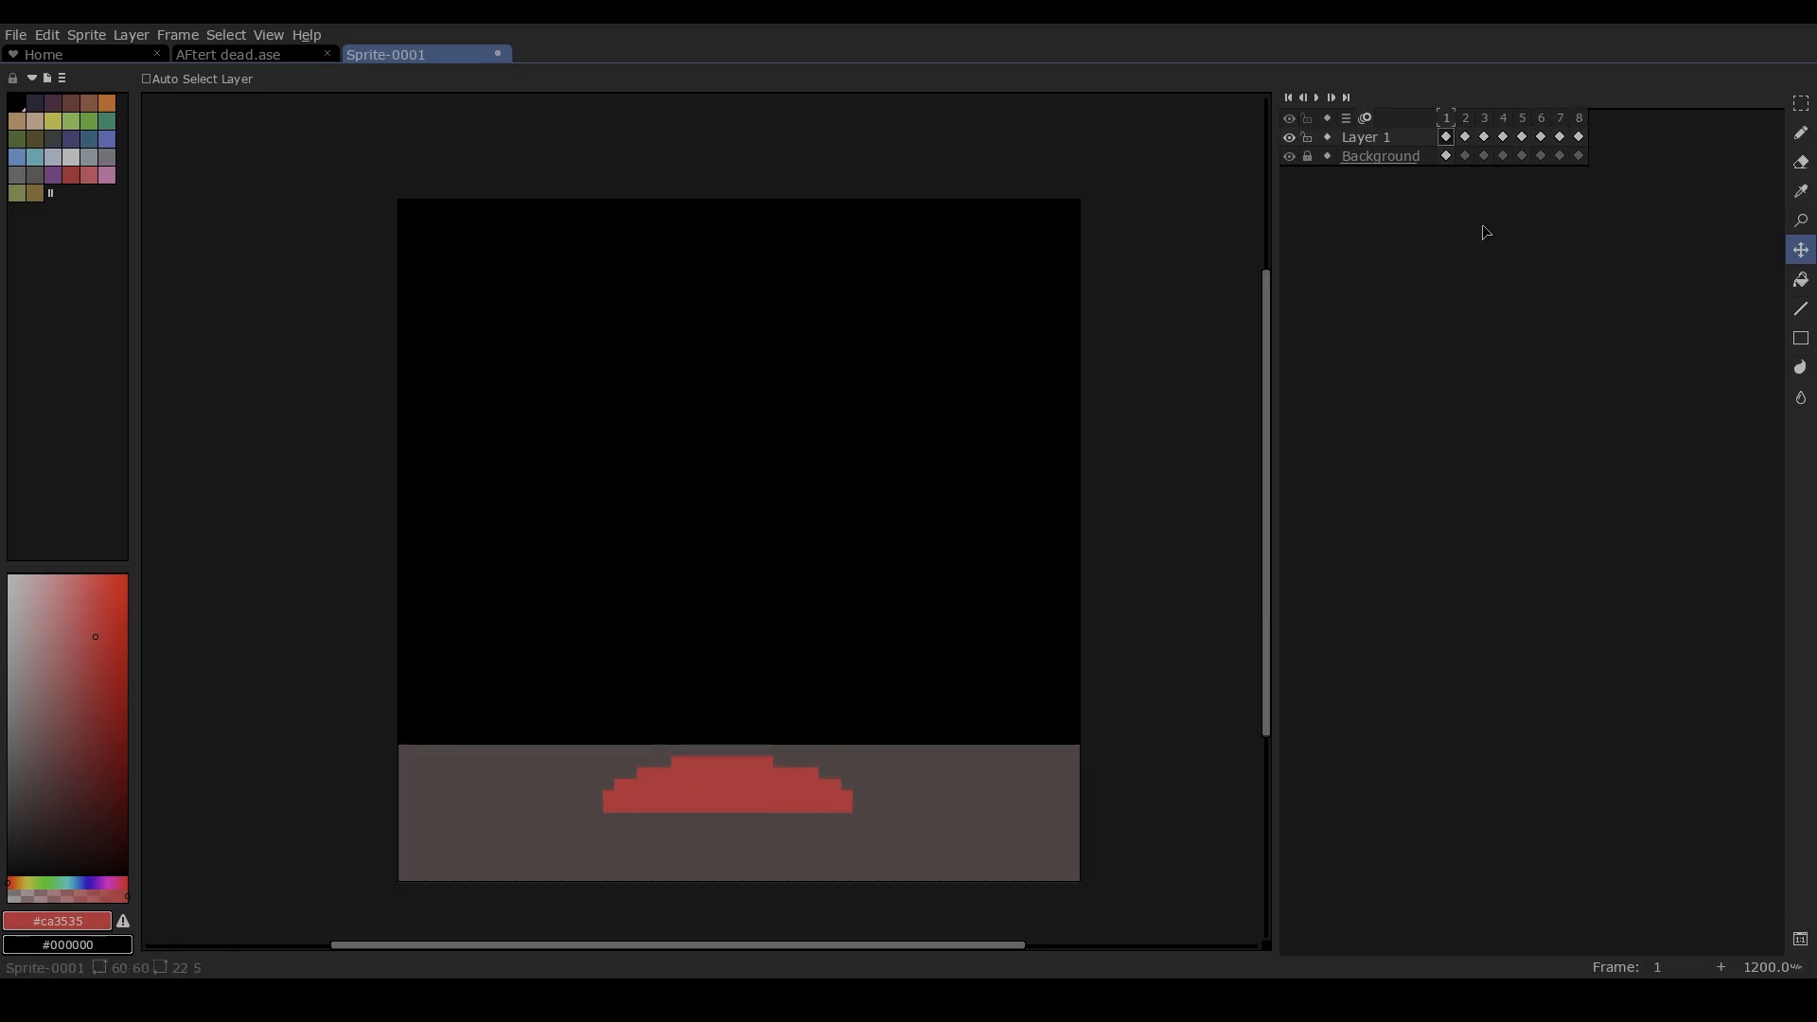
{"action": "left_click", "coordinate": [1721, 966]}
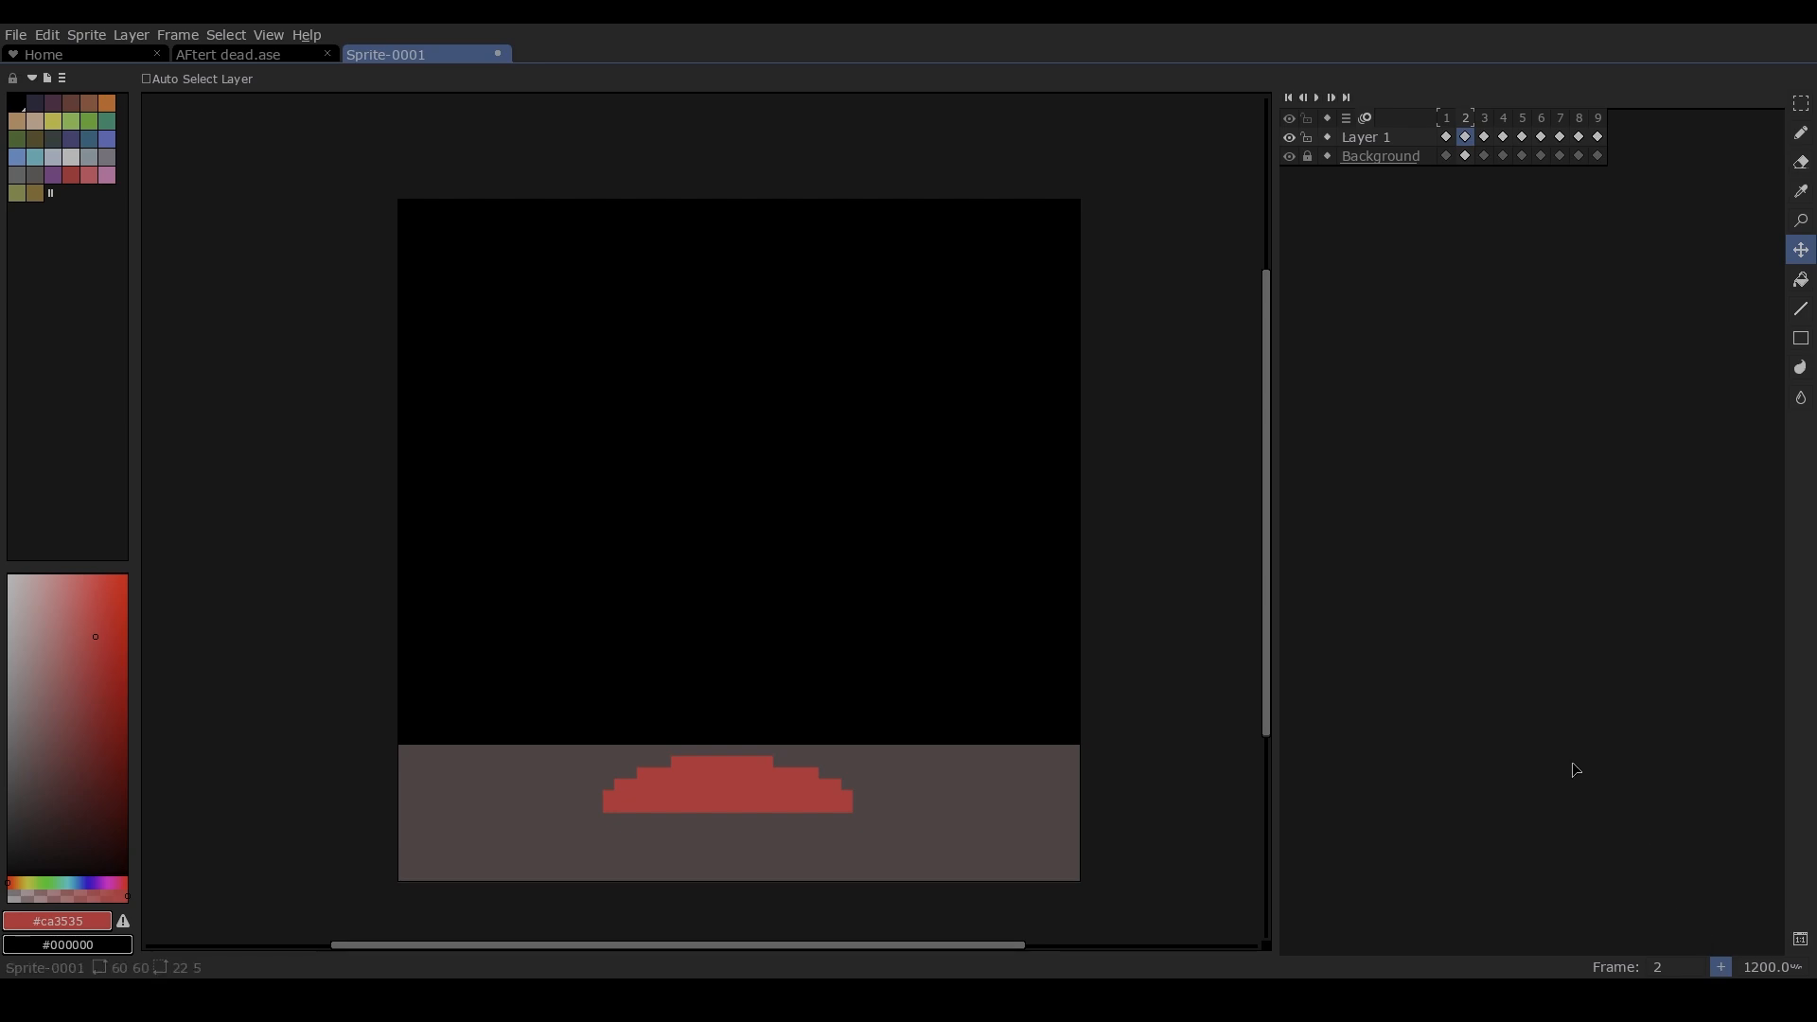
Play the nine-frame animation to check the bounce with the held squash frame
{"action": "left_click", "coordinate": [1316, 97]}
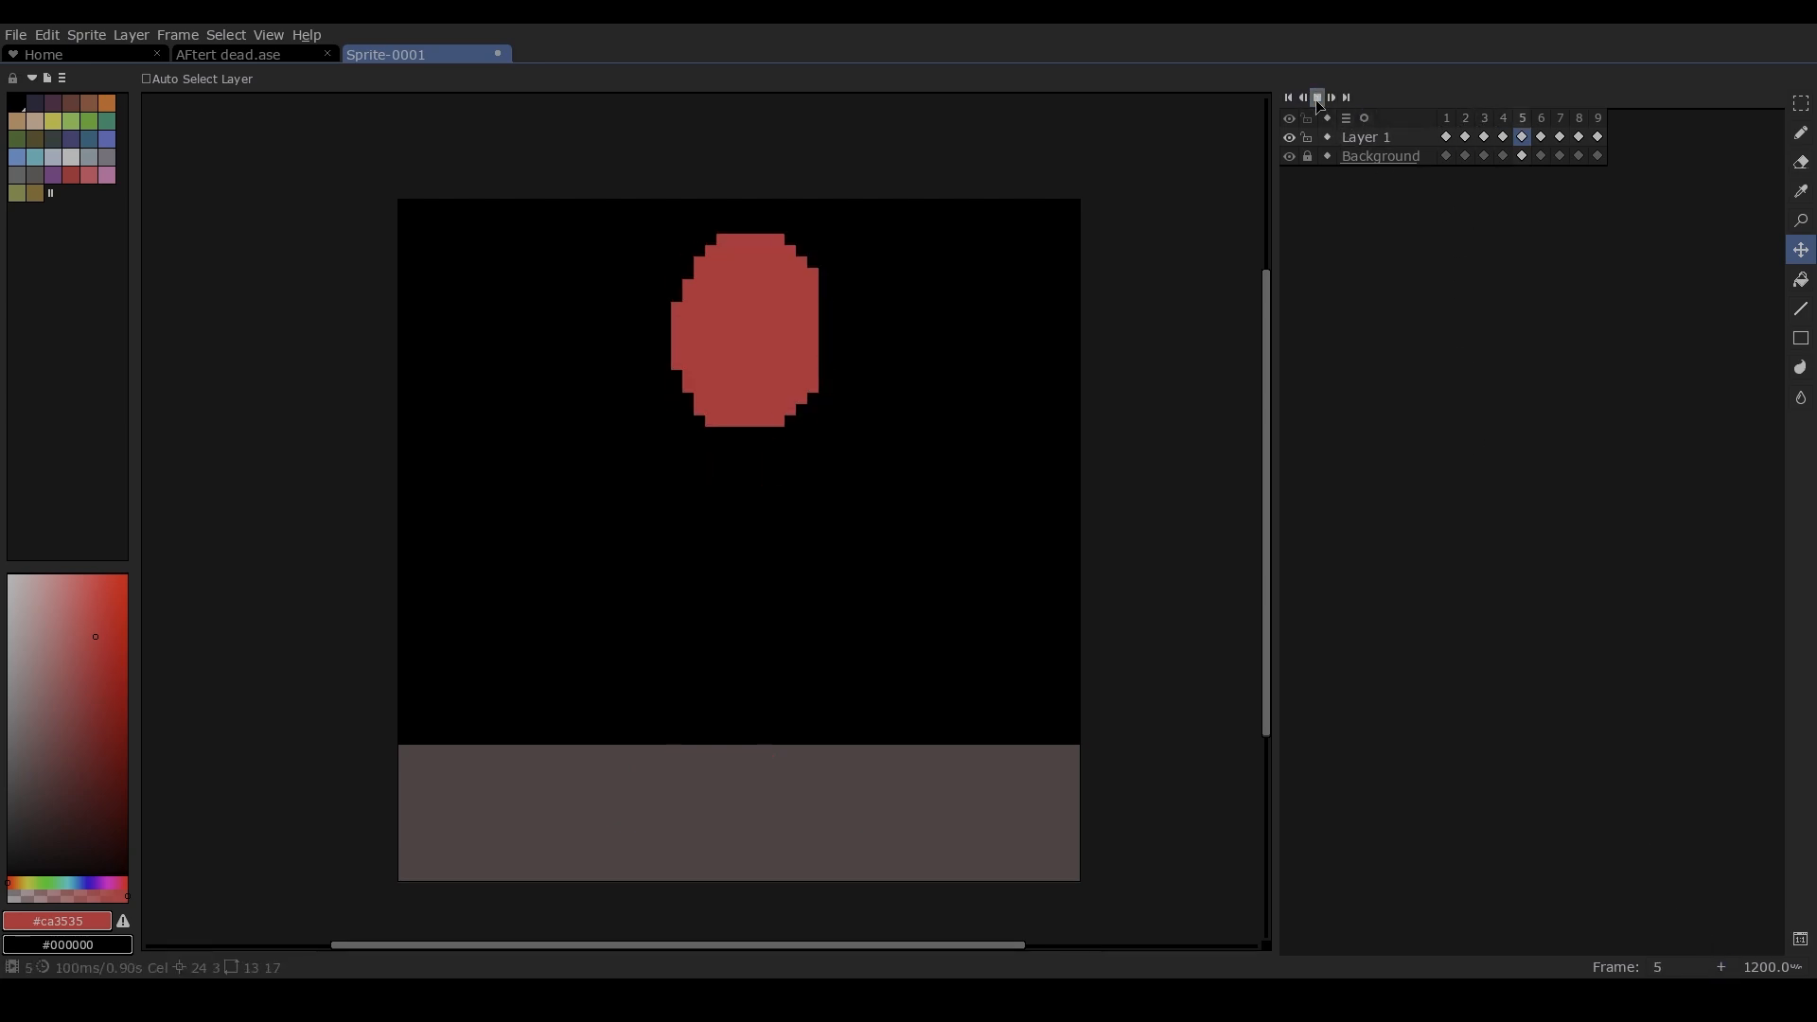
{"action": "scroll", "coordinate": [933, 316], "scroll_direction": "down", "scroll_amount": 2}
{"action": "scroll", "coordinate": [985, 613], "scroll_direction": "down", "scroll_amount": 1}
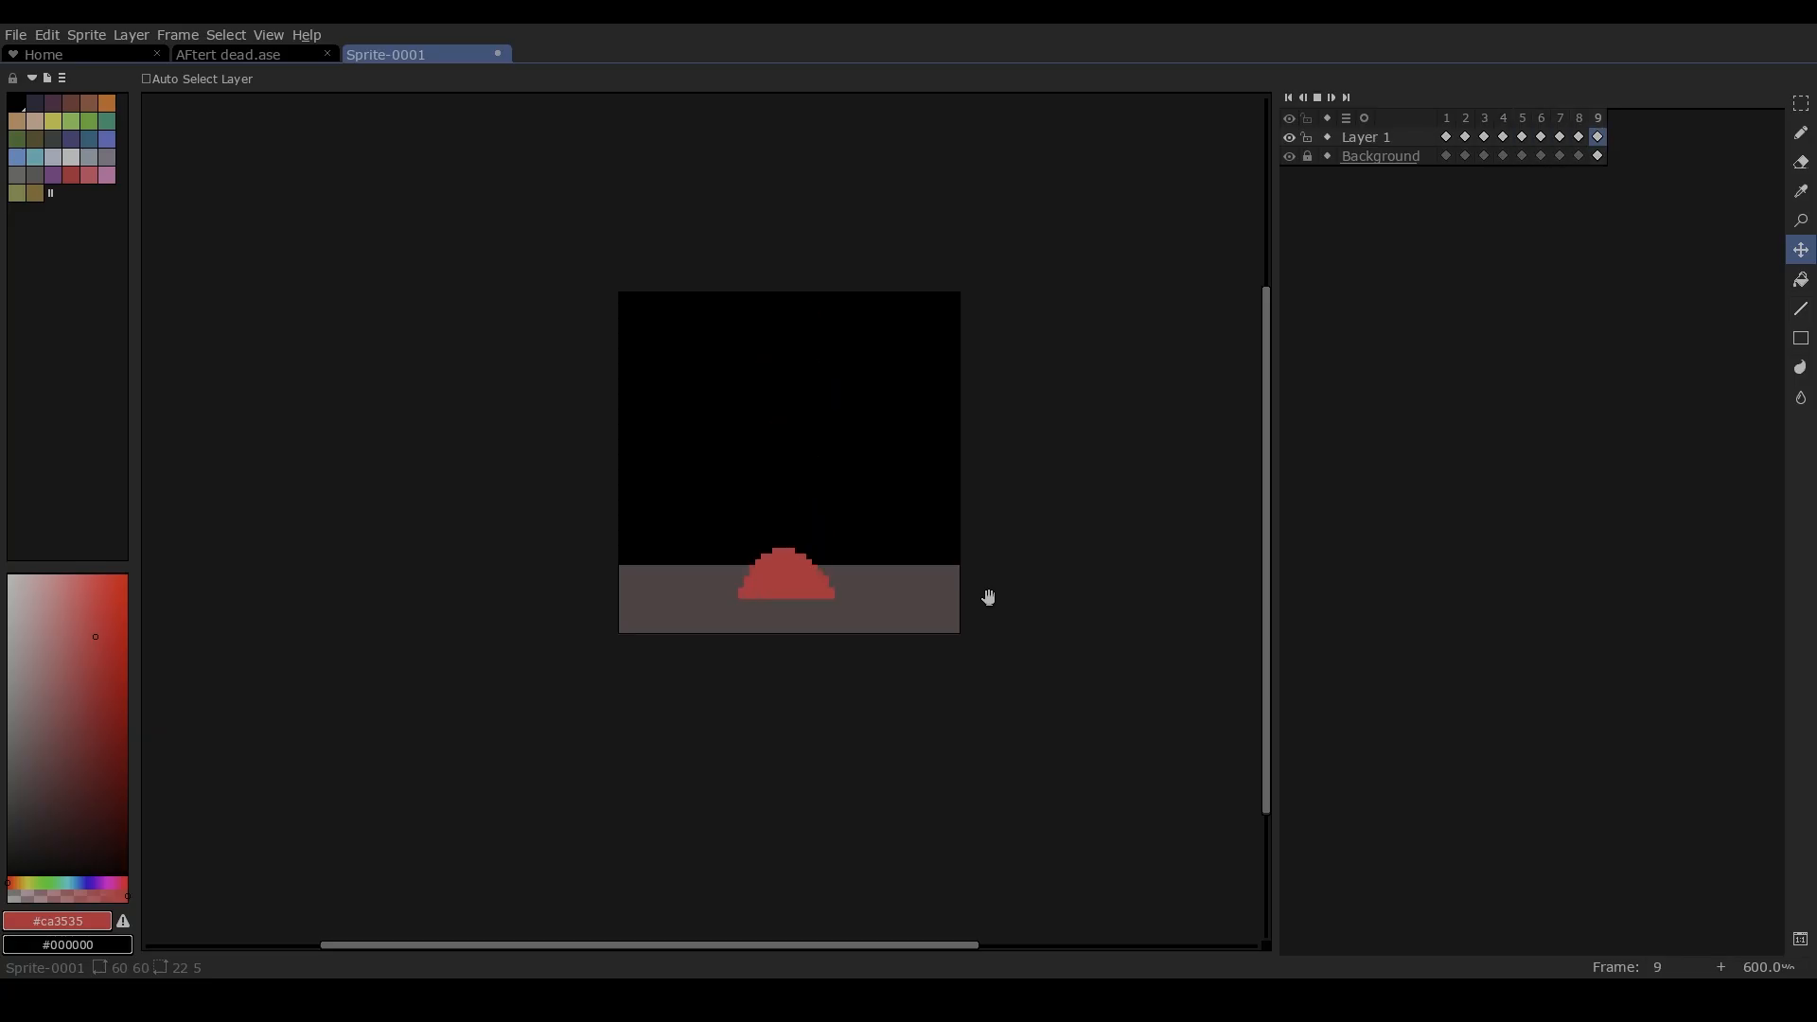
Hide Layer 1 of the ball animation and create a new 60 × 60 pixel sprite with a black background
{"action": "left_click", "coordinate": [1290, 137]}
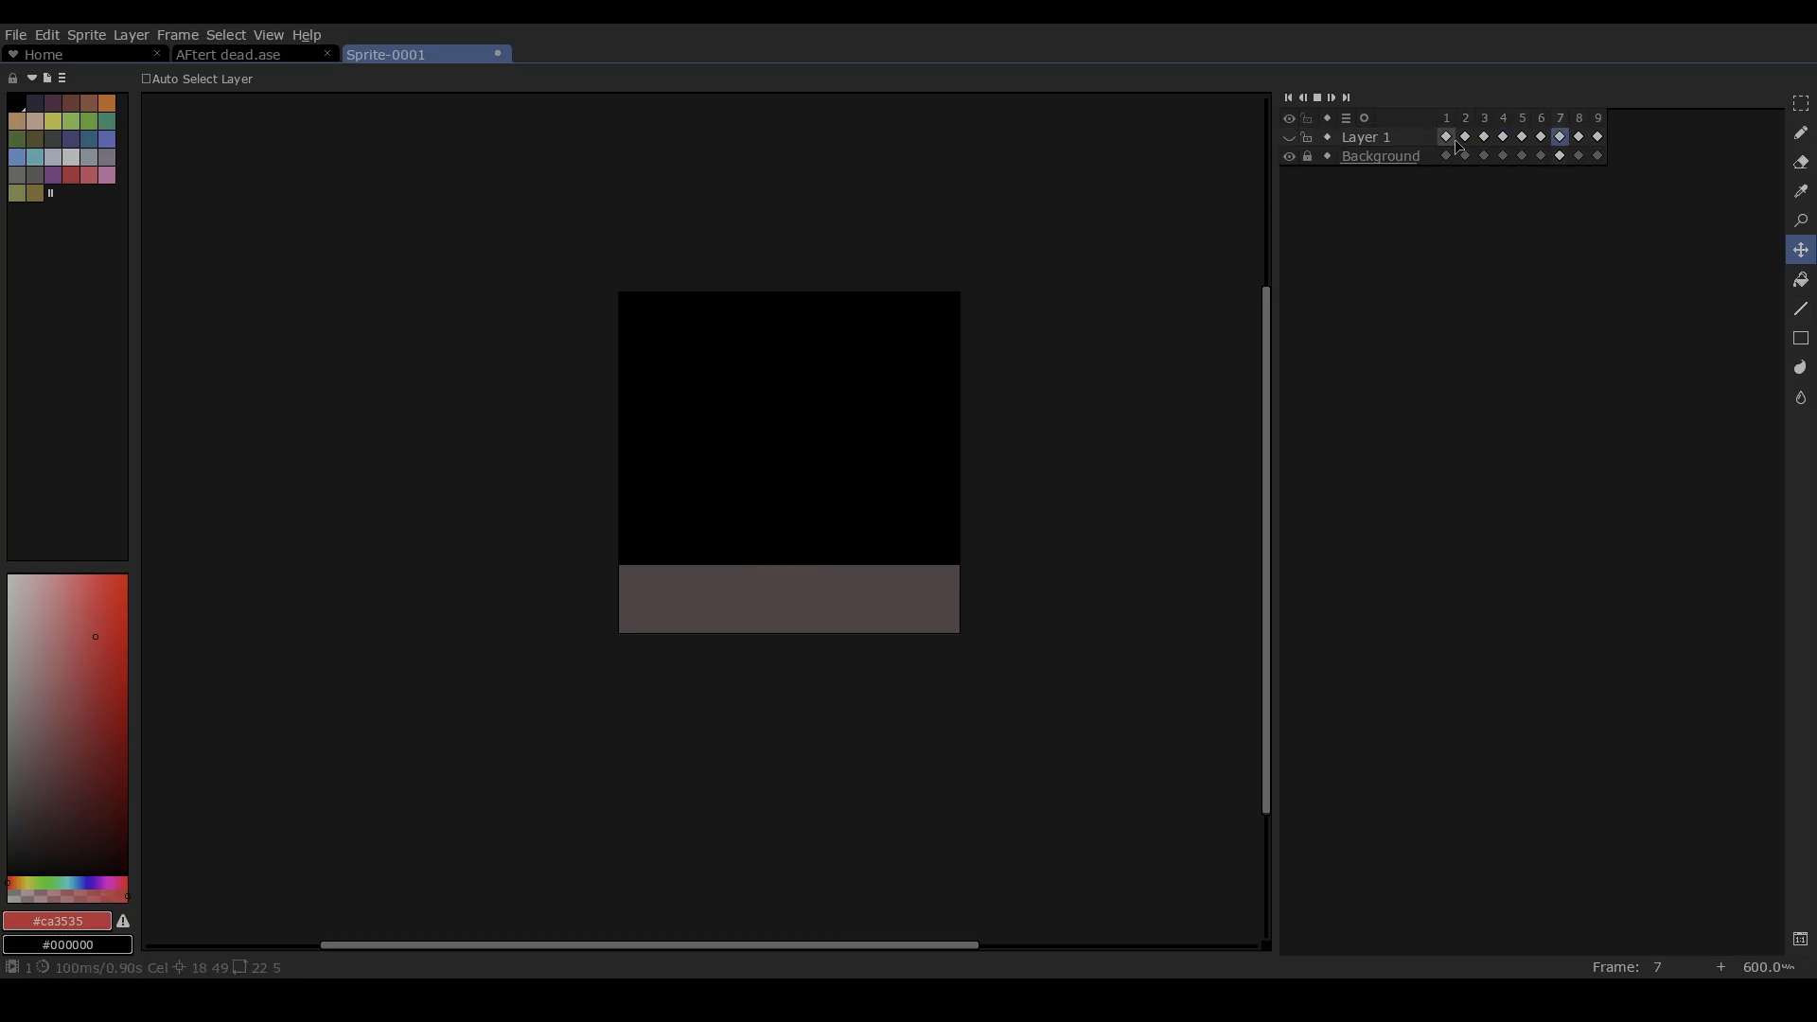
{"action": "left_click", "coordinate": [16, 35]}
{"action": "left_click", "coordinate": [38, 56]}
{"action": "left_click", "coordinate": [894, 642]}
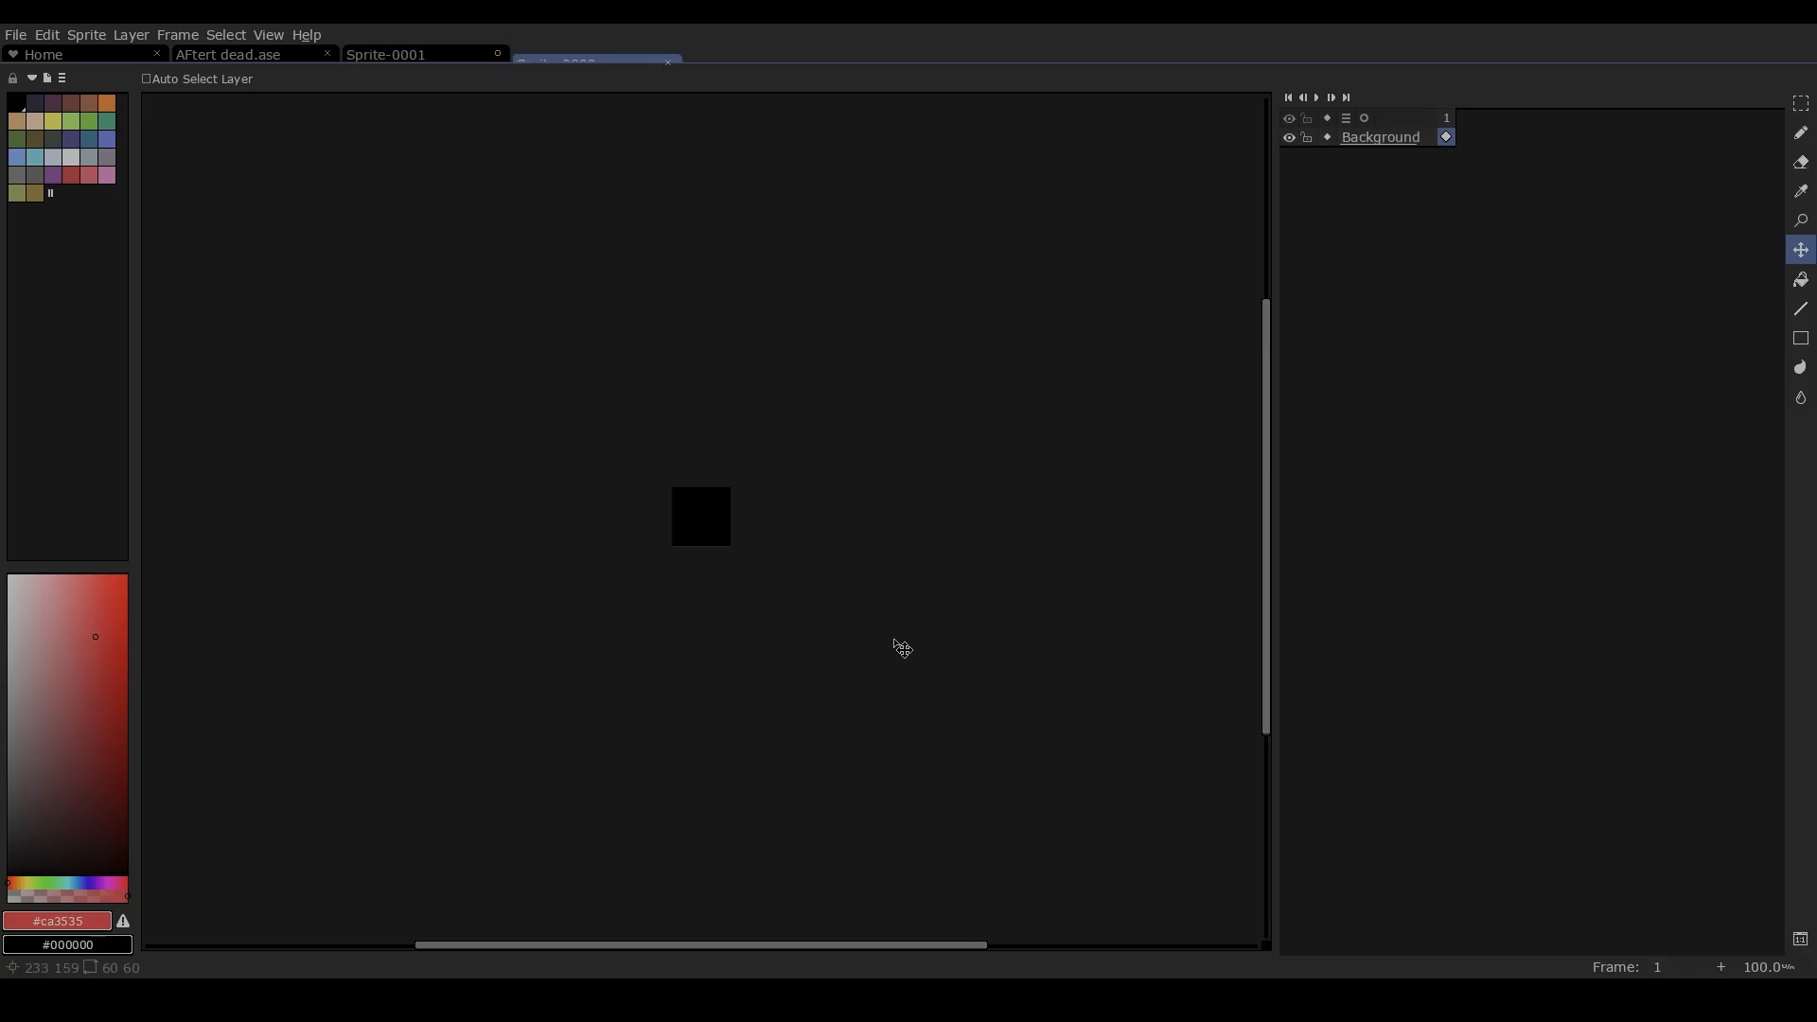
{"action": "scroll", "coordinate": [719, 529], "scroll_direction": "up", "scroll_amount": 5}
{"action": "scroll", "coordinate": [768, 475], "scroll_direction": "up", "scroll_amount": 1}
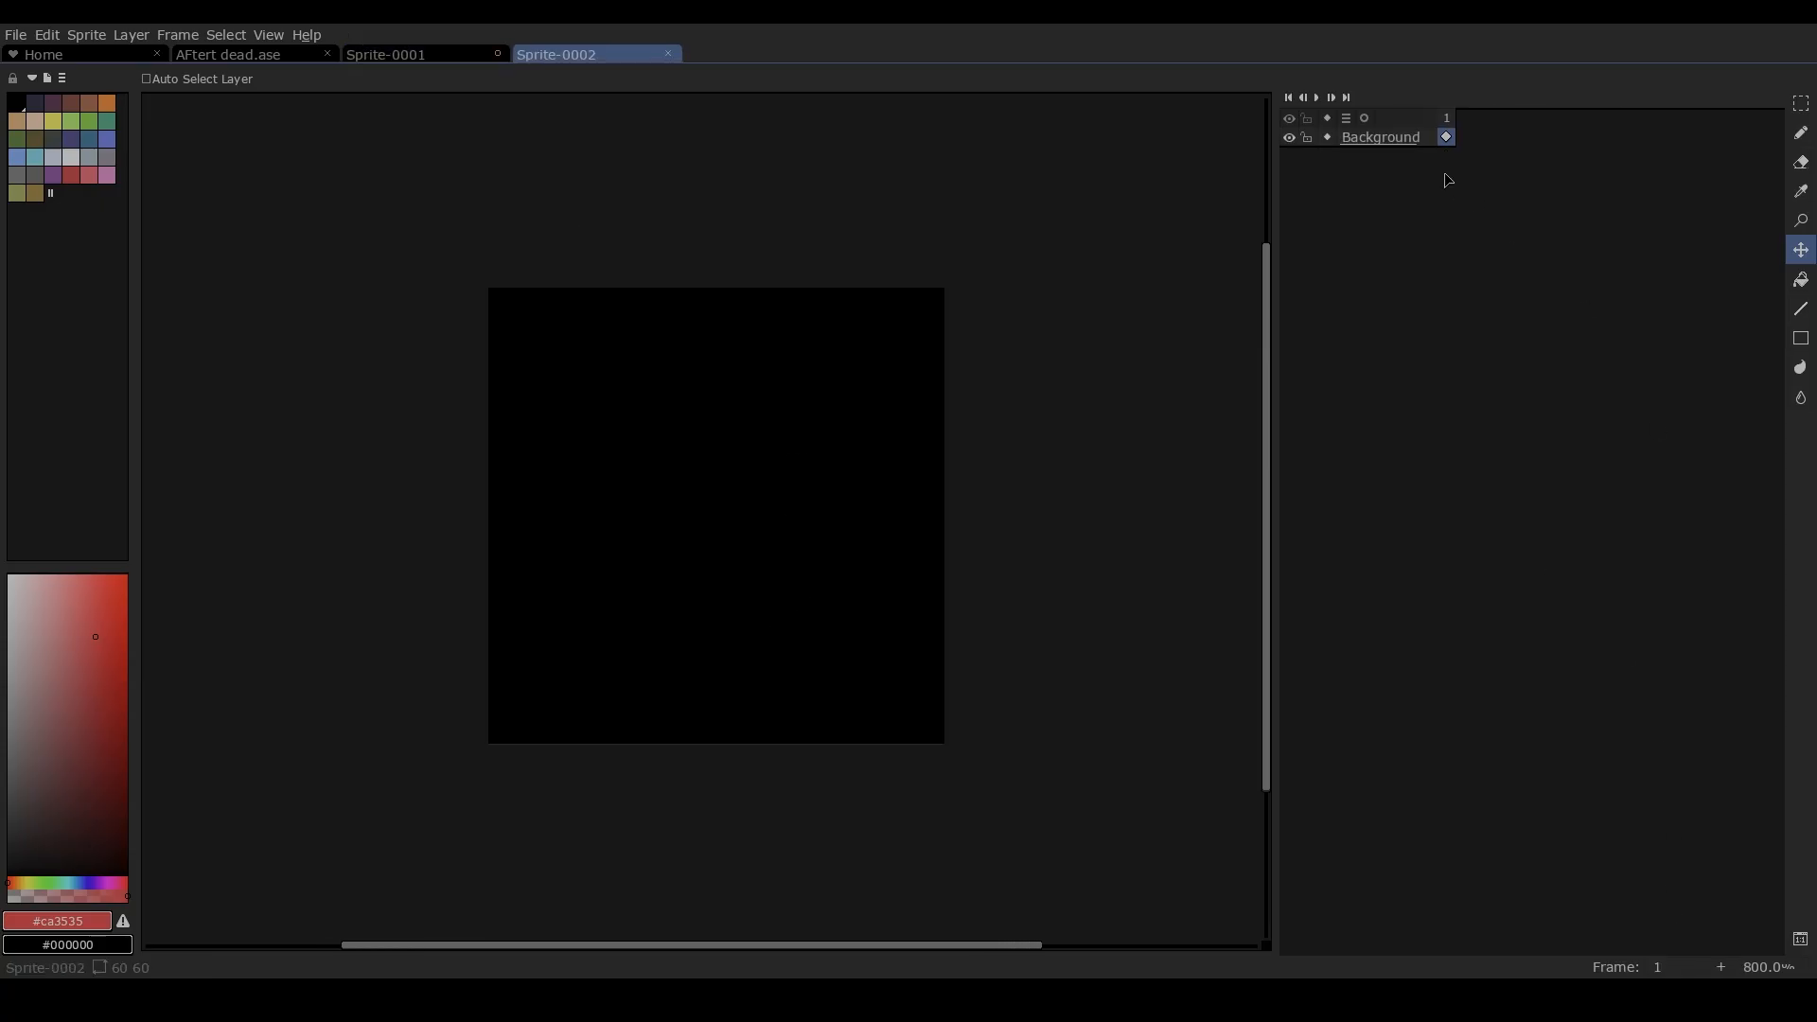
Add a new layer above the background and paint one red dot near its left side with a 6-pixel pencil
{"action": "right_click", "coordinate": [1413, 141]}
{"action": "left_click", "coordinate": [1452, 178]}
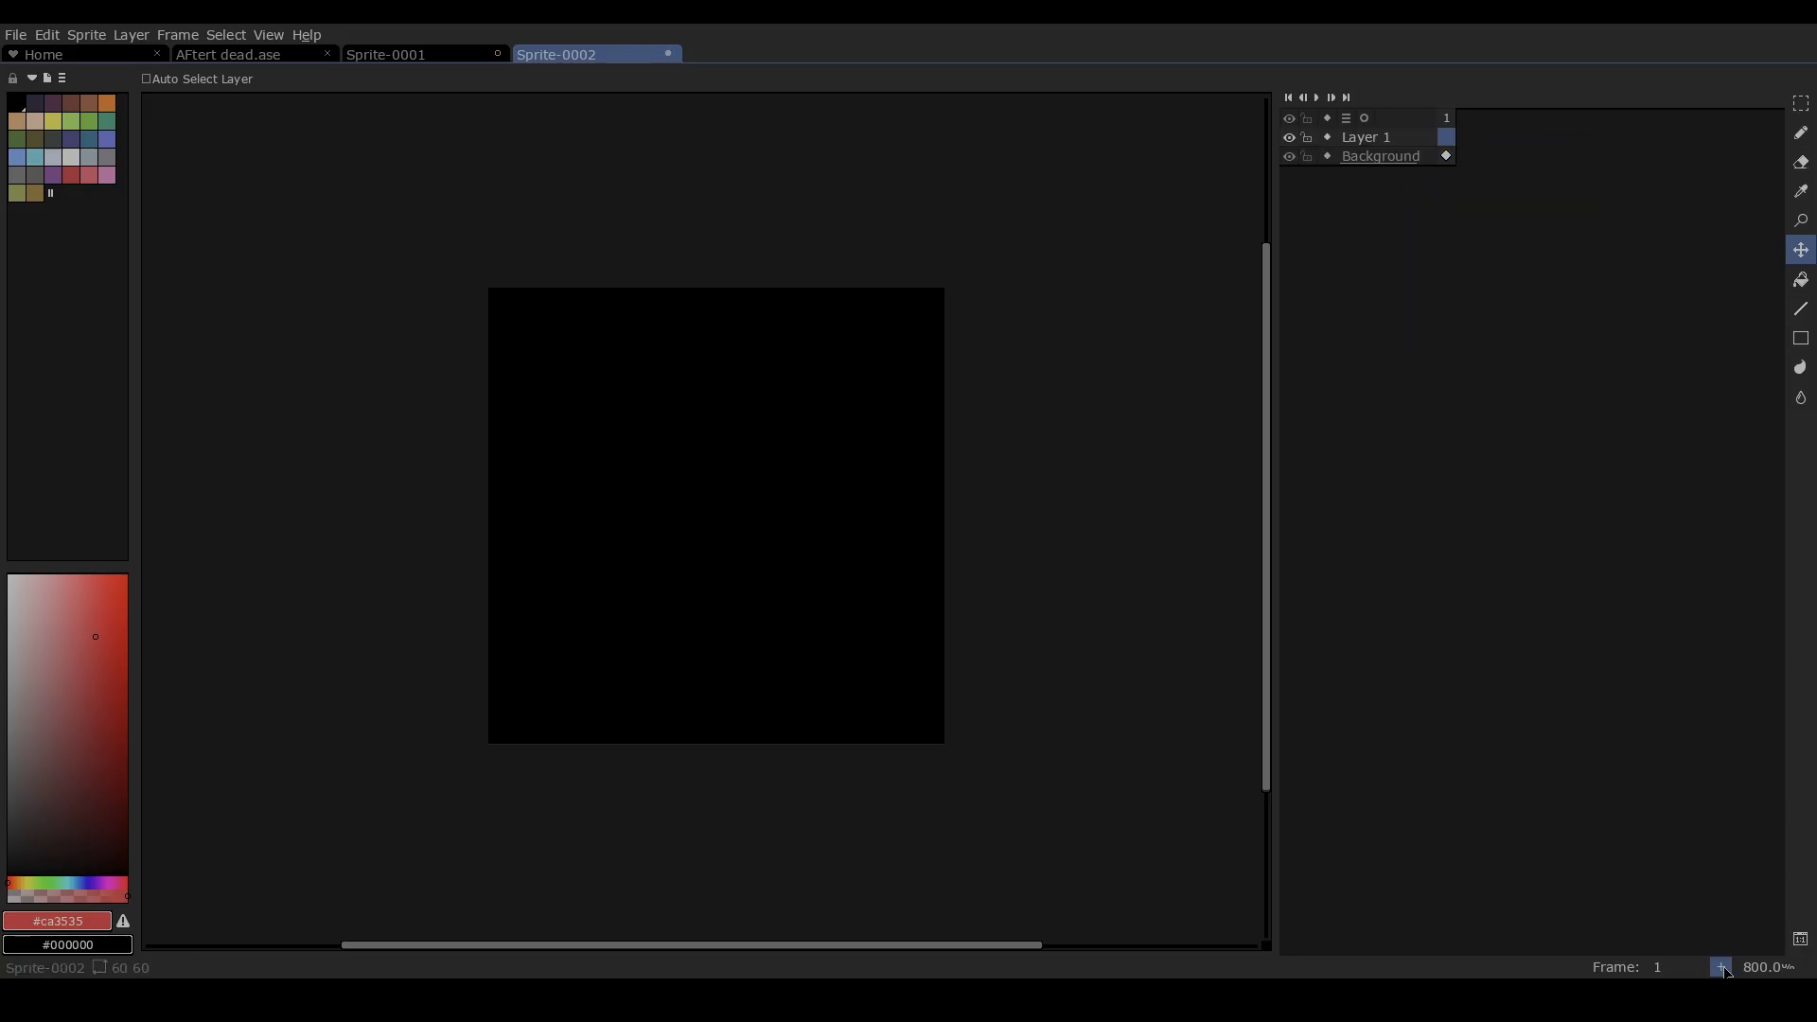
{"action": "left_click", "coordinate": [1803, 133]}
{"action": "scroll", "coordinate": [580, 604], "scroll_direction": "up", "scroll_amount": 3}
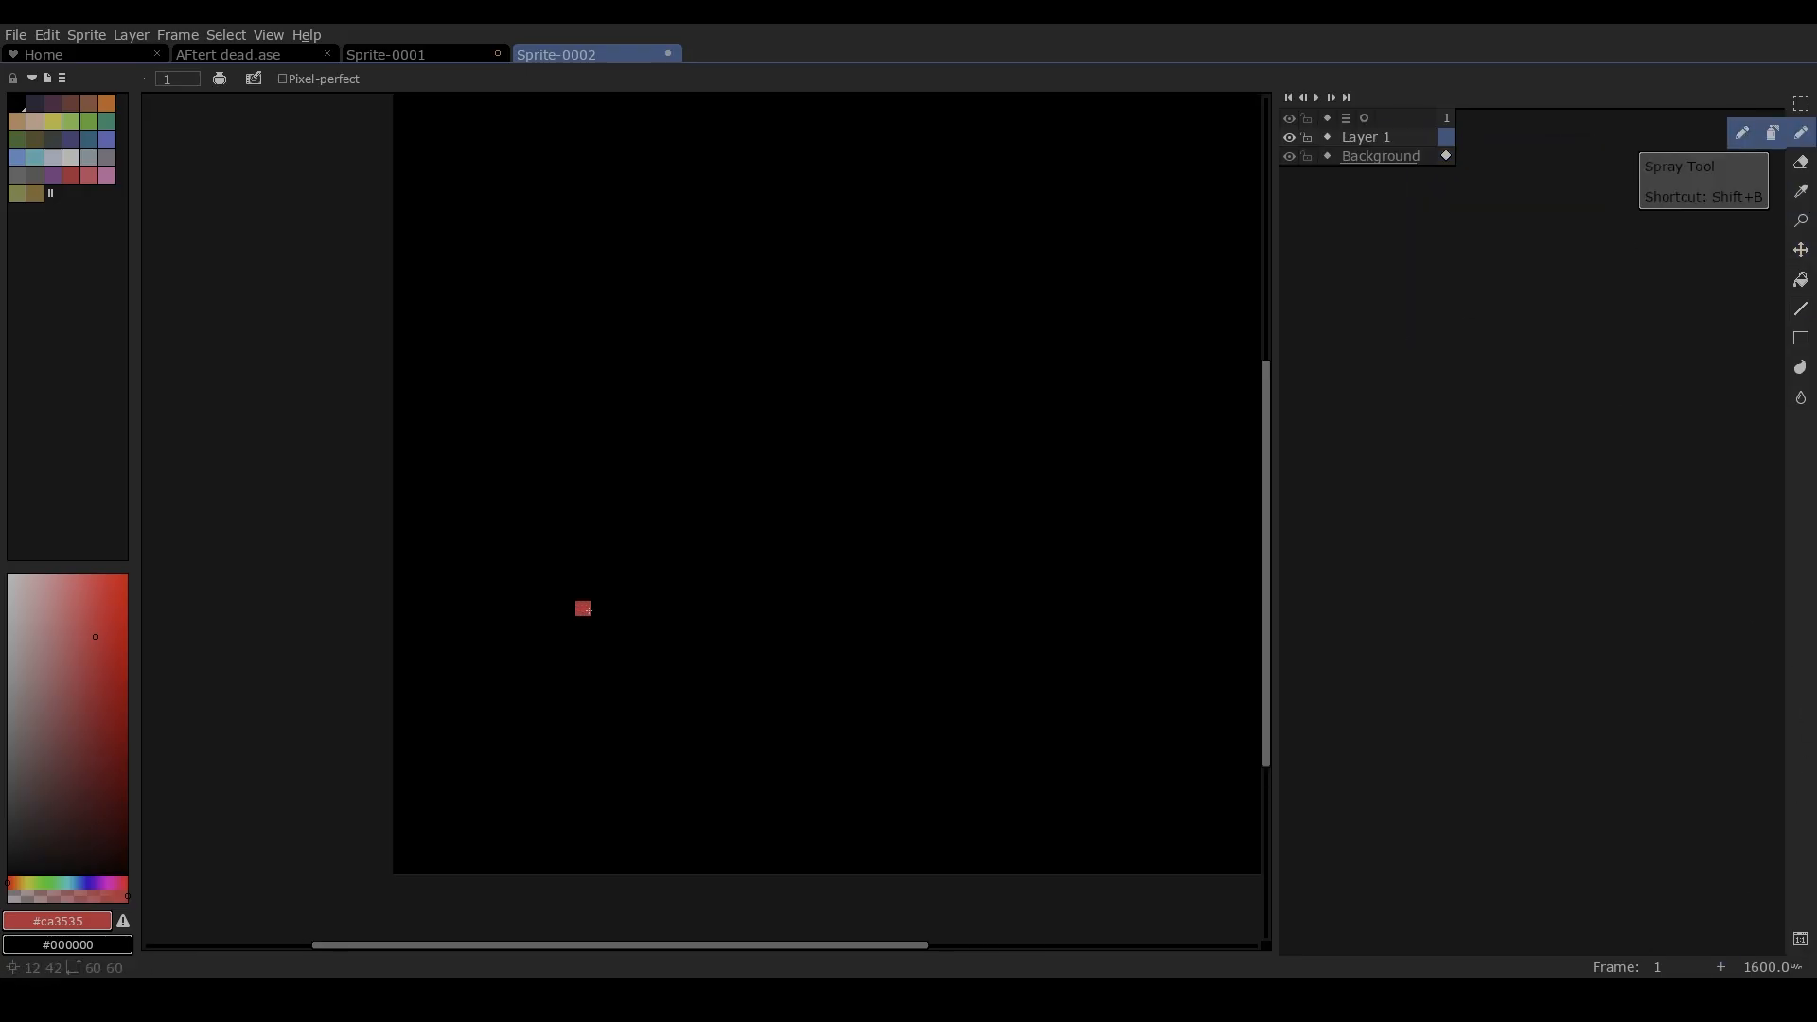
{"action": "scroll", "coordinate": [463, 516], "scroll_direction": "up", "scroll_amount": 2}
{"action": "left_click", "coordinate": [180, 82]}
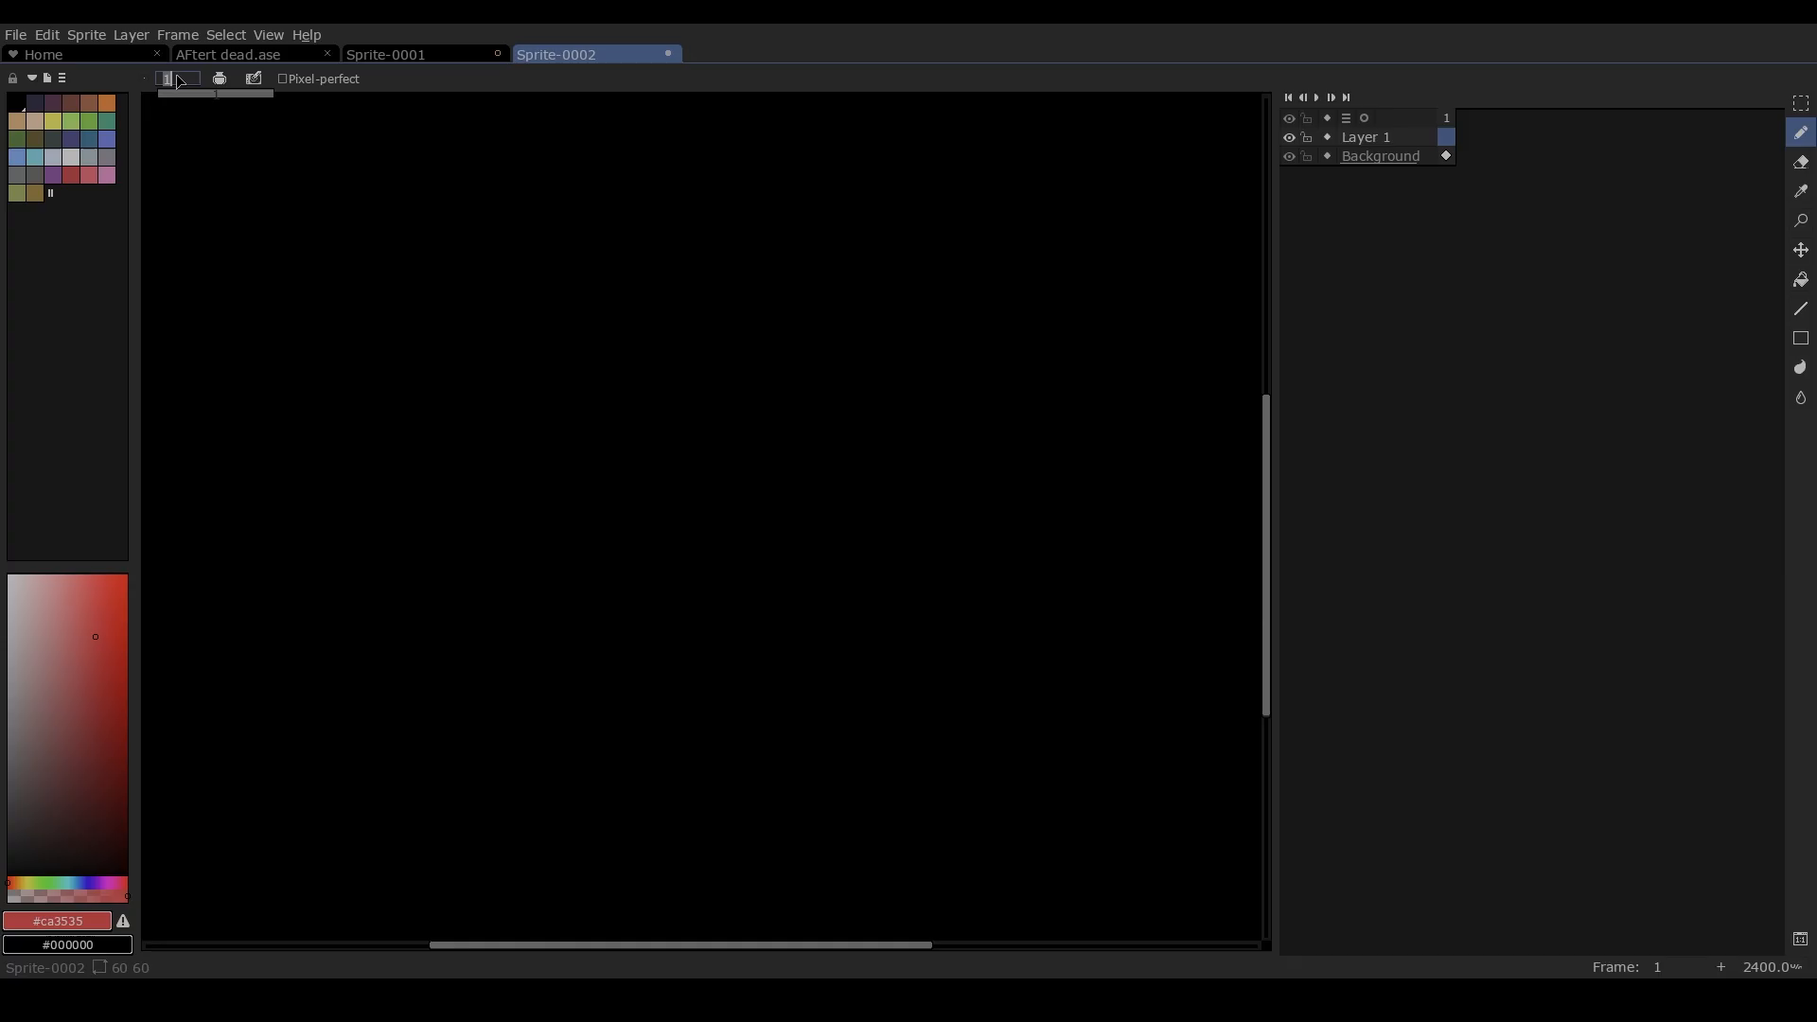
{"action": "scroll", "coordinate": [356, 320], "scroll_direction": "down", "scroll_amount": 5}
{"action": "left_click_drag", "start_coordinate": [201, 93], "coordinate": [168, 85]}
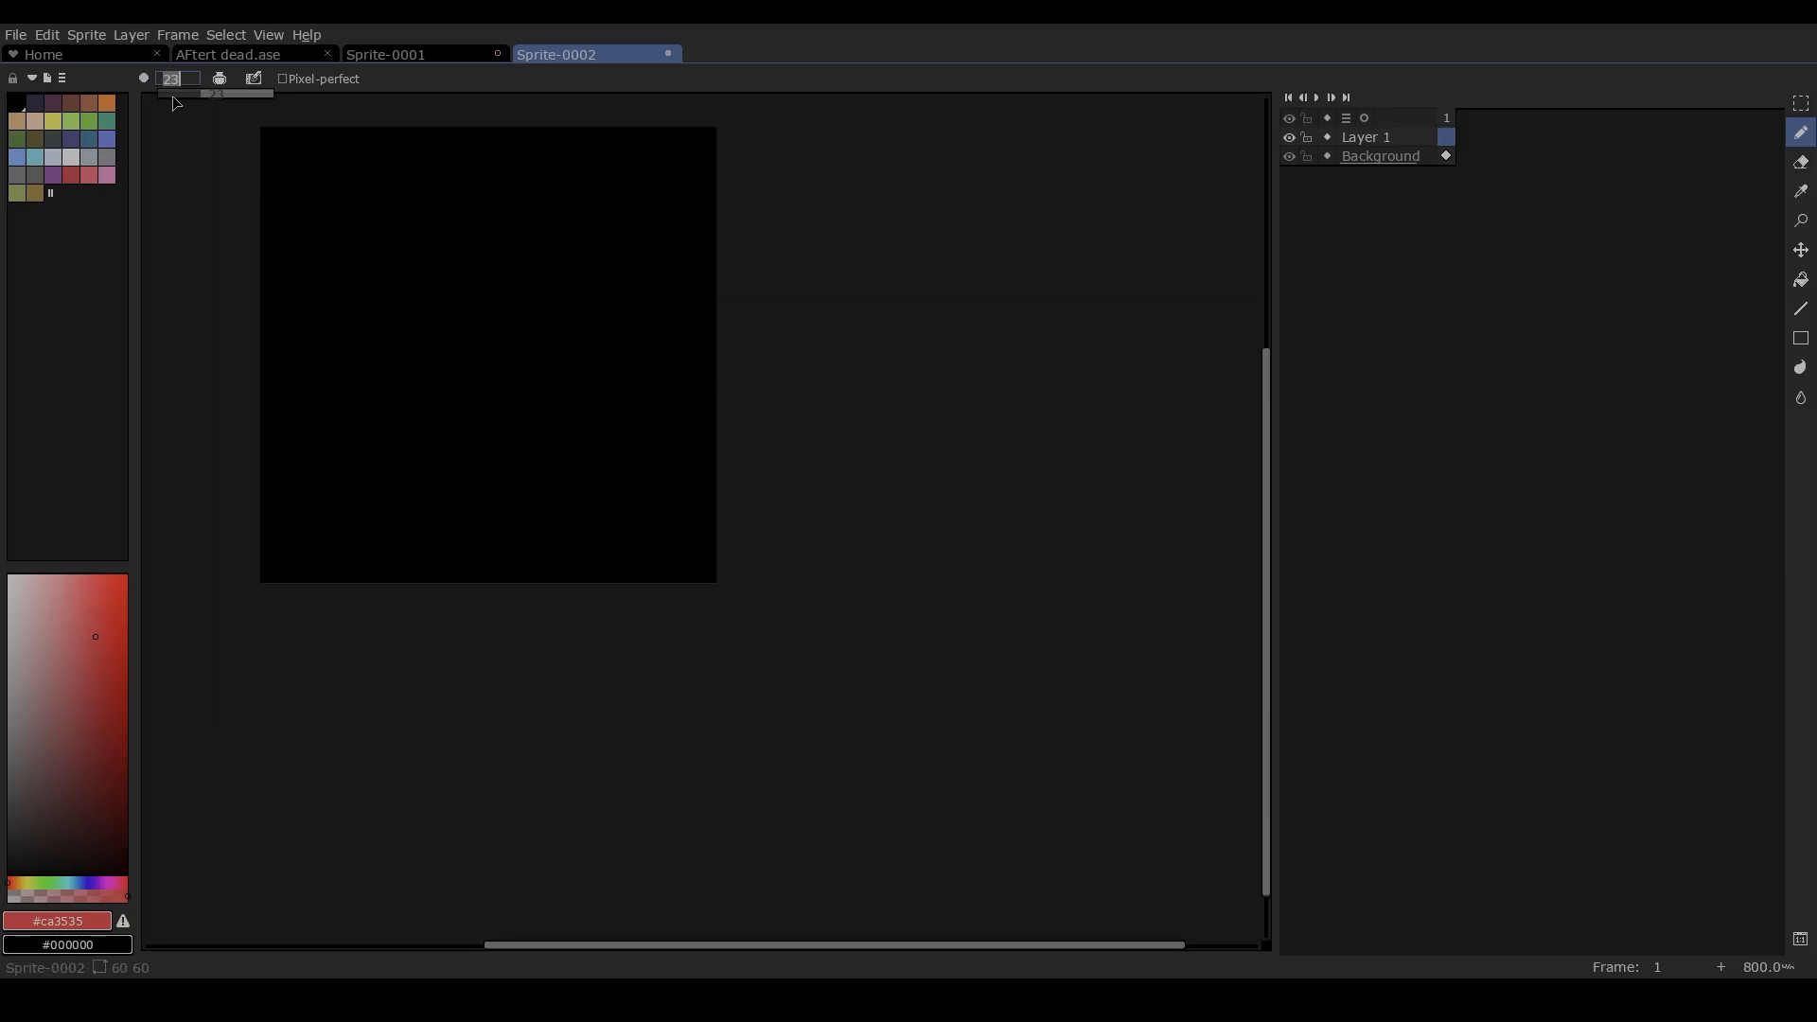
{"action": "scroll", "coordinate": [336, 250], "scroll_direction": "up", "scroll_amount": 3}
{"action": "left_click", "coordinate": [1363, 132]}
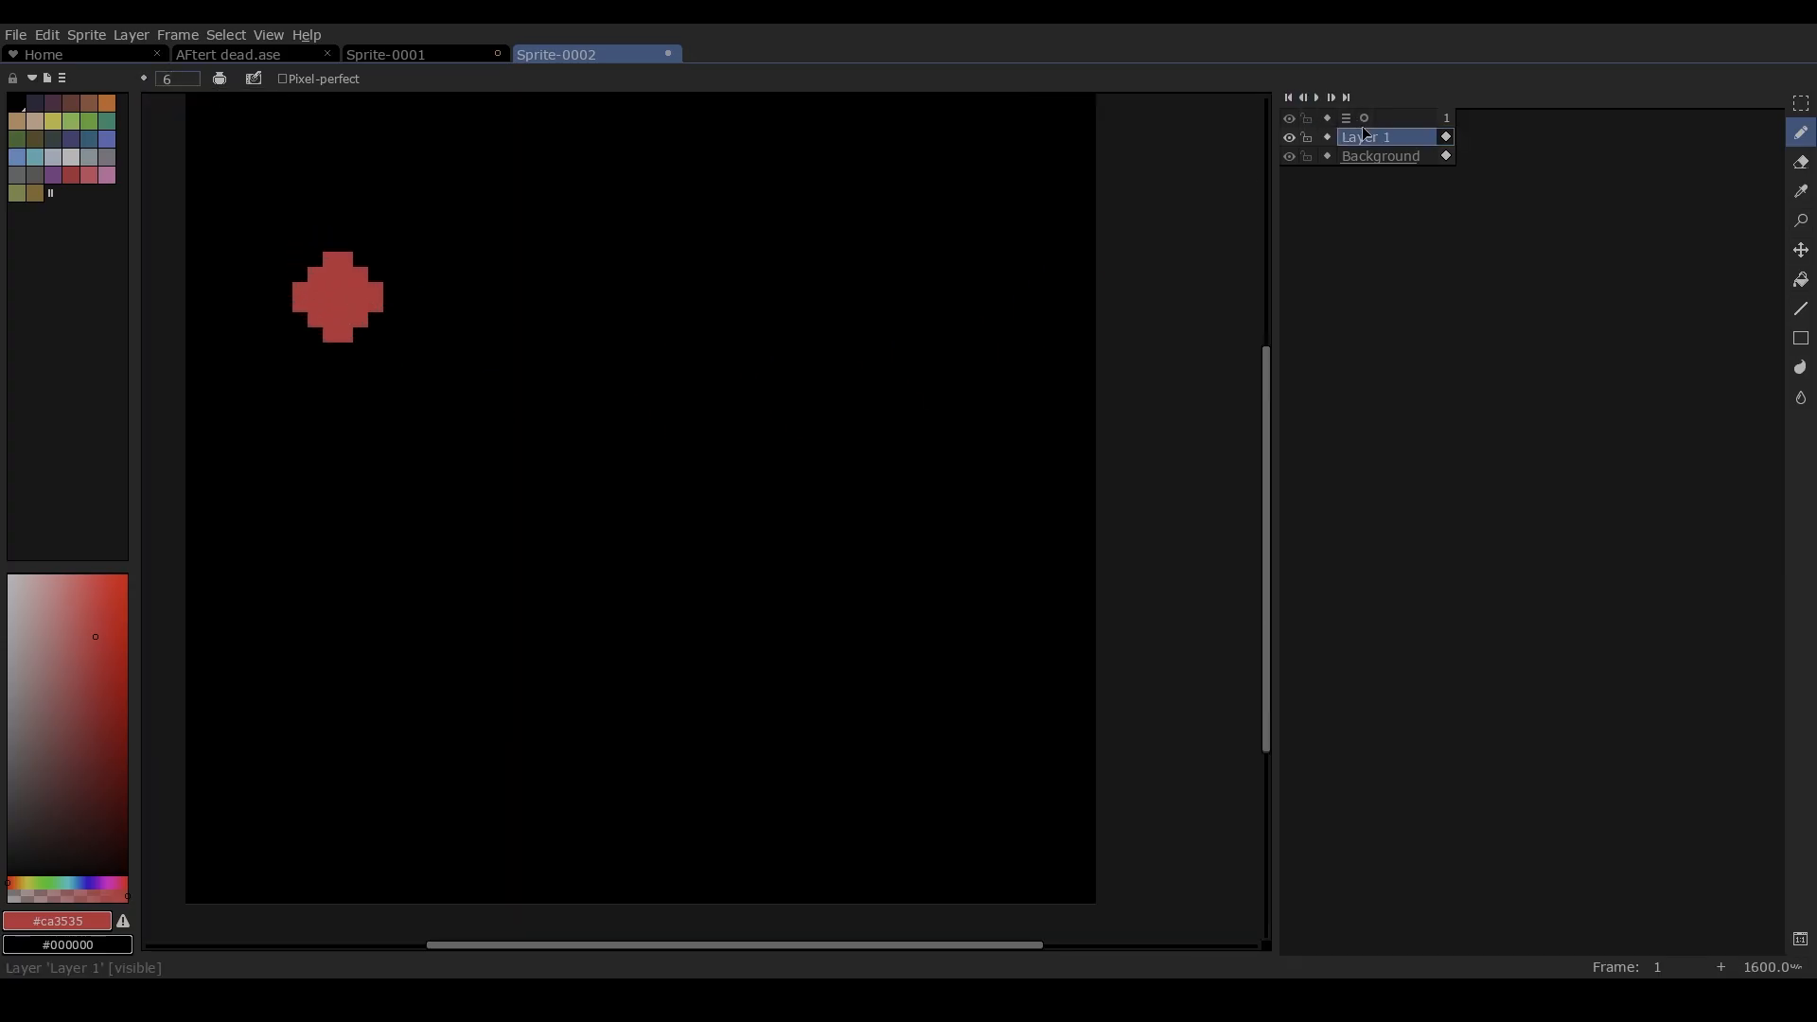
Add frame 2 and move its red dot one pixel to the right
{"action": "left_click", "coordinate": [1715, 966]}
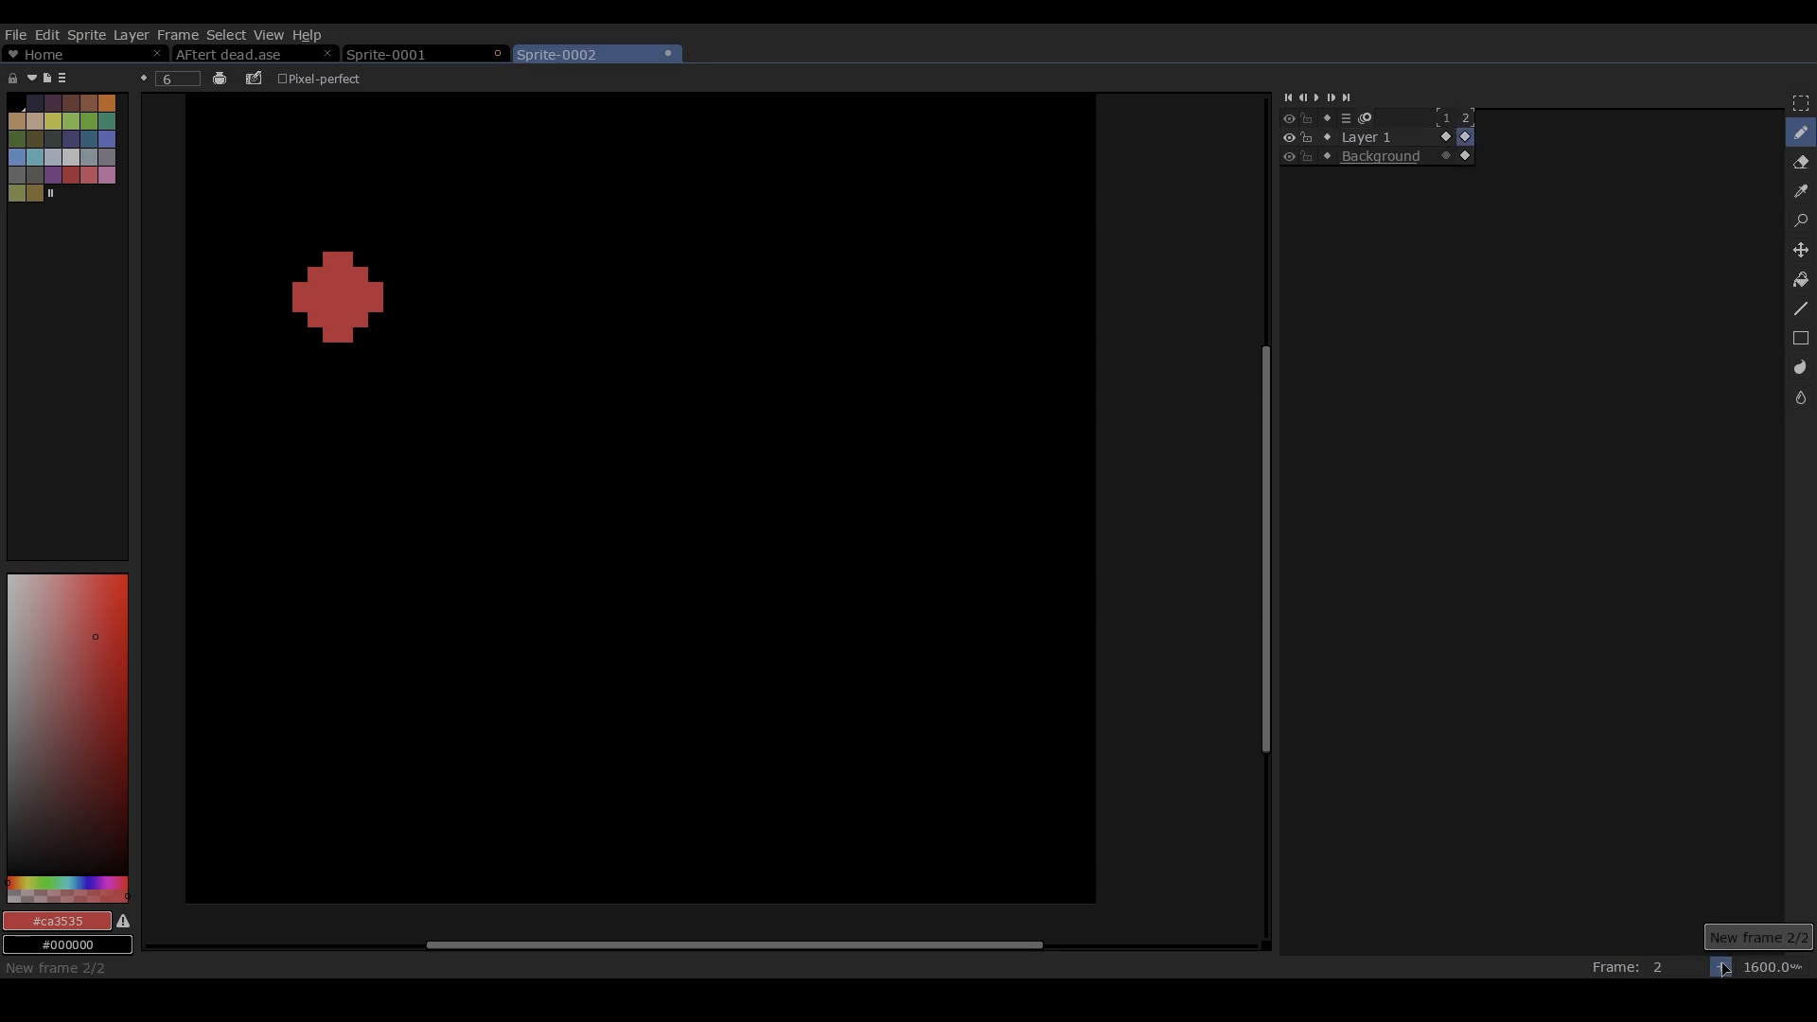
{"action": "key", "text": "v"}
{"action": "scroll", "coordinate": [255, 370], "scroll_direction": "up", "scroll_amount": 4}
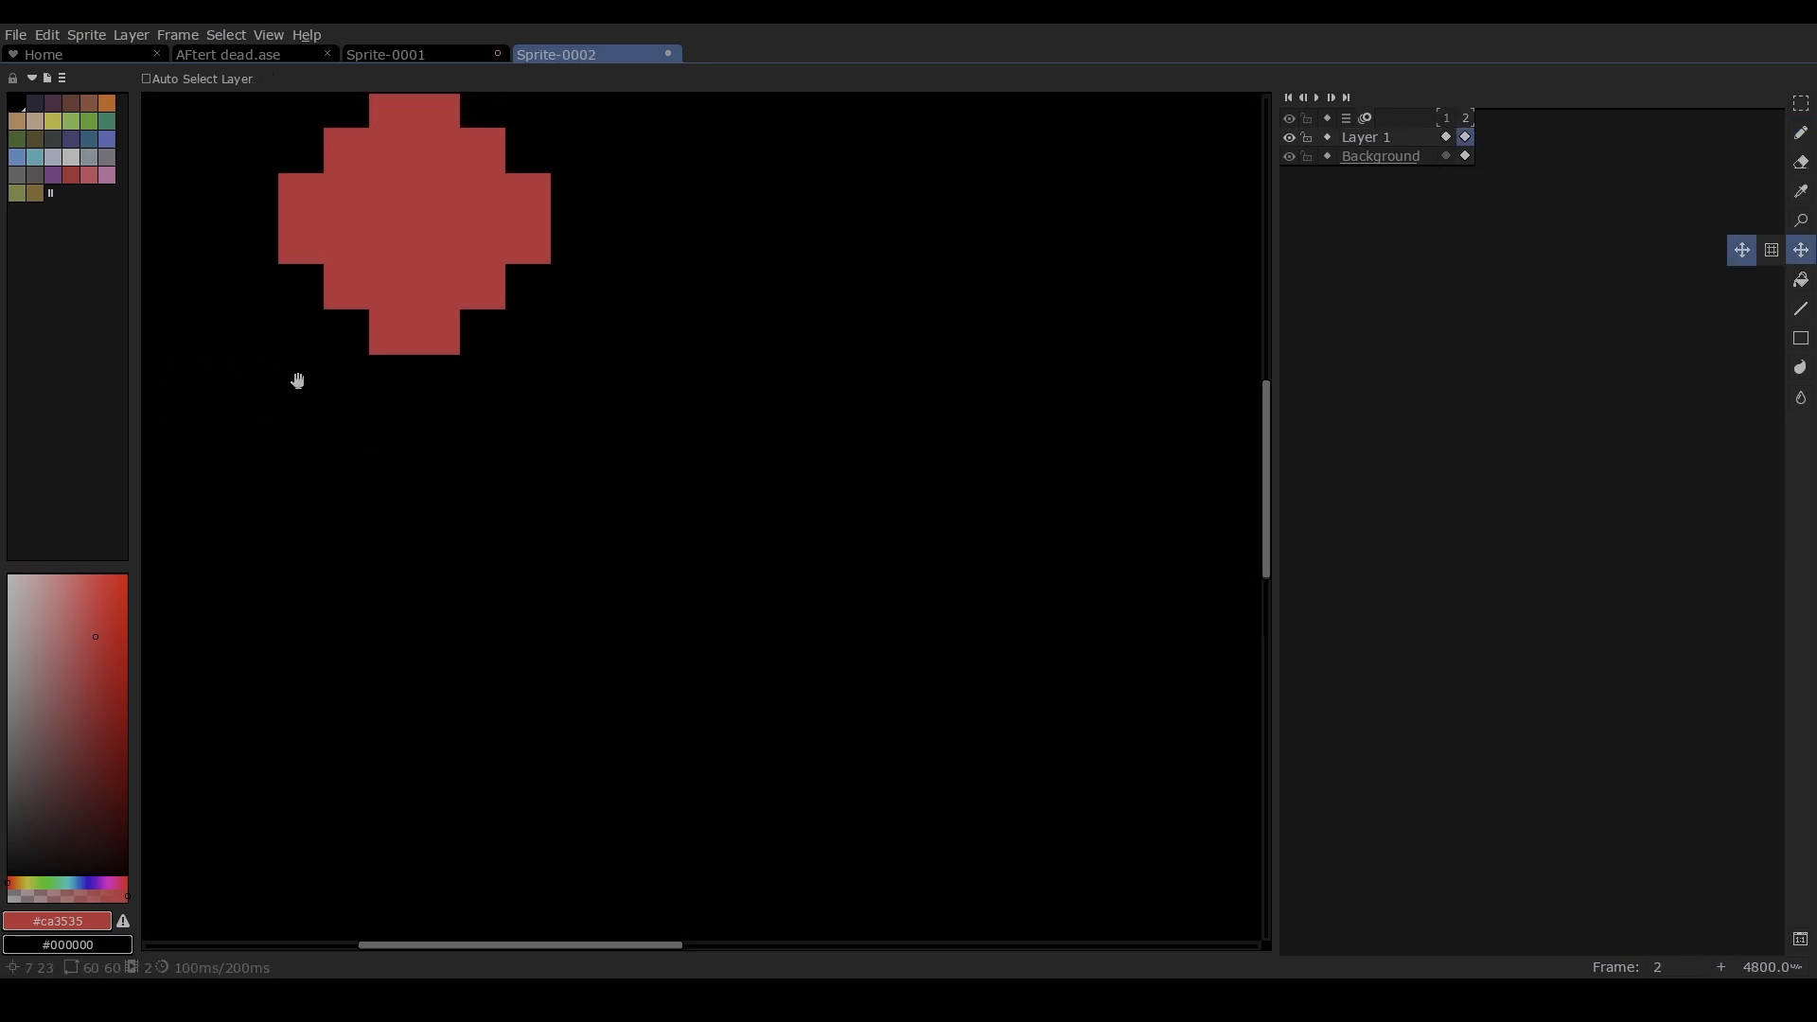
{"action": "left_click_drag", "start_coordinate": [337, 377], "coordinate": [383, 378]}
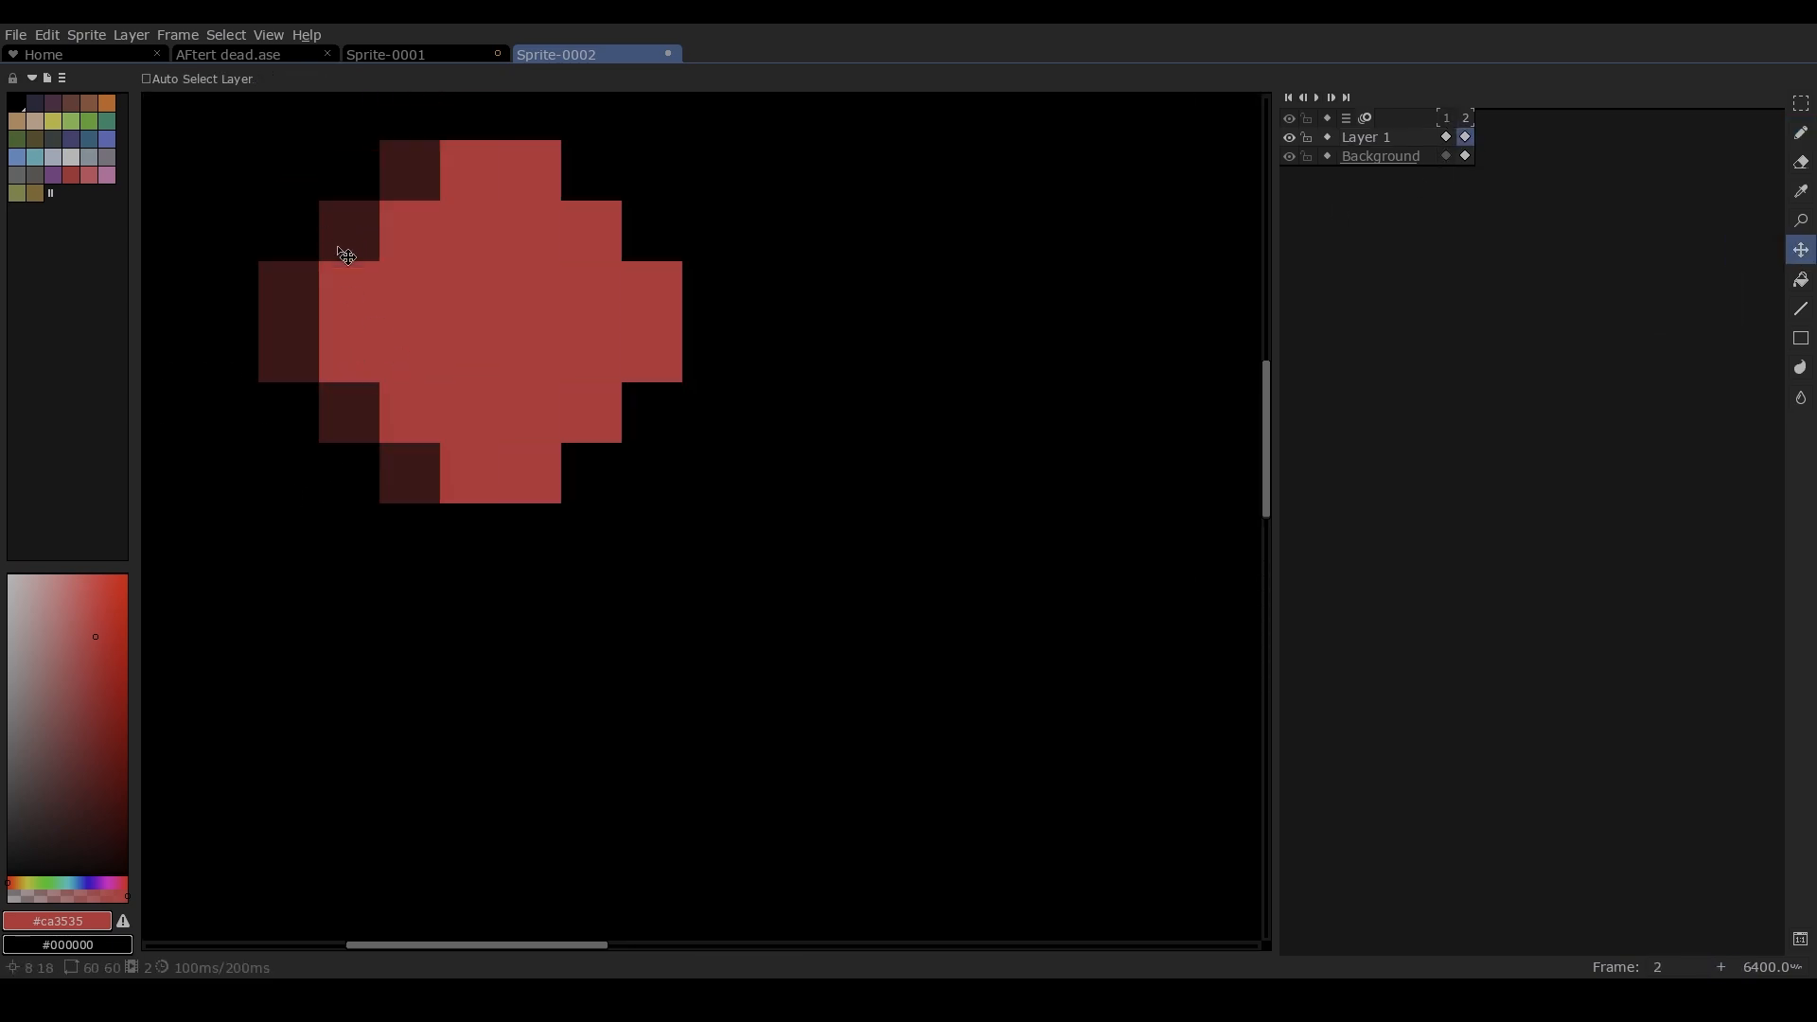
{"action": "left_click_drag", "start_coordinate": [345, 255], "coordinate": [351, 315]}
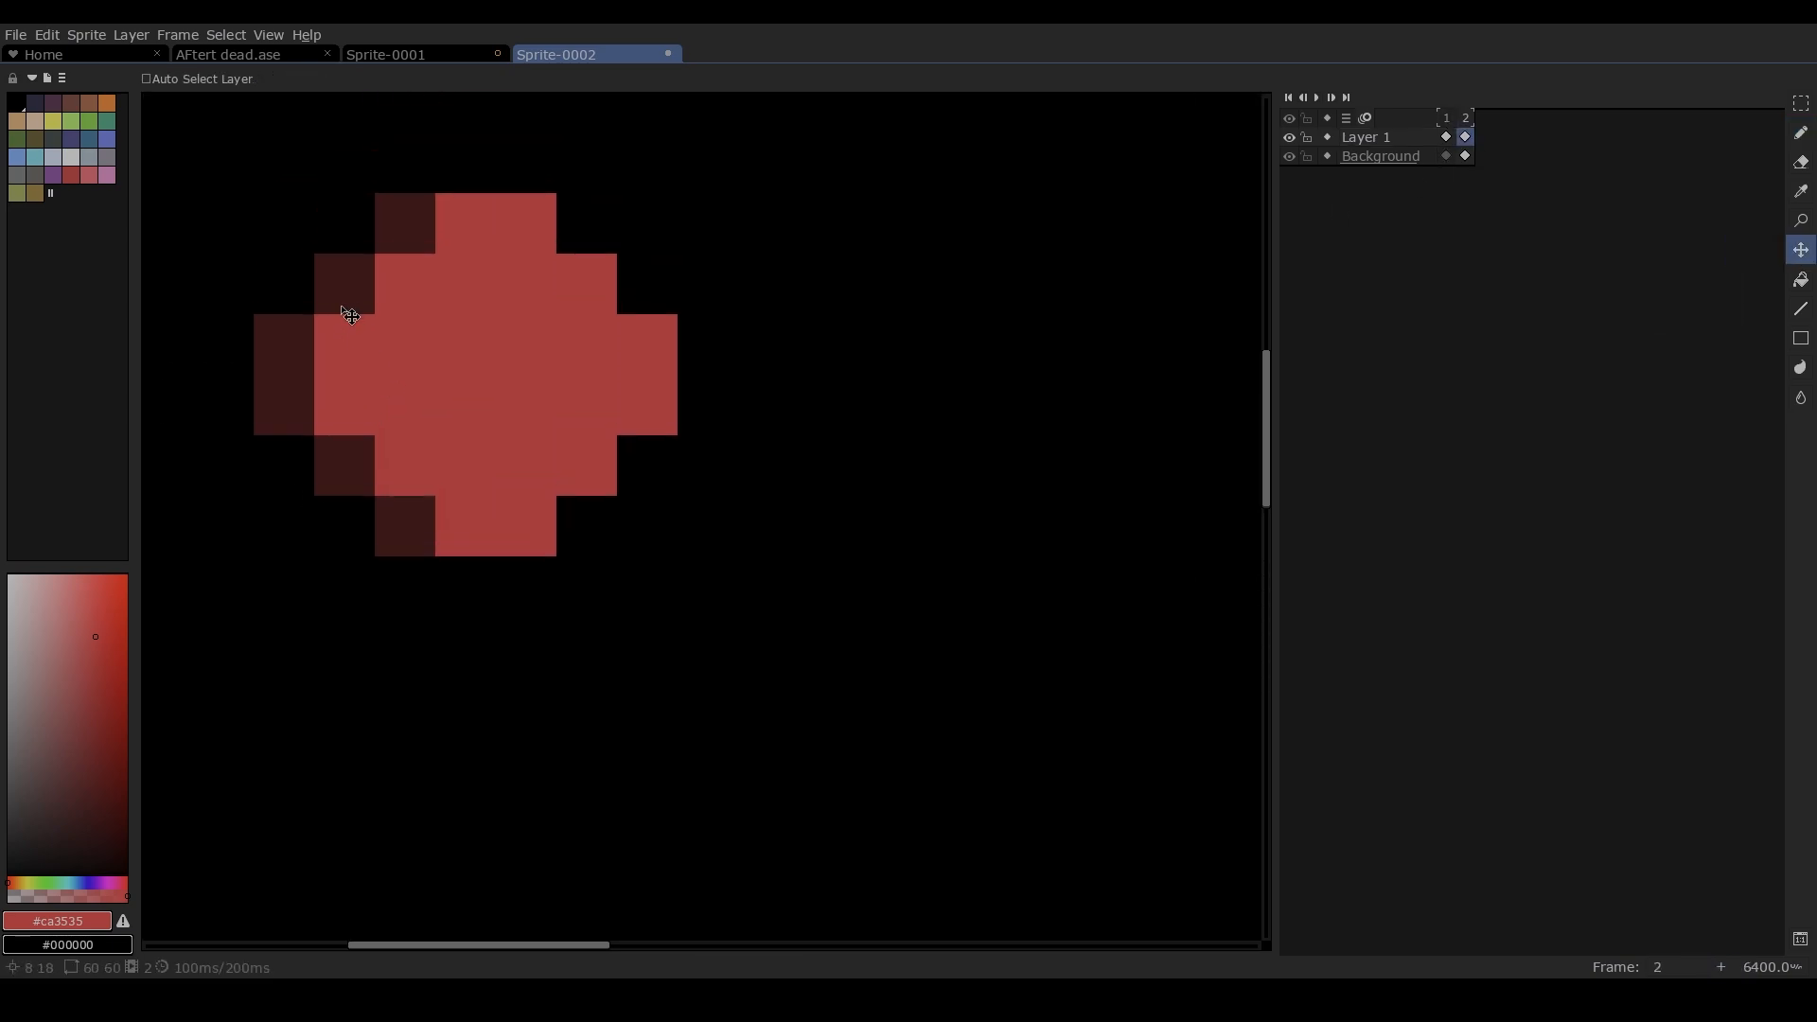
Add frames 3 and 4, moving the dot one more pixel to the right in each
{"action": "left_click", "coordinate": [1731, 967]}
{"action": "left_click_drag", "start_coordinate": [466, 427], "coordinate": [504, 429]}
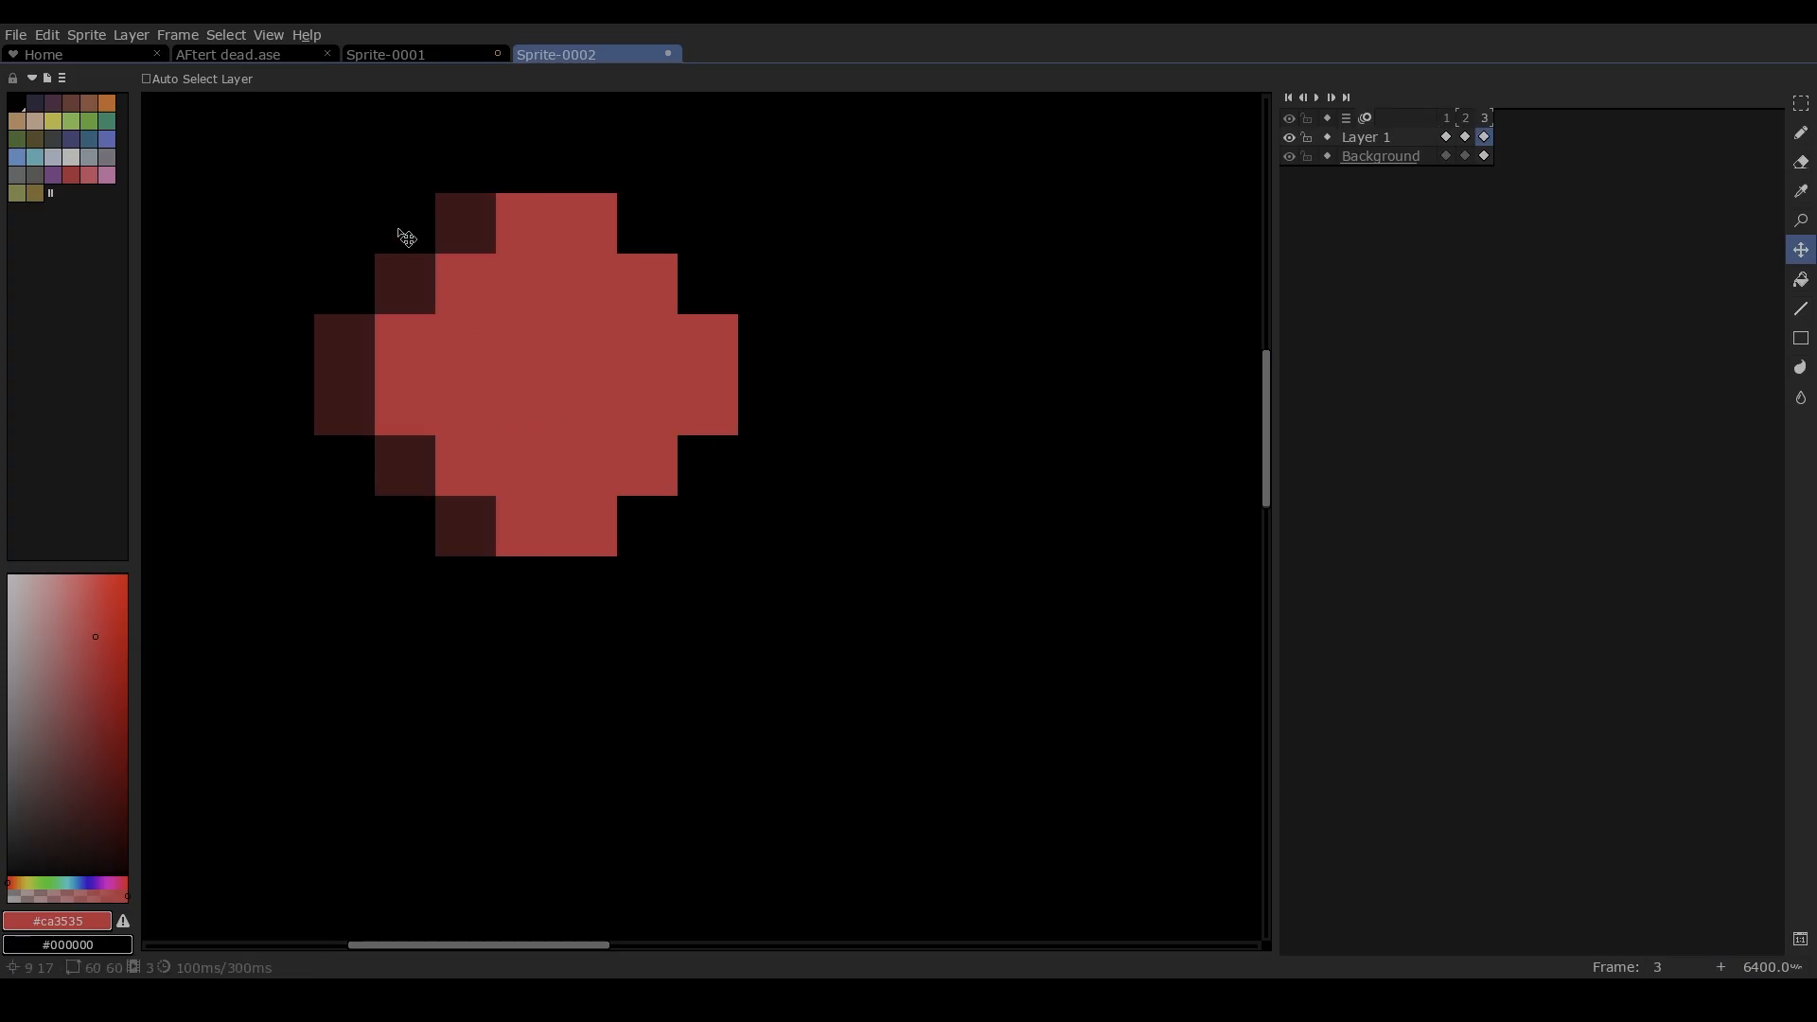
{"action": "left_click", "coordinate": [1721, 967]}
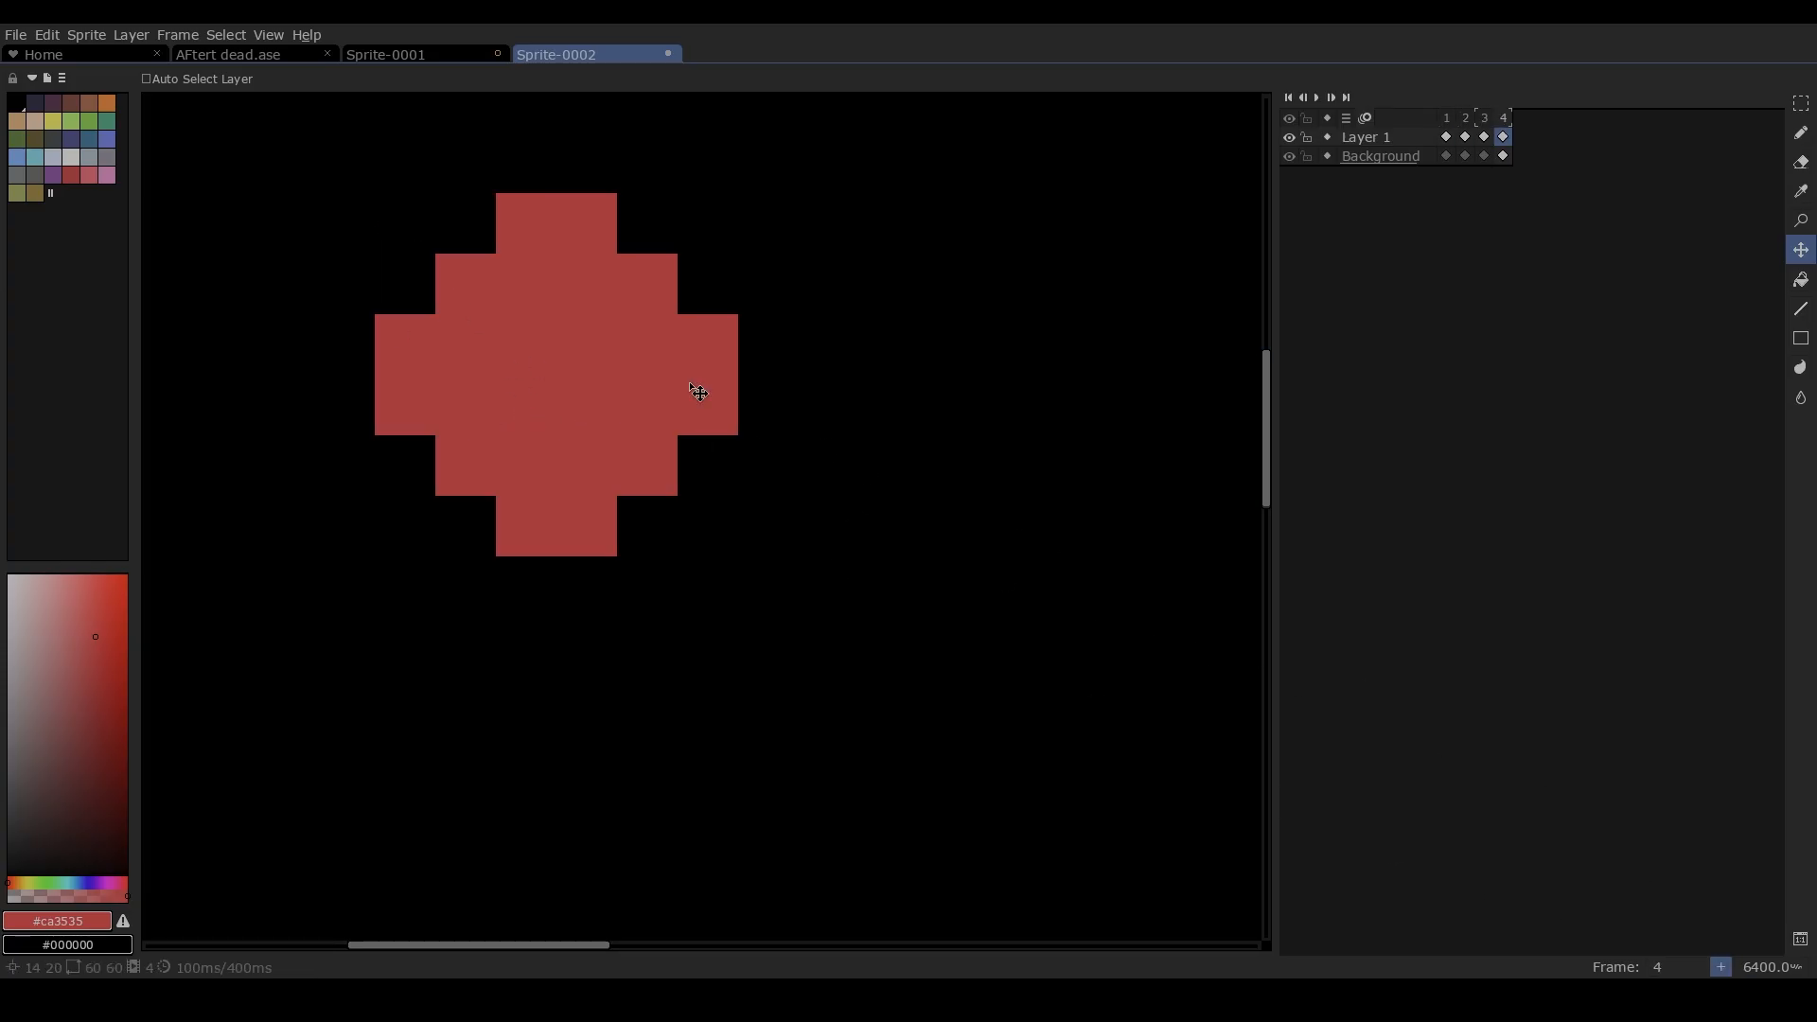
{"action": "left_click_drag", "start_coordinate": [573, 366], "coordinate": [633, 367]}
{"action": "scroll", "coordinate": [506, 367], "scroll_direction": "down", "scroll_amount": 6}
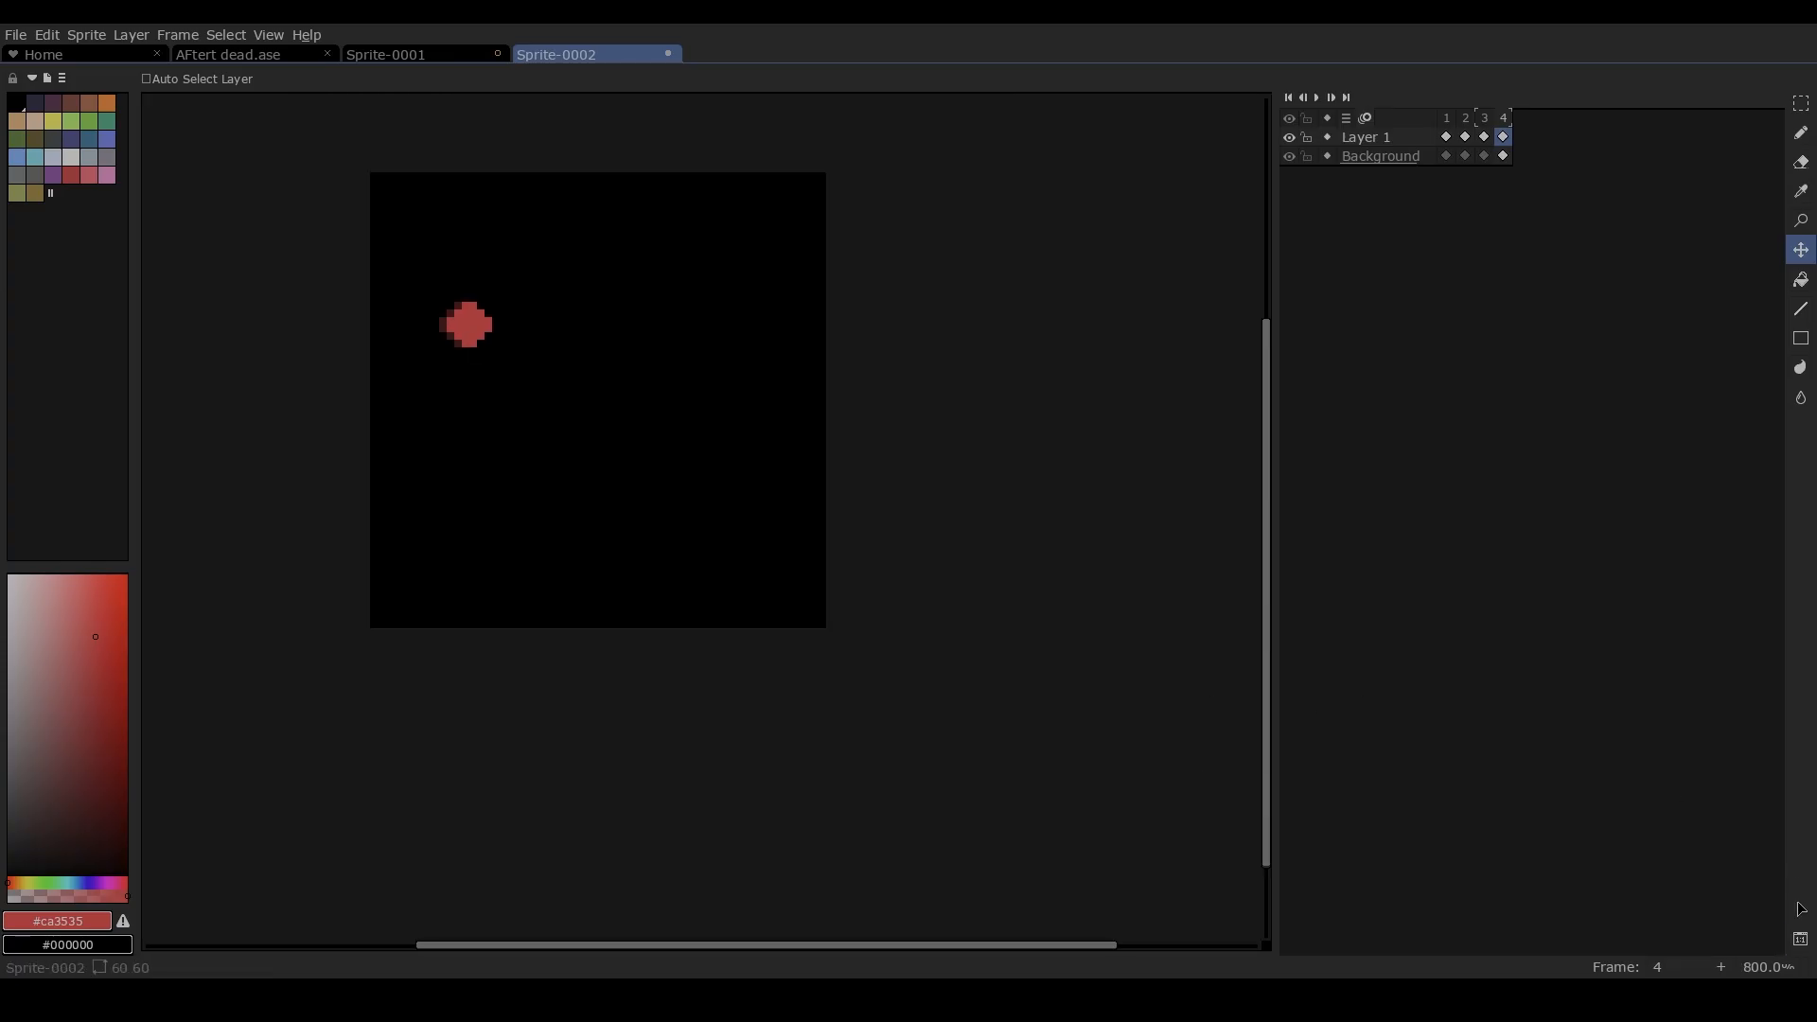
Add frame 5 and move its dot about 34 pixels straight across to the right side of the canvas
{"action": "left_click", "coordinate": [1721, 967]}
{"action": "scroll", "coordinate": [430, 316], "scroll_direction": "up", "scroll_amount": 4}
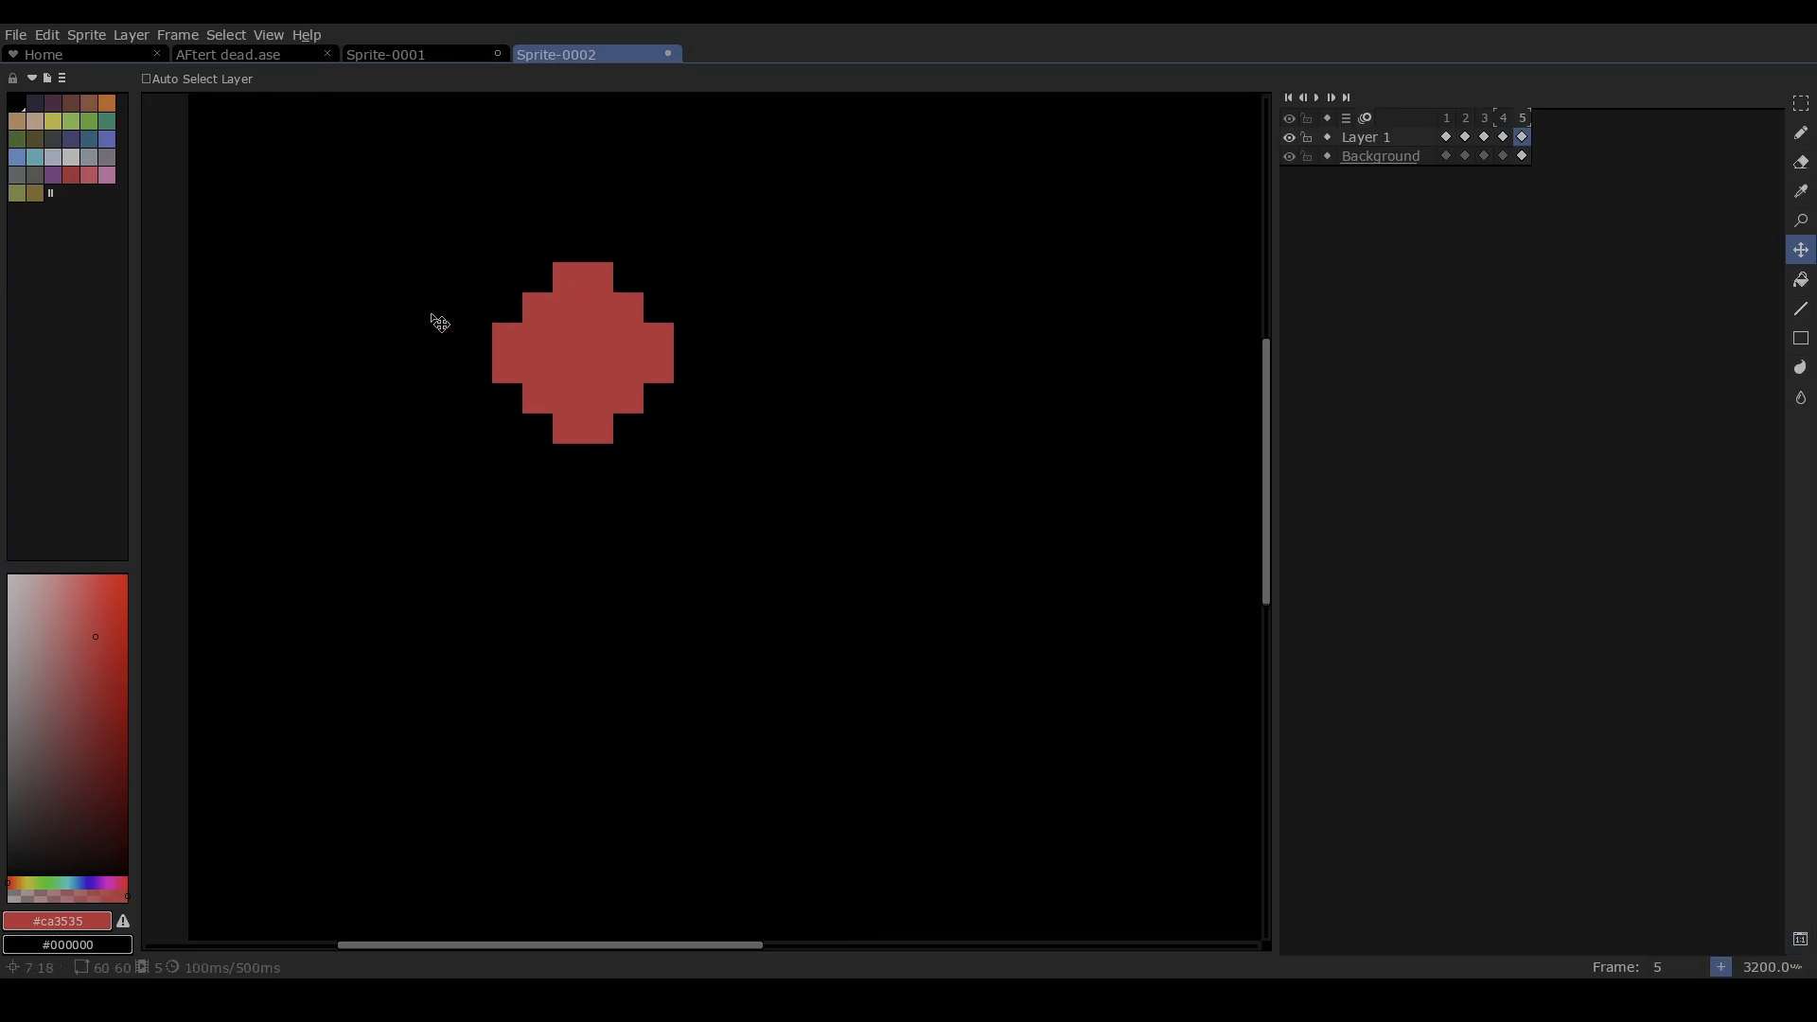
{"action": "left_click_drag", "start_coordinate": [553, 380], "coordinate": [997, 393]}
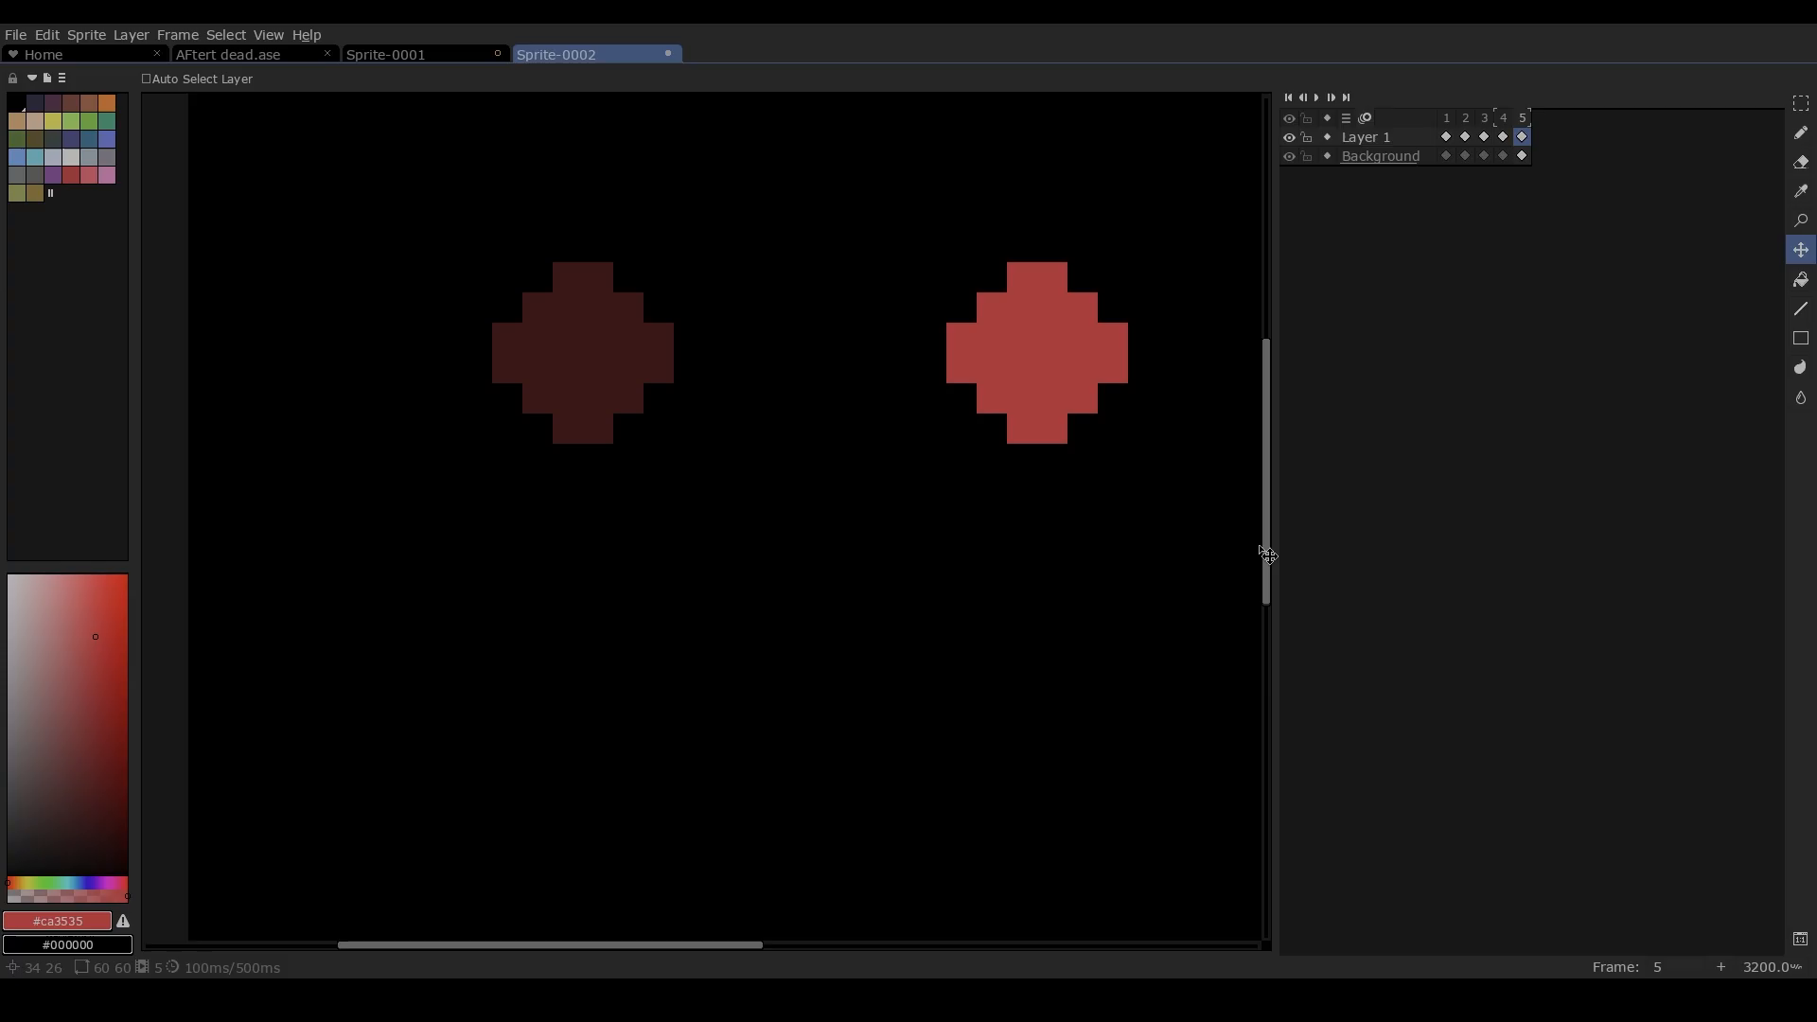
{"action": "scroll", "coordinate": [789, 529], "scroll_direction": "down", "scroll_amount": 4}
{"action": "left_click_drag", "start_coordinate": [791, 499], "coordinate": [916, 497]}
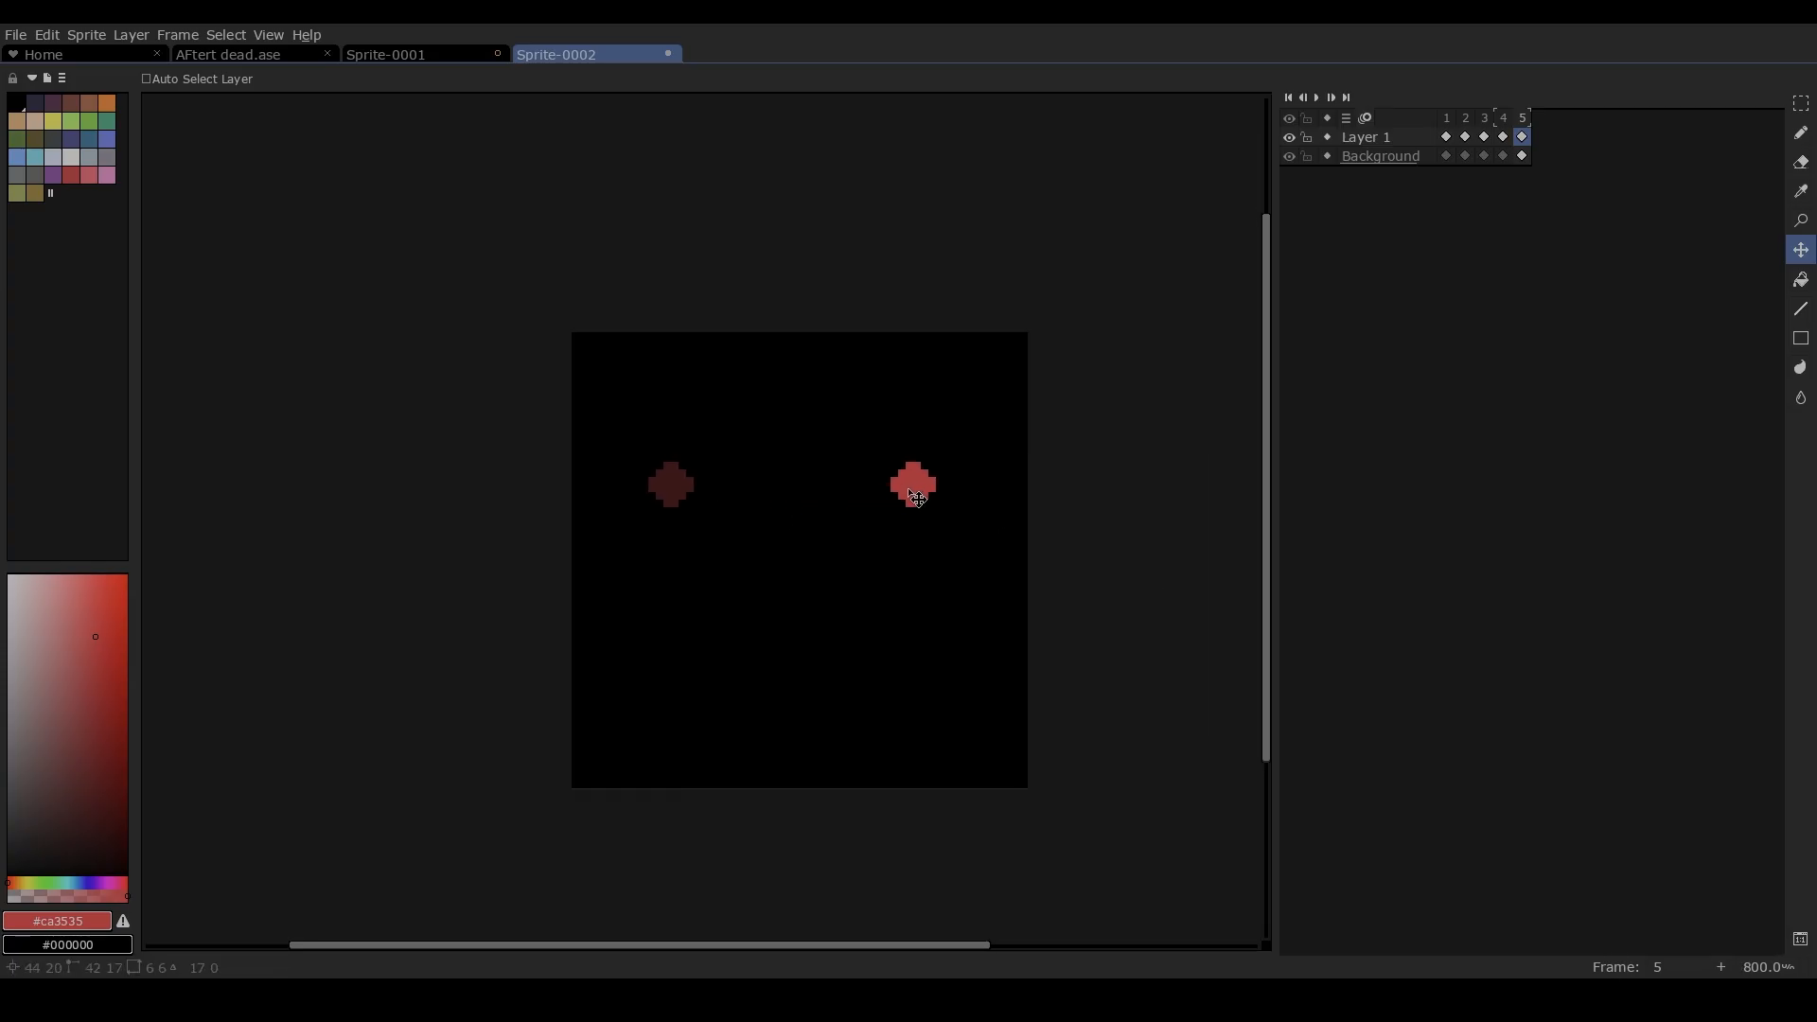
Add frames 6, 7 and 8, moving the dot one more pixel to the right in each
{"action": "left_click", "coordinate": [1723, 969]}
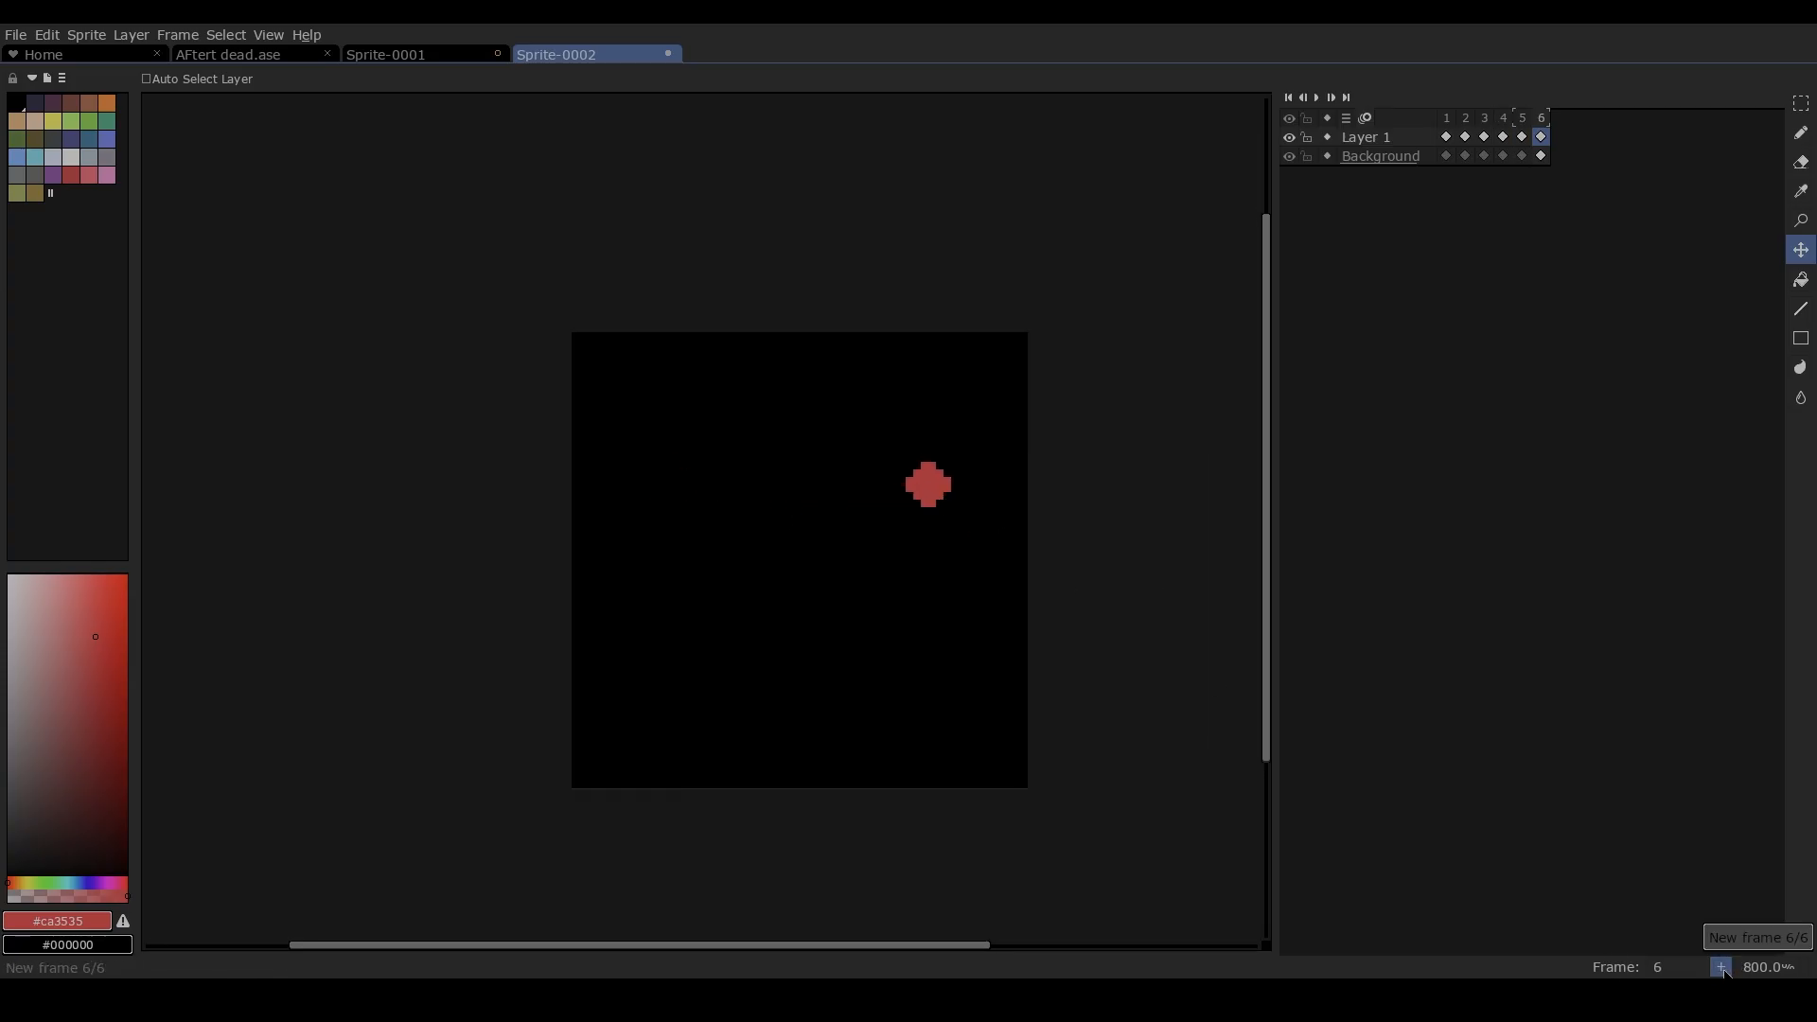
{"action": "scroll", "coordinate": [931, 506], "scroll_direction": "up", "scroll_amount": 3}
{"action": "left_click_drag", "start_coordinate": [941, 499], "coordinate": [991, 478]}
{"action": "left_click", "coordinate": [1723, 969]}
{"action": "left_click", "coordinate": [1719, 969]}
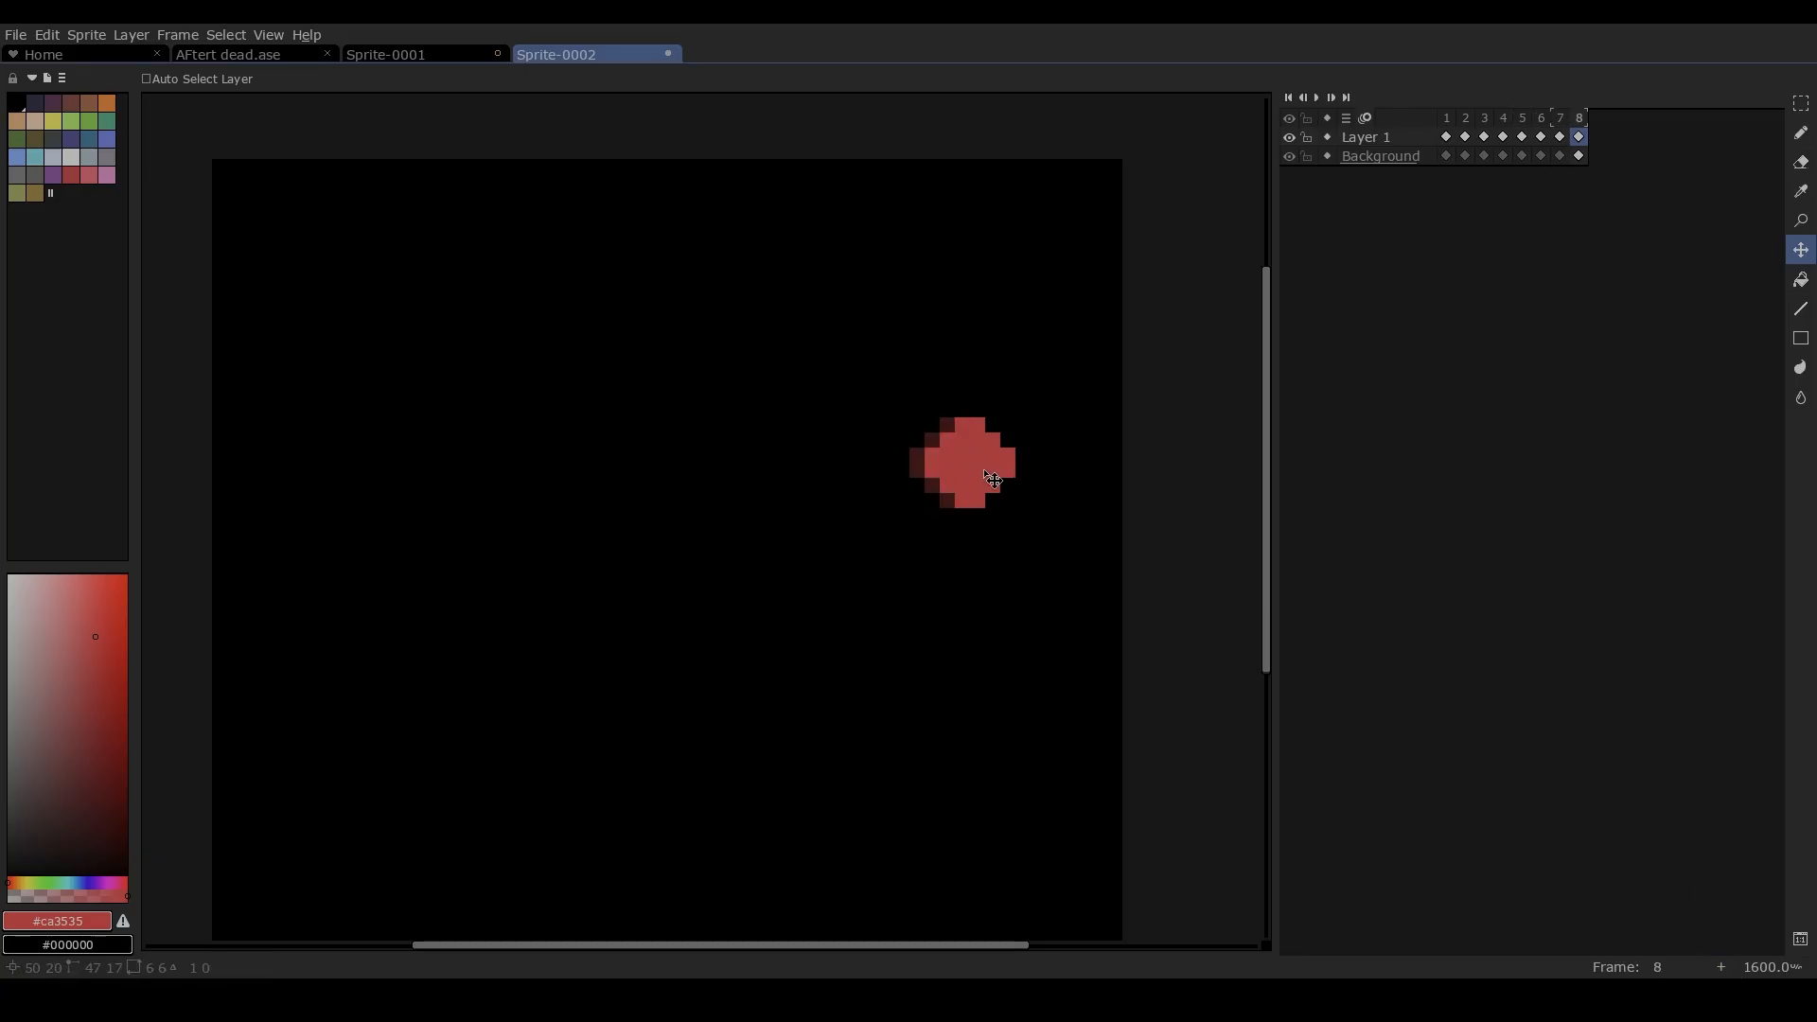
Copy frame 1 to the end after frame 8 and play the dot animation from frame 4
{"action": "left_click_drag", "start_coordinate": [1451, 121], "coordinate": [1468, 126]}
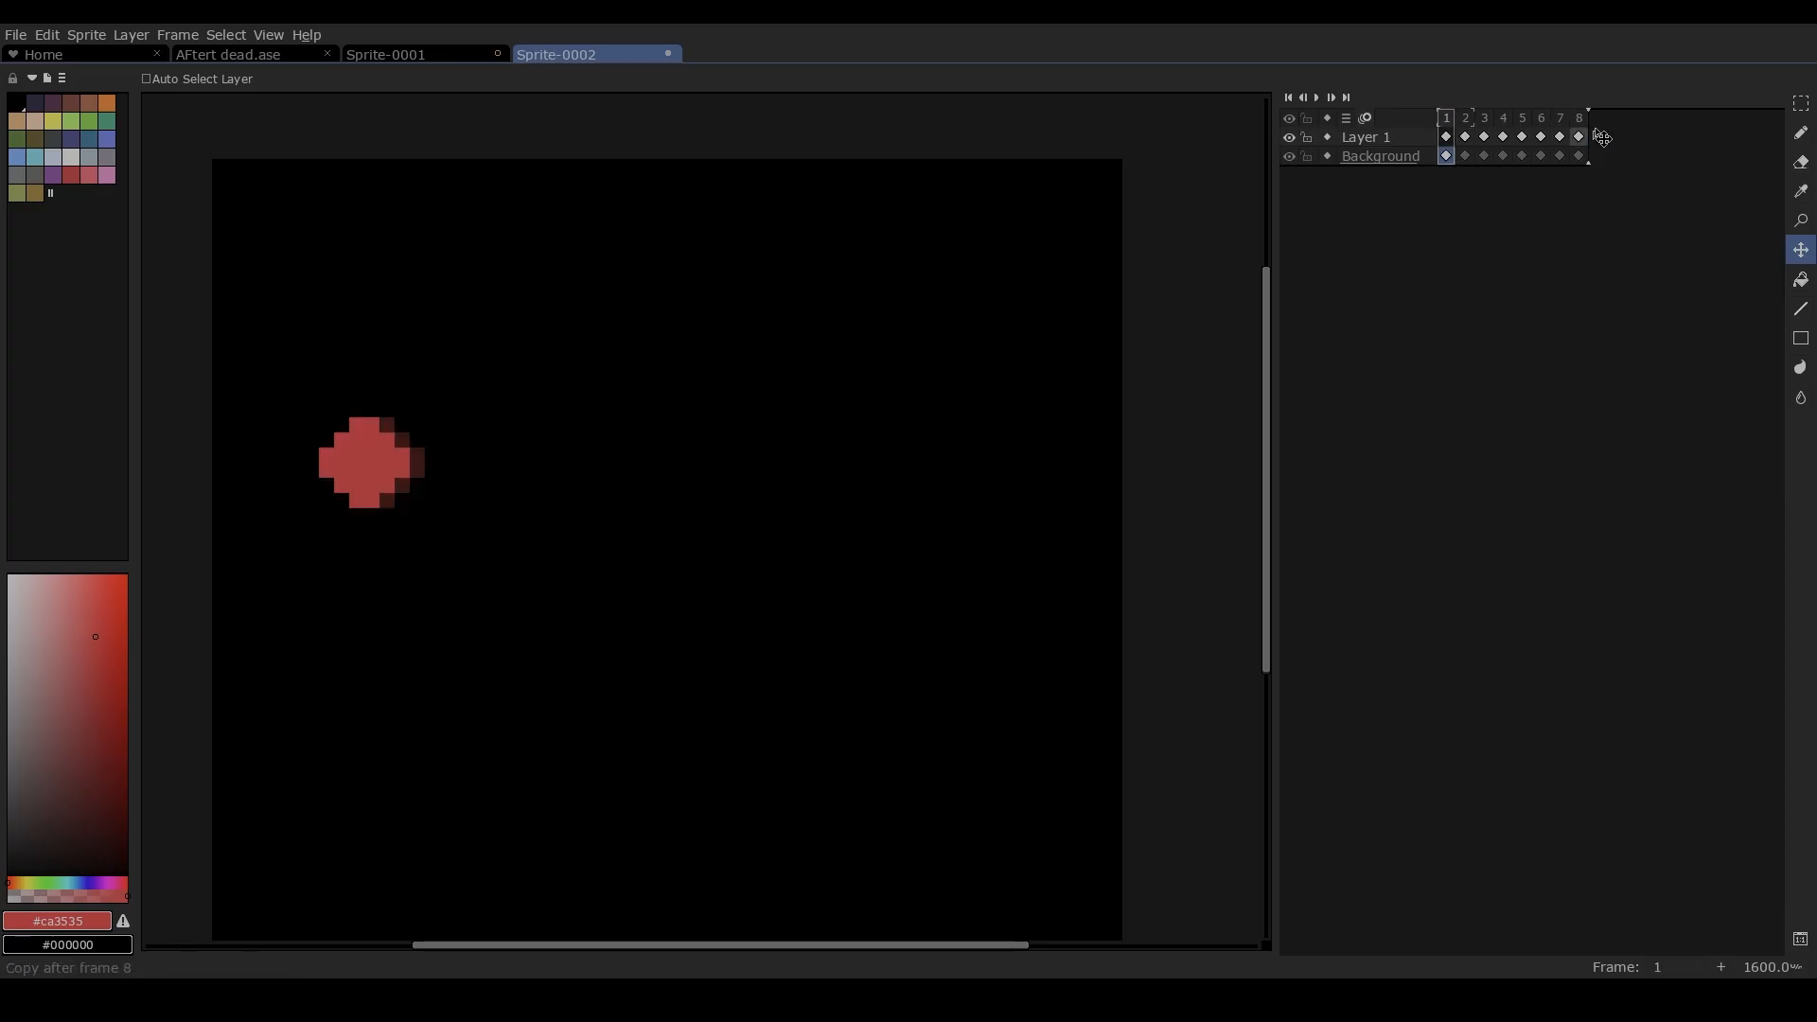
{"action": "left_click_drag", "start_coordinate": [1603, 138], "coordinate": [1603, 150]}
{"action": "left_click", "coordinate": [1522, 117]}
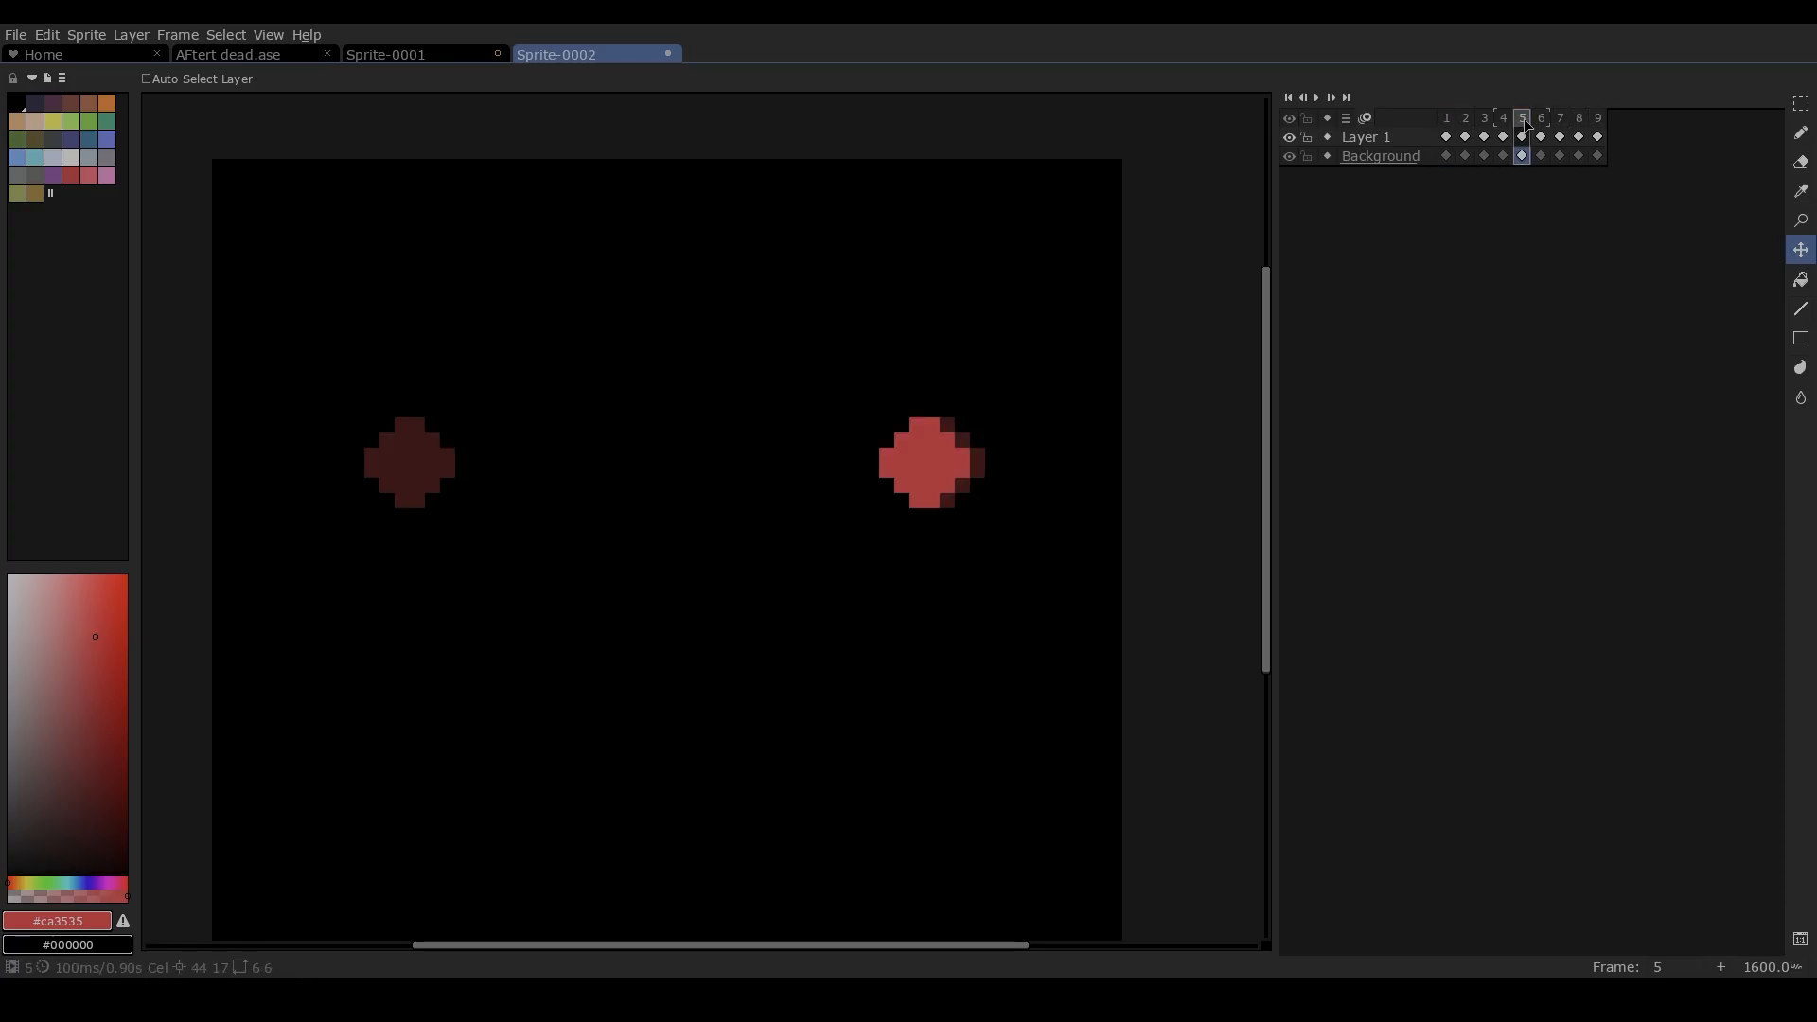
{"action": "left_click", "coordinate": [1505, 119]}
{"action": "left_click", "coordinate": [1318, 98]}
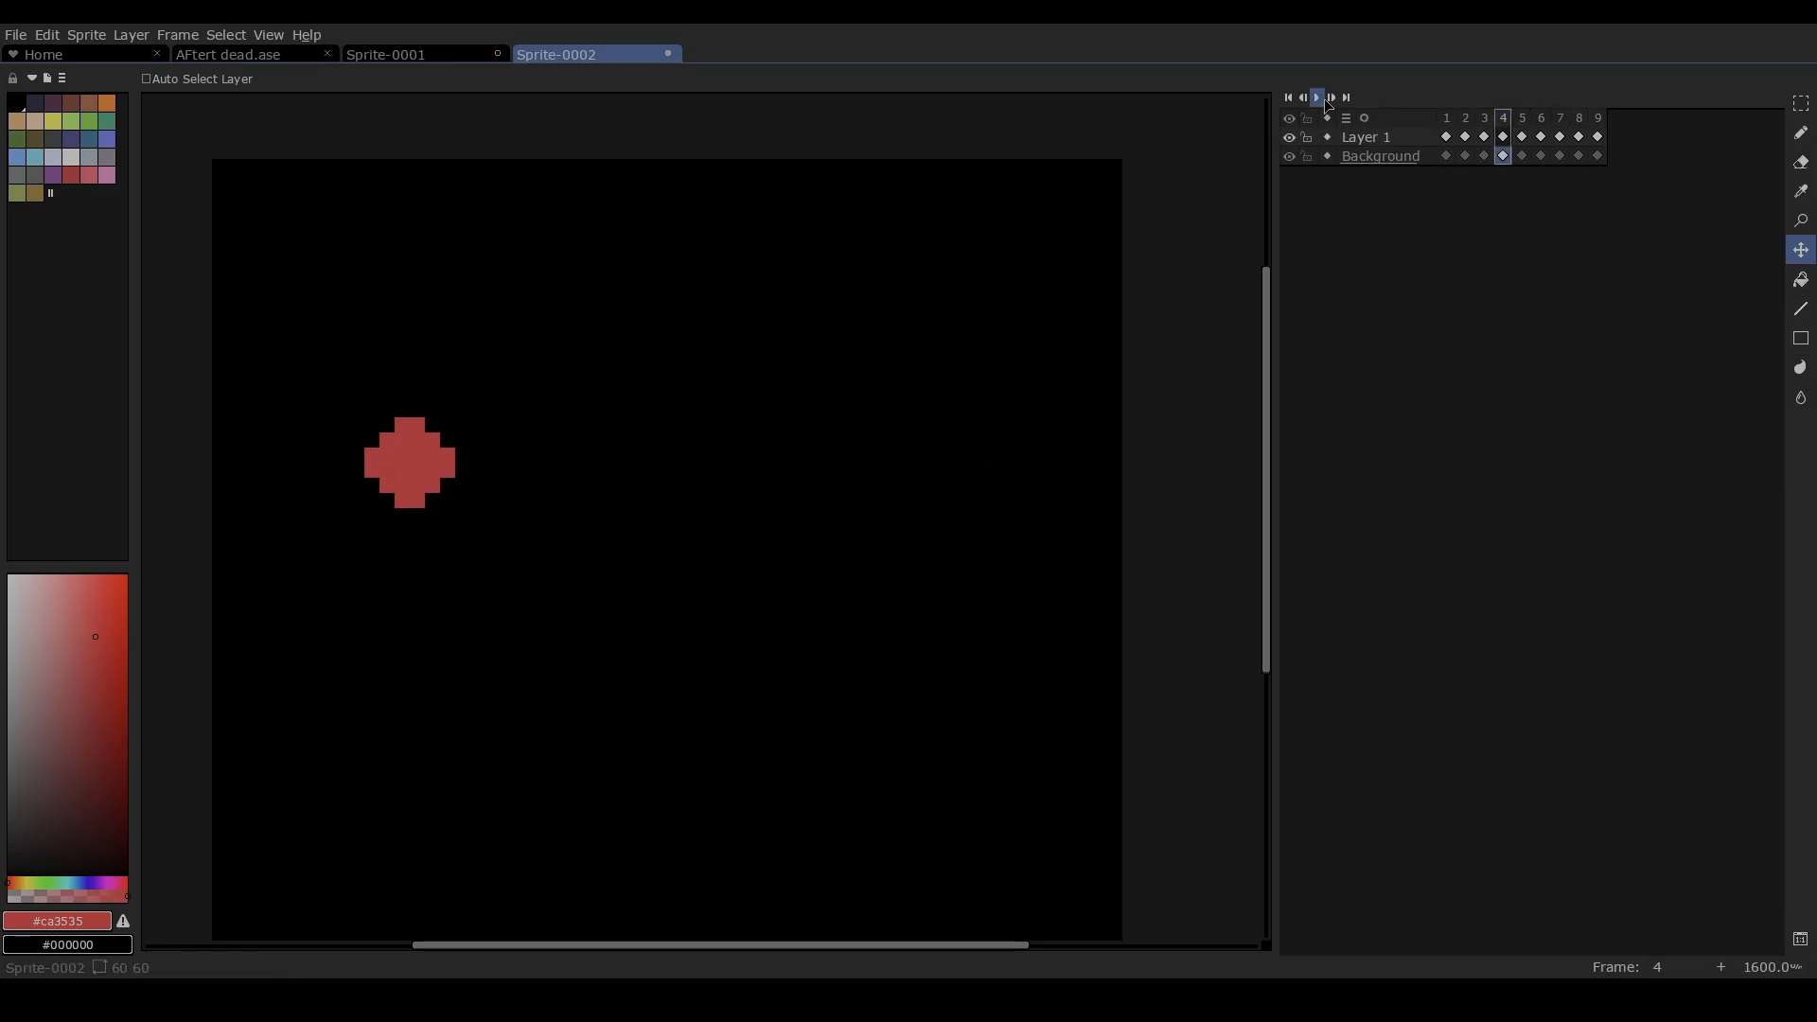
Watch the dot animation loop at several magnifications, stop playback and turn on onion skinning
{"action": "scroll", "coordinate": [722, 486], "scroll_direction": "down", "scroll_amount": 3}
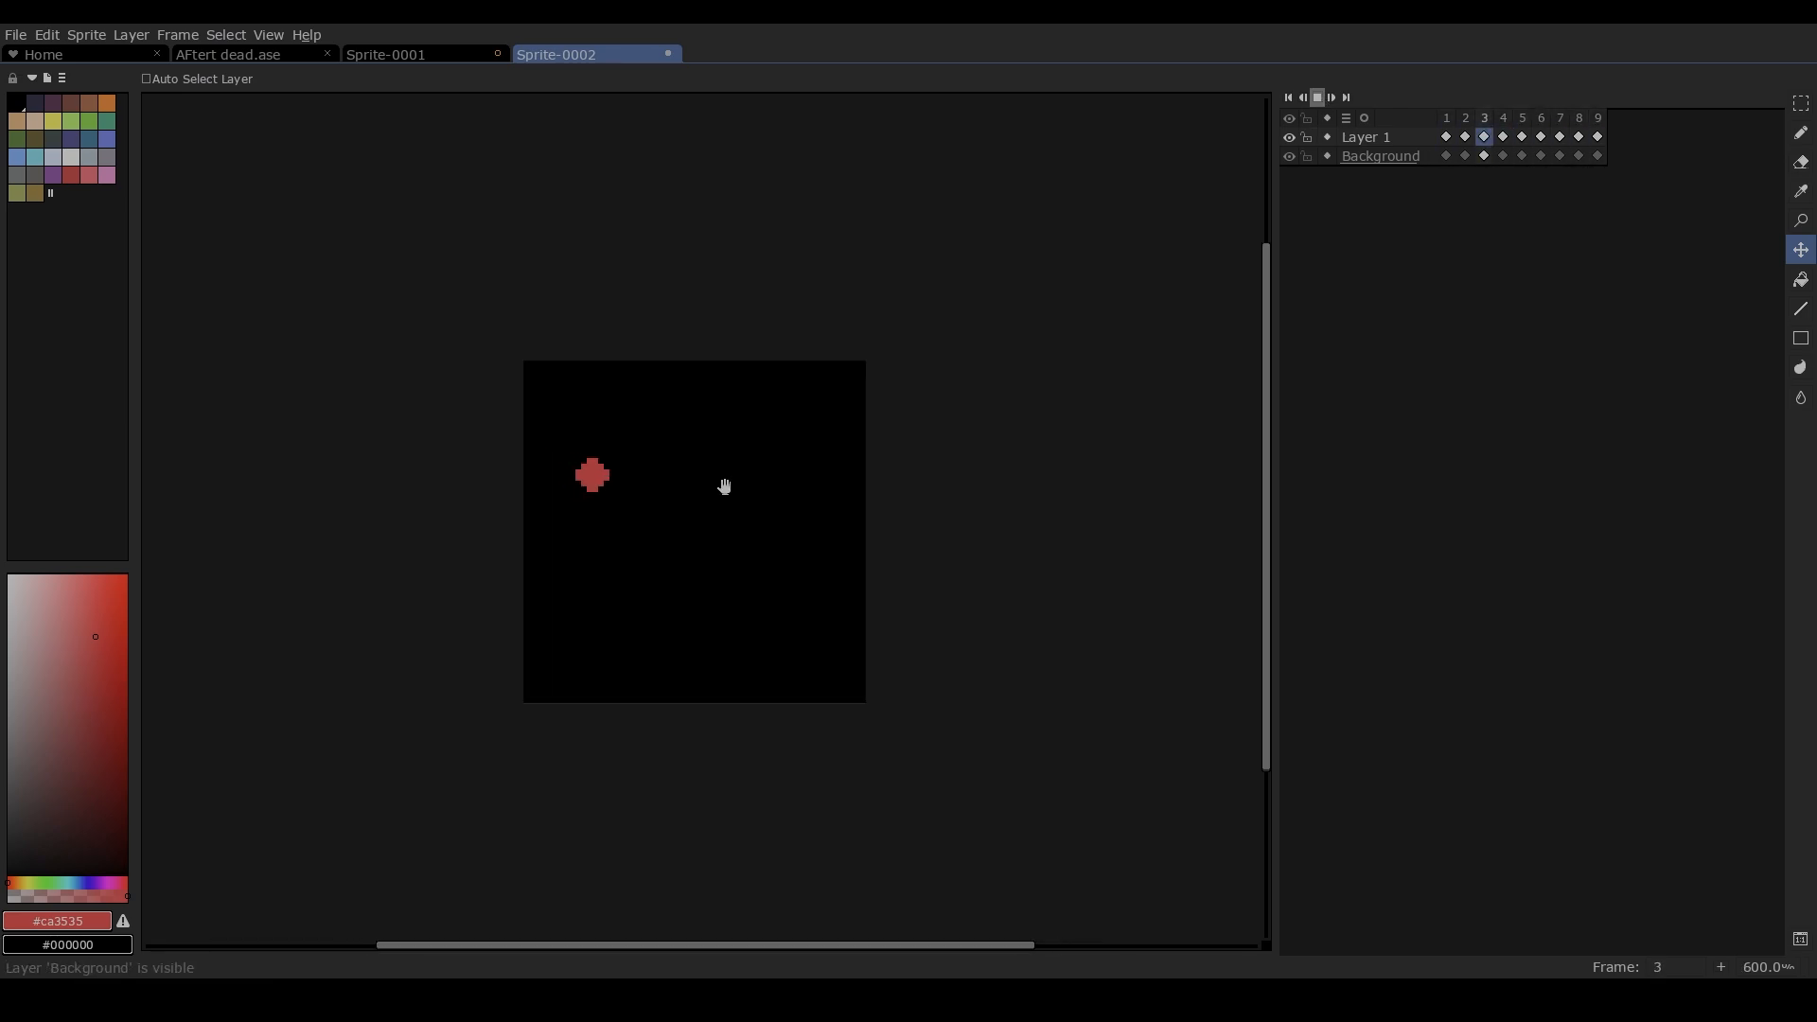
{"action": "scroll", "coordinate": [621, 486], "scroll_direction": "up", "scroll_amount": 1}
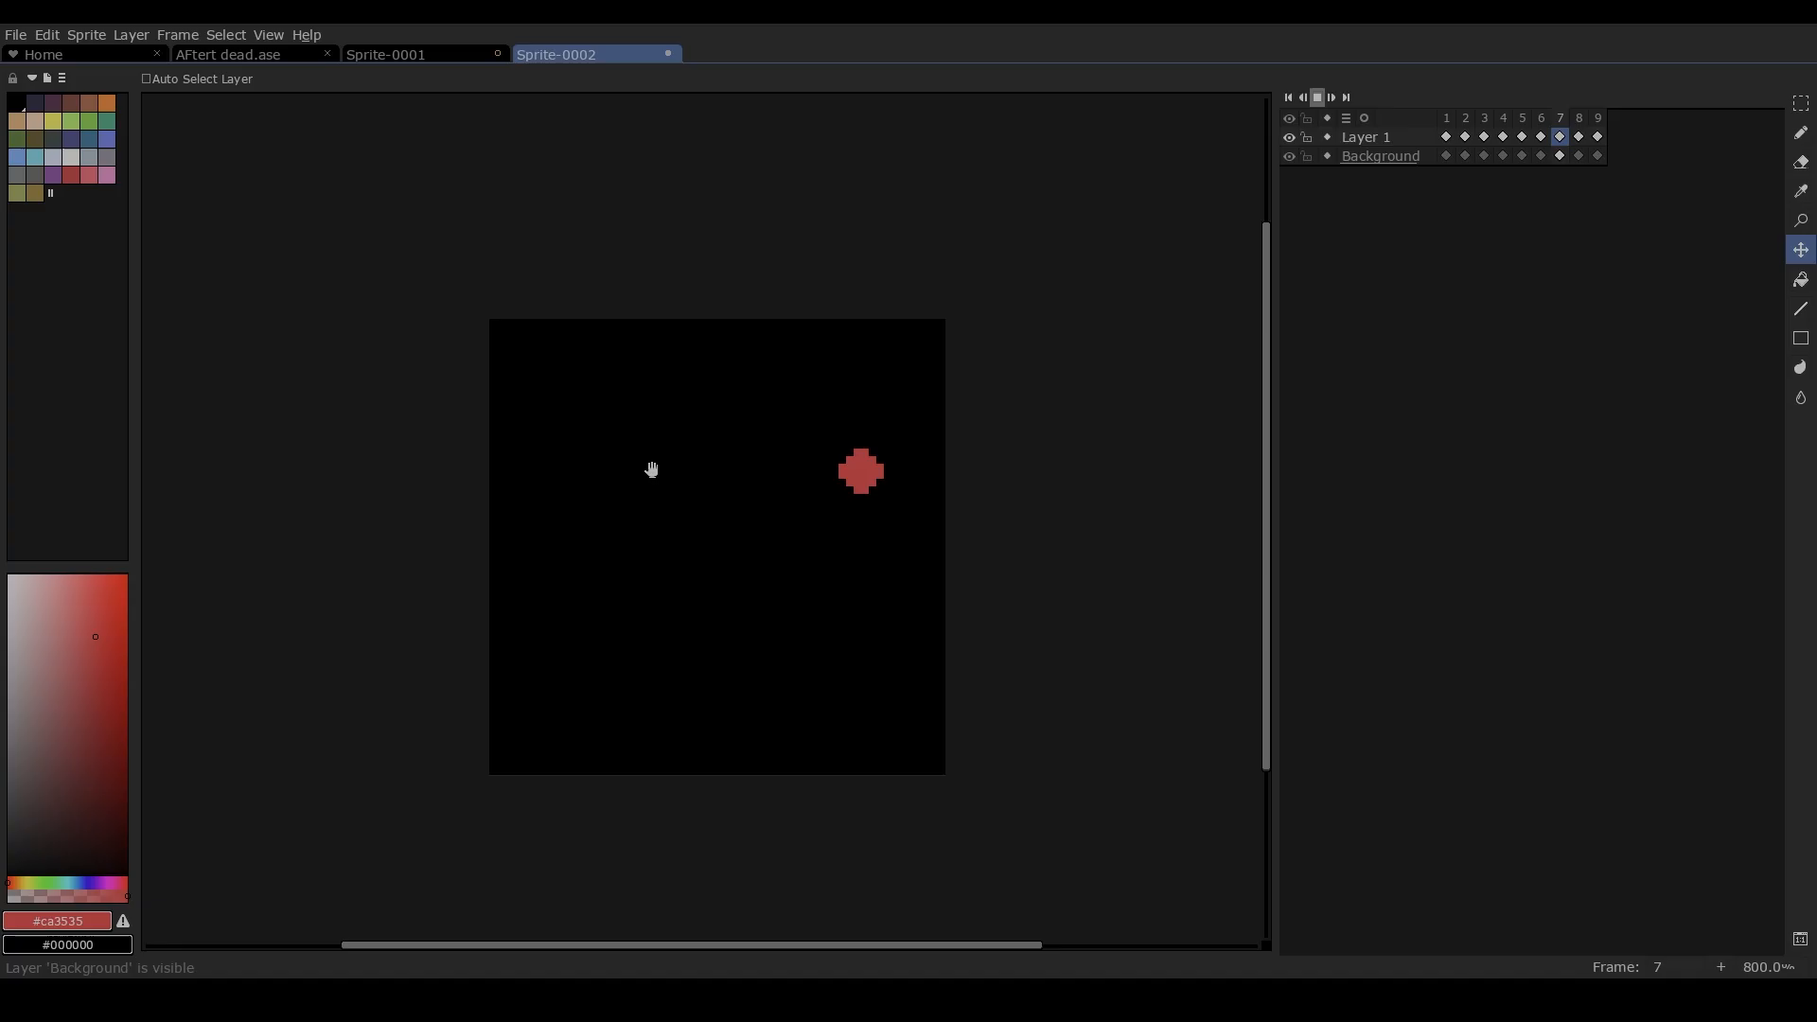
{"action": "scroll", "coordinate": [528, 511], "scroll_direction": "up", "scroll_amount": 1}
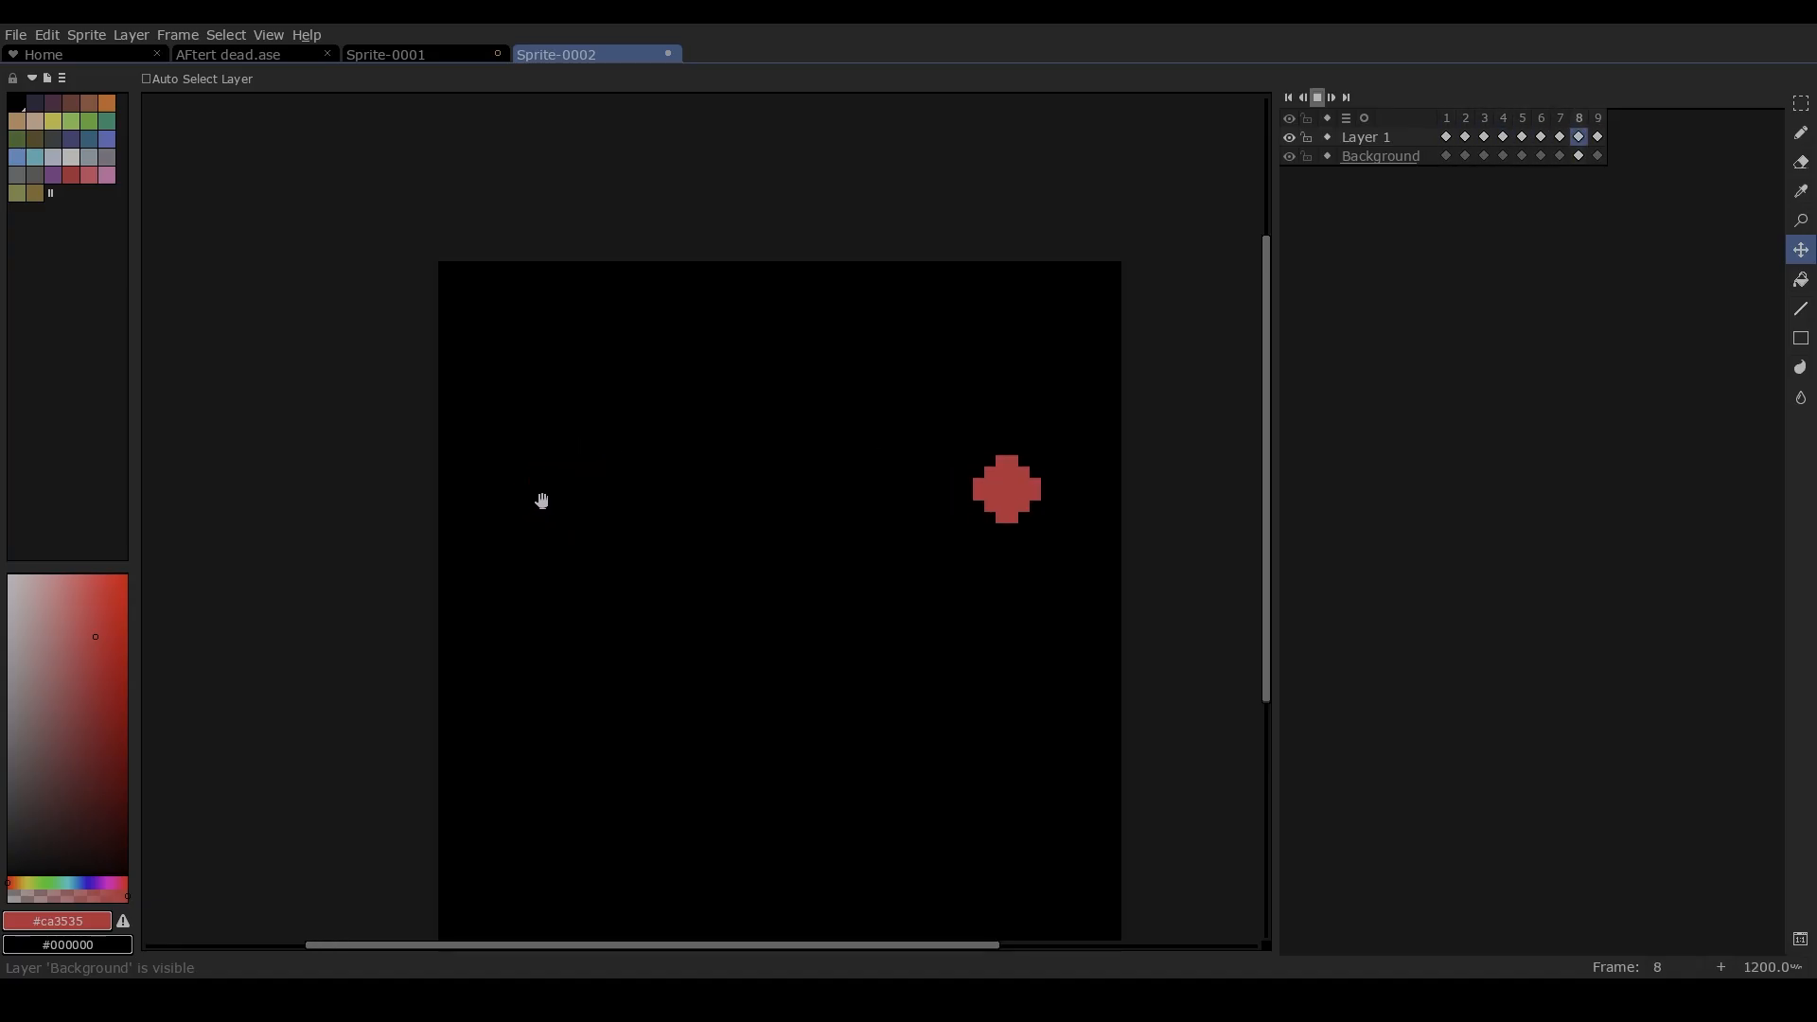
{"action": "left_click", "coordinate": [1315, 98]}
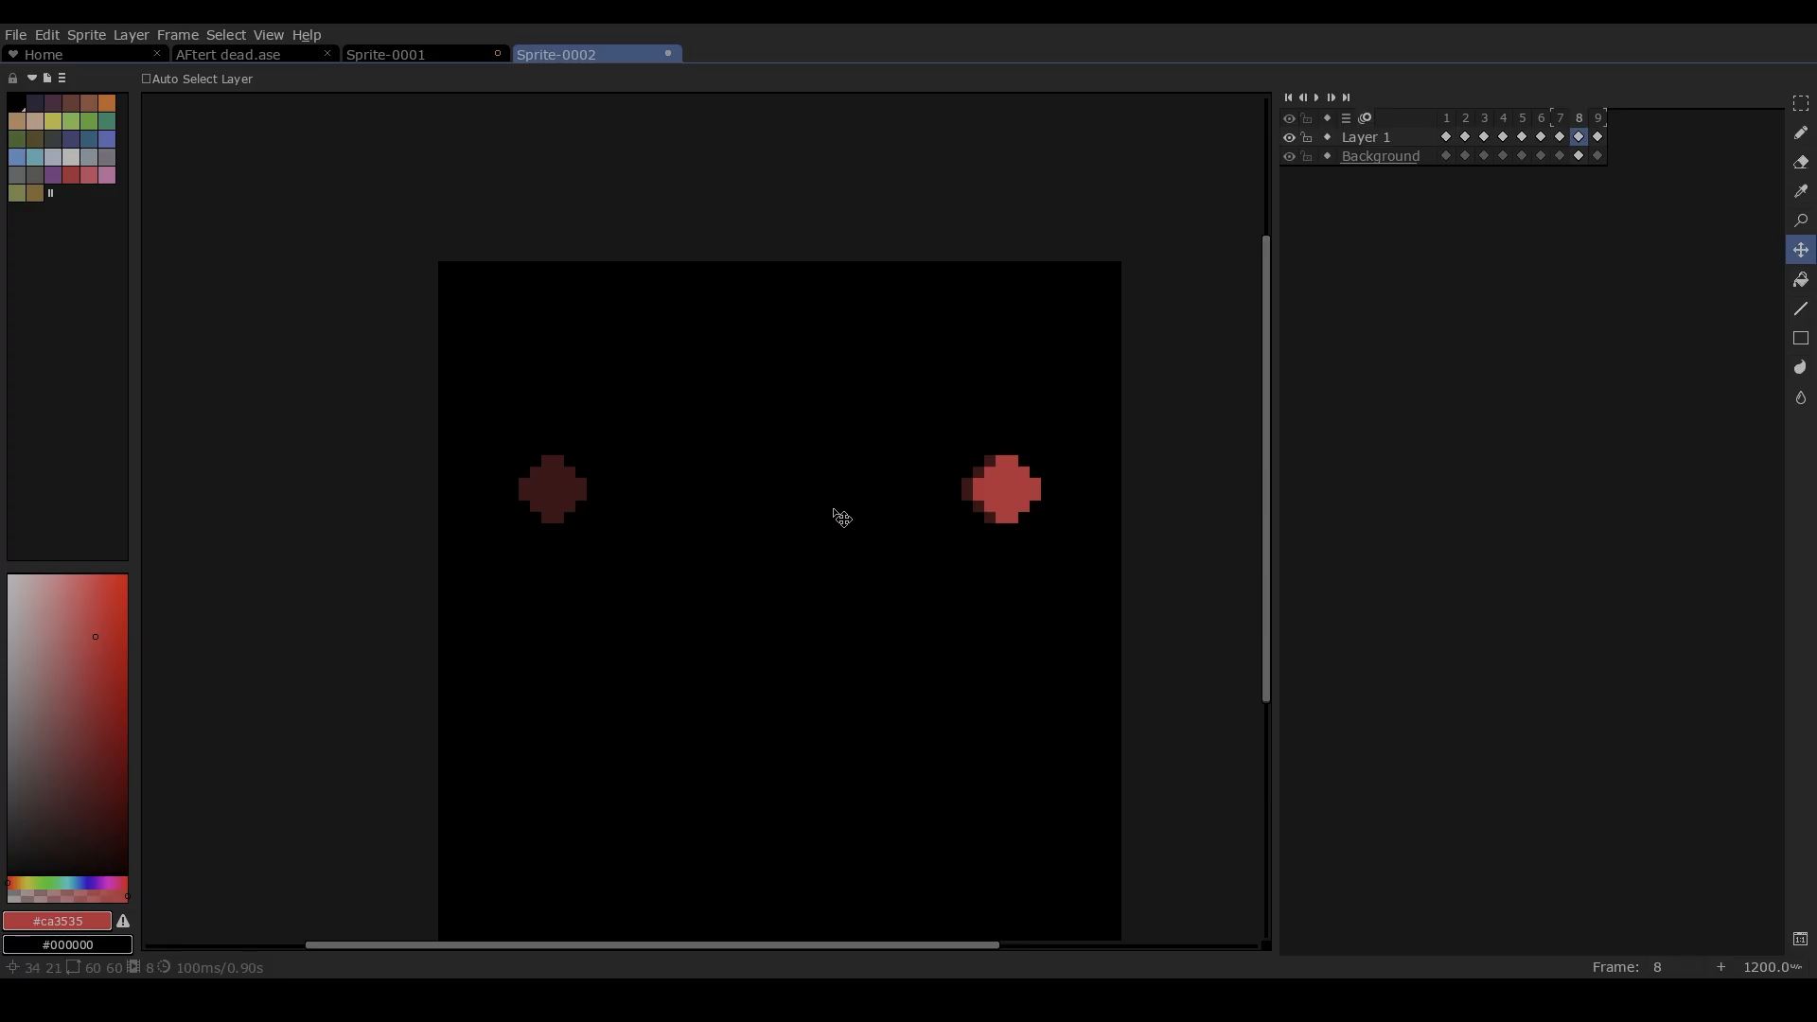
On frame 4, paint the dot into a red smear about 32 pixels long with the size 6 brush and shift it 4 pixels right
{"action": "left_click", "coordinate": [1527, 138]}
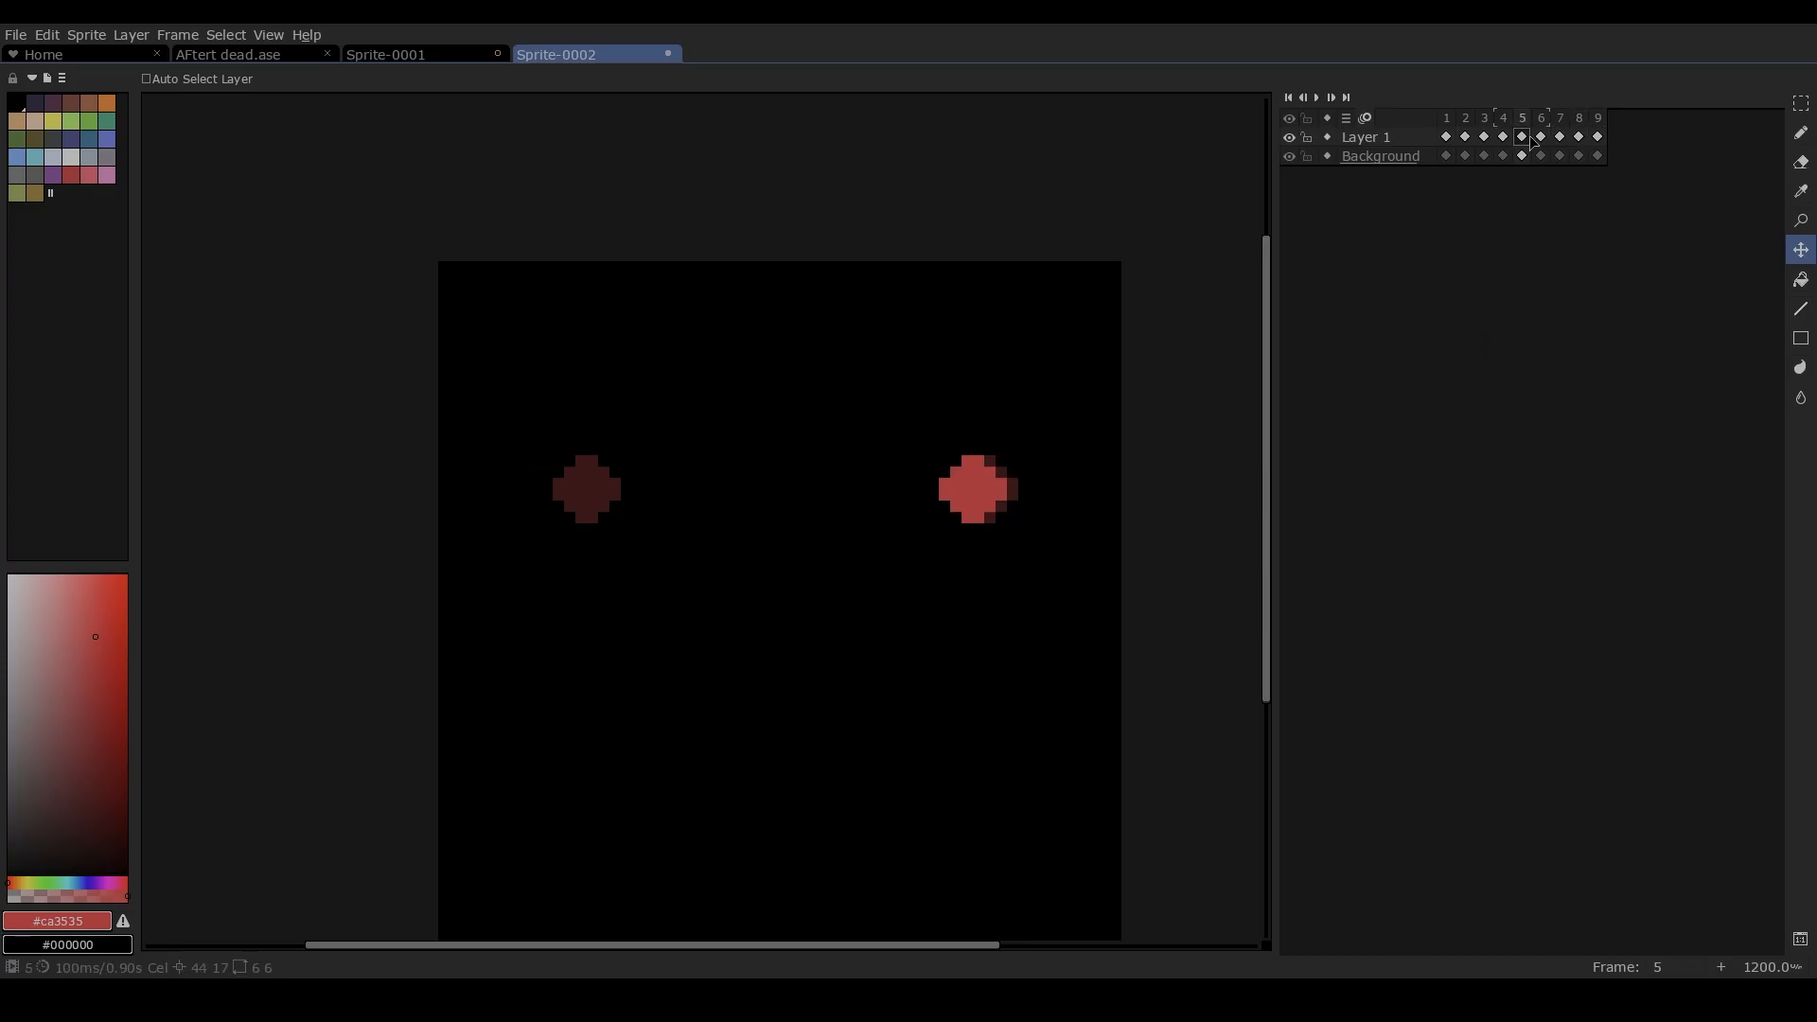
{"action": "left_click_drag", "start_coordinate": [1460, 140], "coordinate": [1474, 140]}
{"action": "left_click", "coordinate": [1504, 138]}
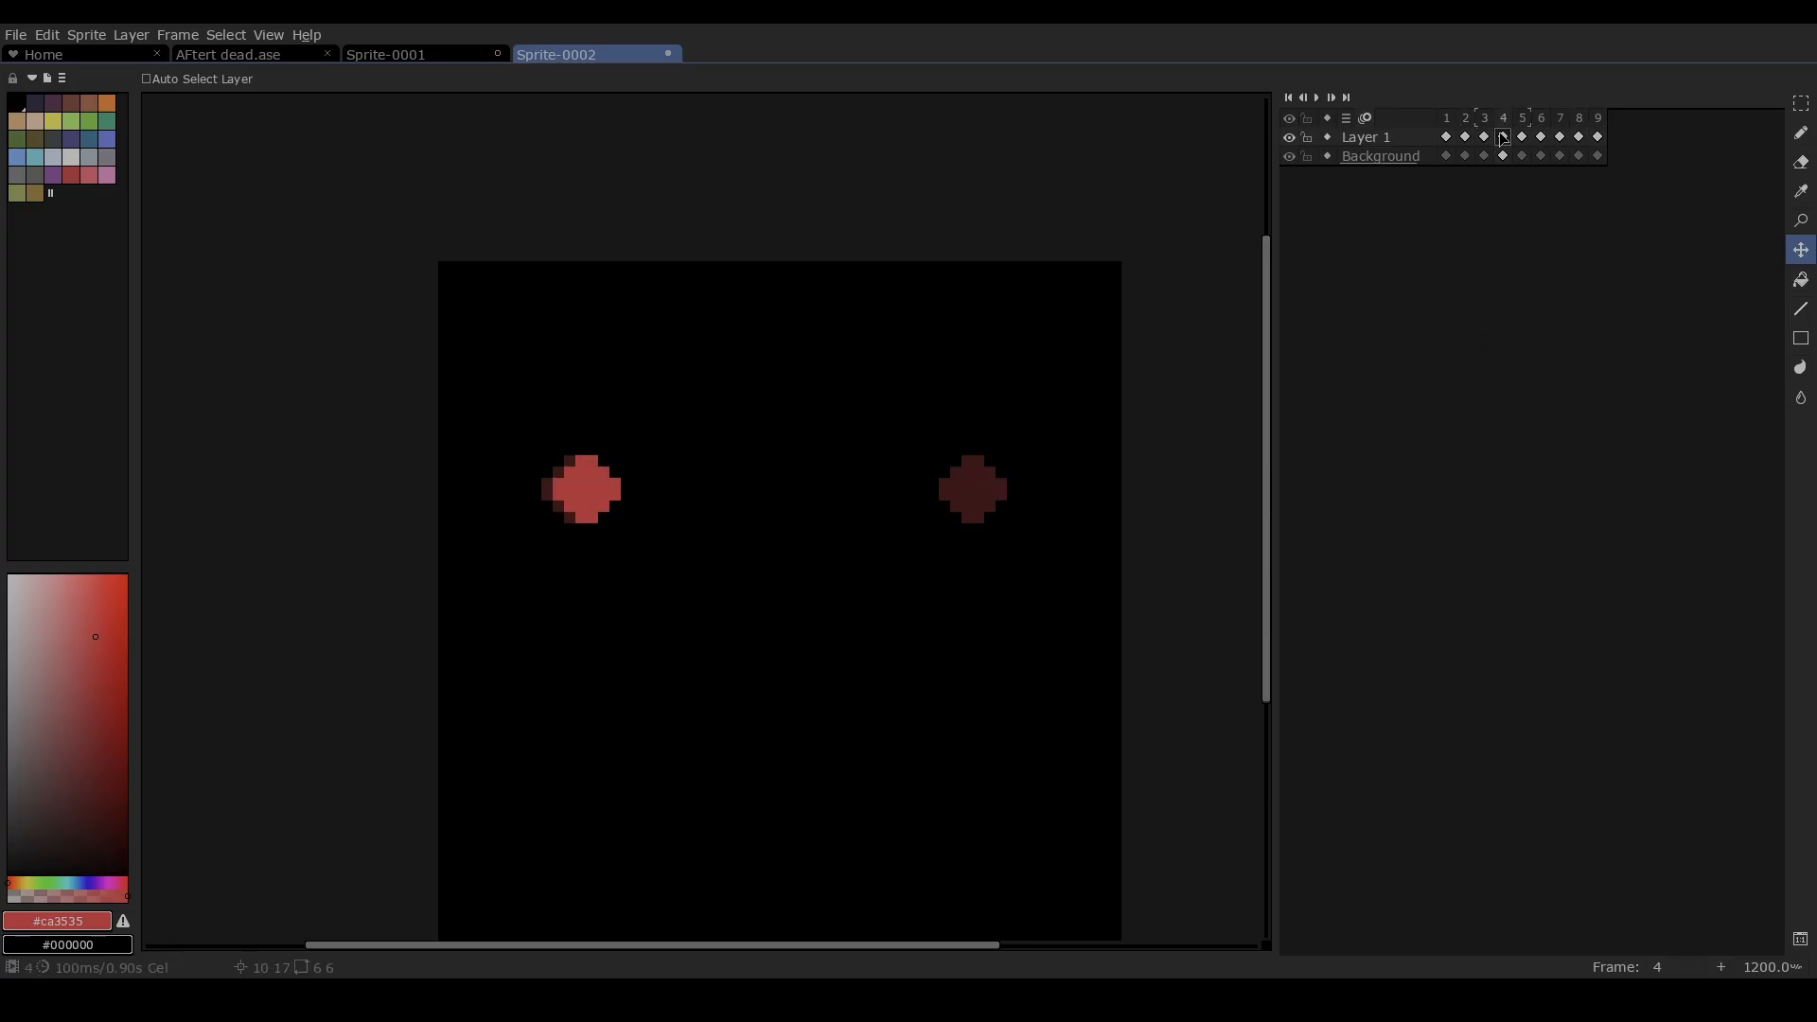
{"action": "left_click", "coordinate": [1800, 133]}
{"action": "mouse_move", "coordinate": [587, 489]}
{"action": "left_mouse_down"}
{"action": "mouse_move", "coordinate": [970, 492]}
{"action": "mouse_move", "coordinate": [906, 505]}
{"action": "mouse_move", "coordinate": [750, 478]}
{"action": "mouse_move", "coordinate": [618, 497]}
{"action": "left_mouse_up"}
{"action": "key", "text": "ctrl+z"}
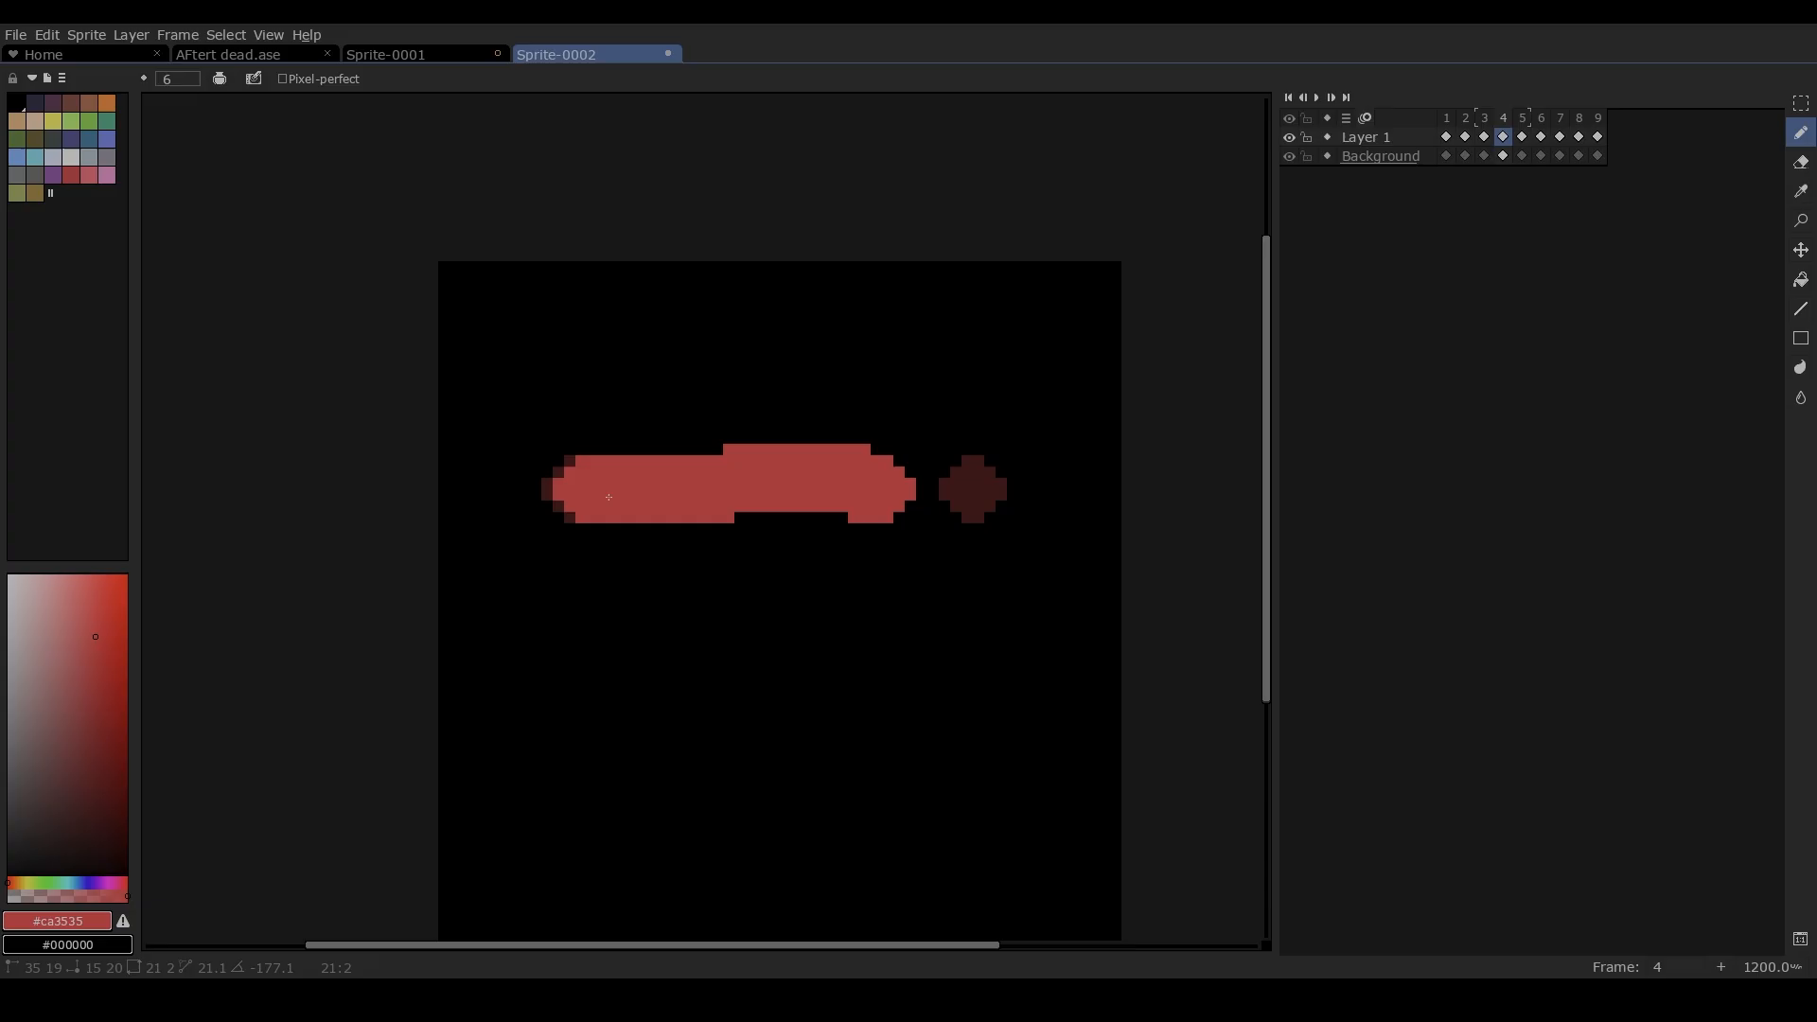
{"action": "left_click", "coordinate": [1801, 249]}
{"action": "left_click_drag", "start_coordinate": [873, 492], "coordinate": [918, 492]}
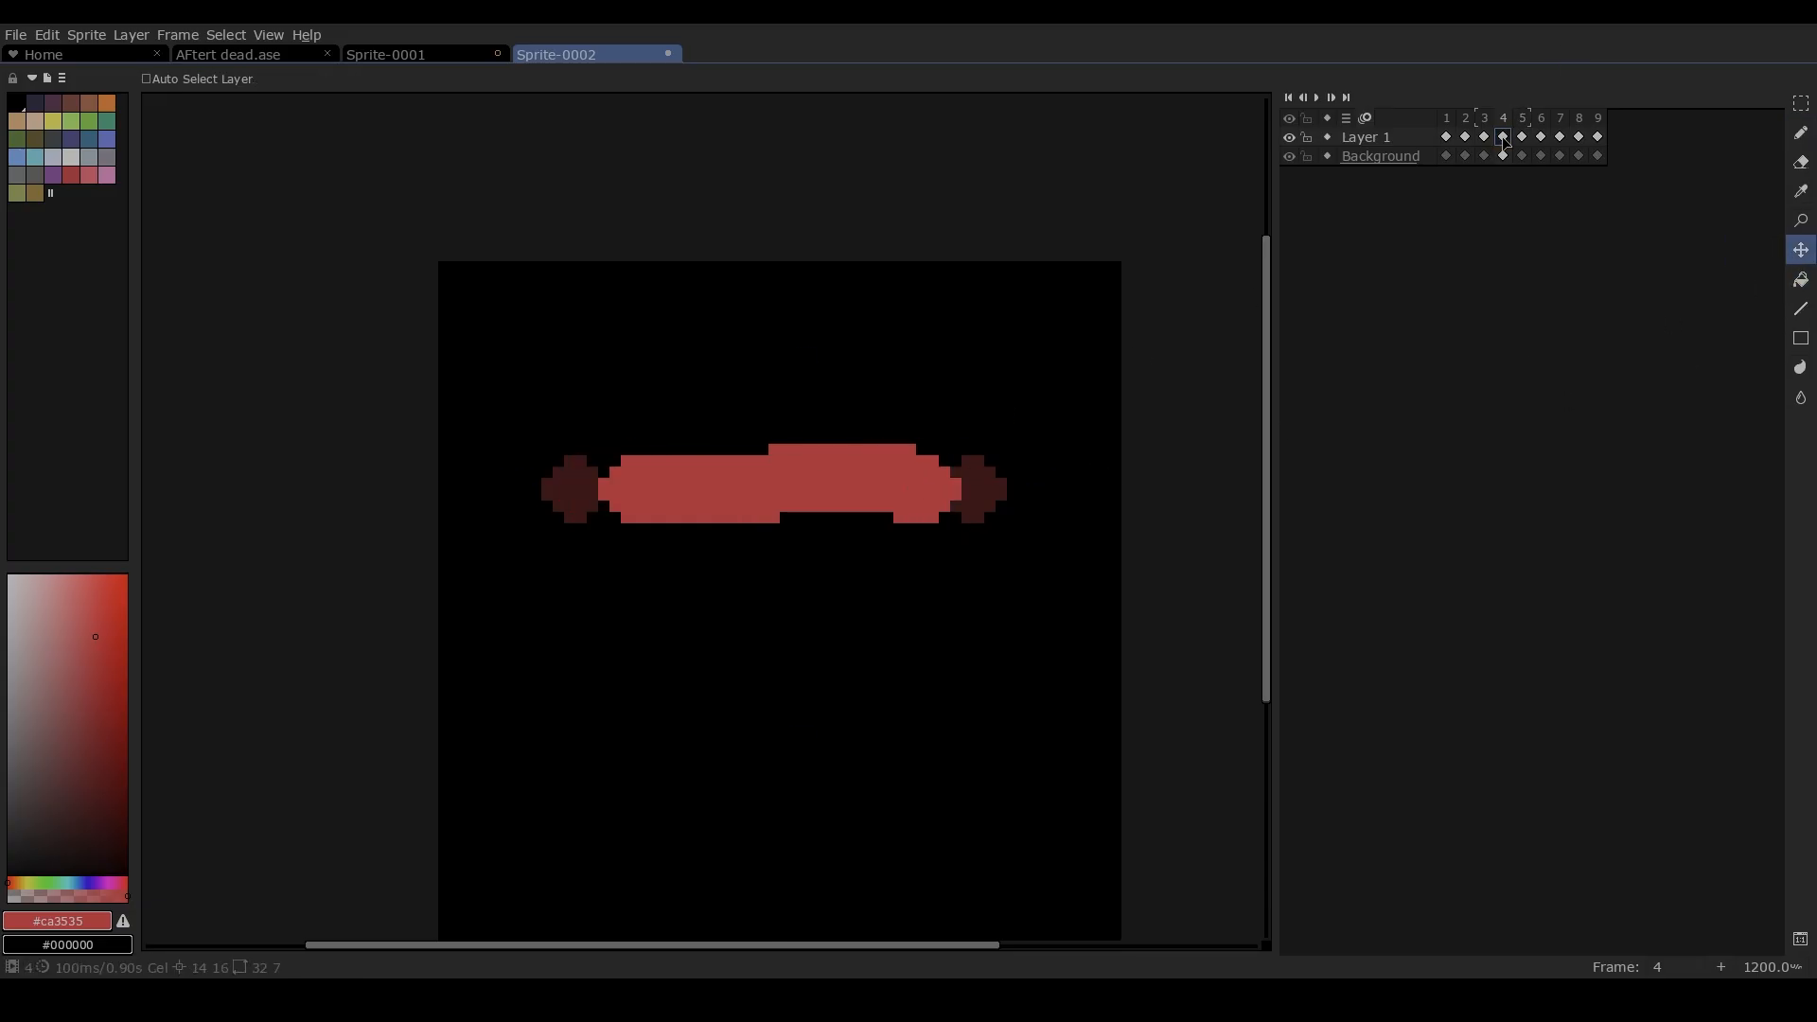
Copy frame 4's smear into frame 9, shift it slightly to the right and play the animation
{"action": "key", "text": "ctrl+c"}
{"action": "left_click", "coordinate": [1597, 137]}
{"action": "key", "text": "ctrl+v"}
{"action": "left_click_drag", "start_coordinate": [782, 523], "coordinate": [827, 523]}
{"action": "left_click", "coordinate": [1314, 98]}
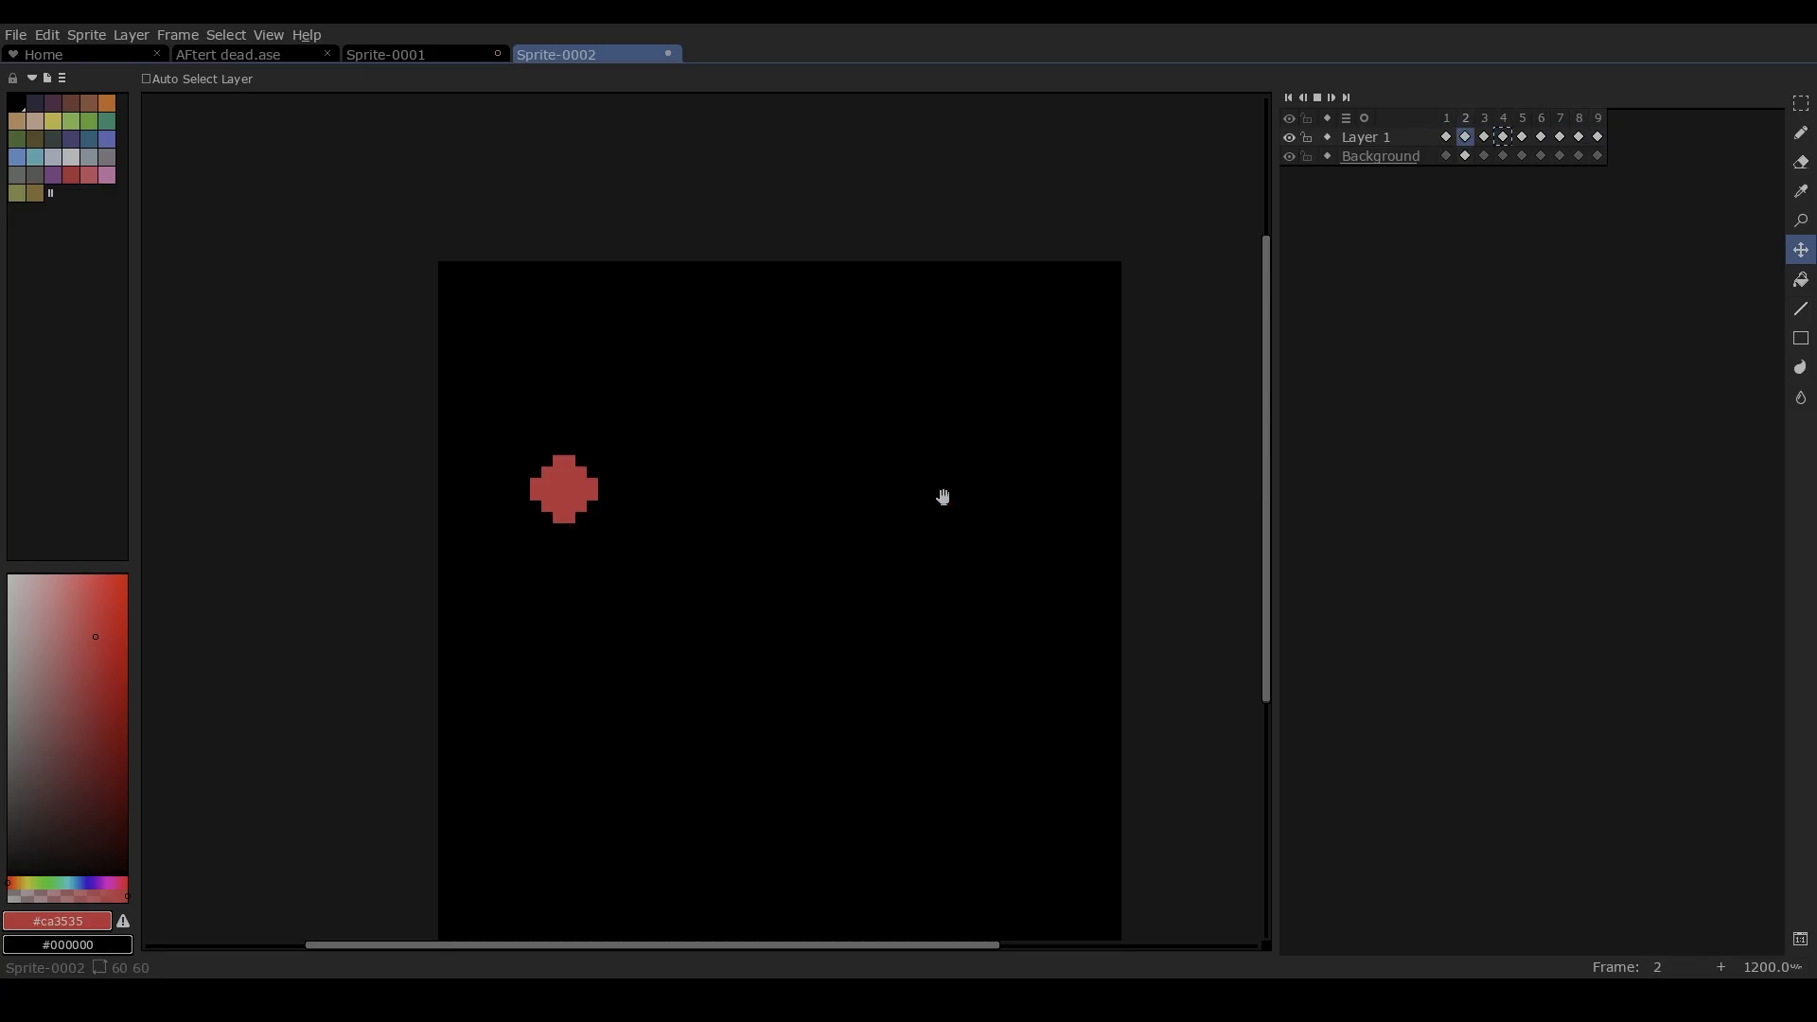
{"action": "scroll", "coordinate": [943, 497], "scroll_direction": "down", "scroll_amount": 2}
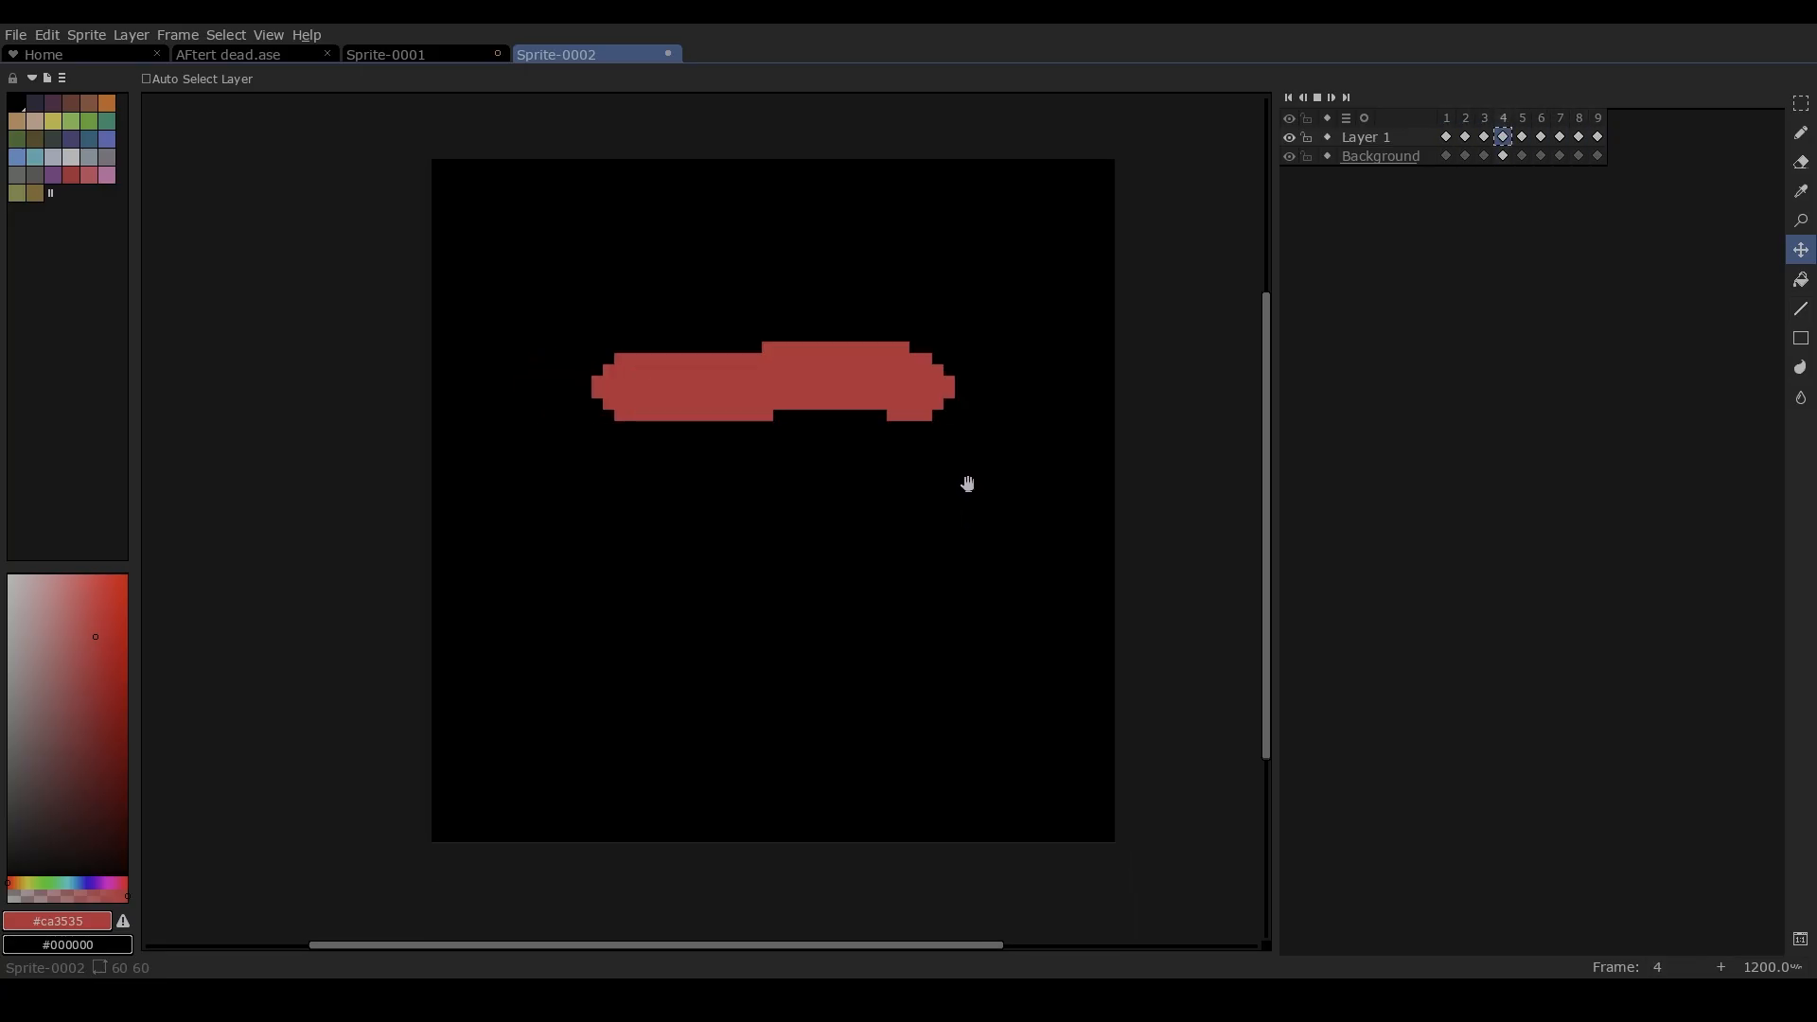